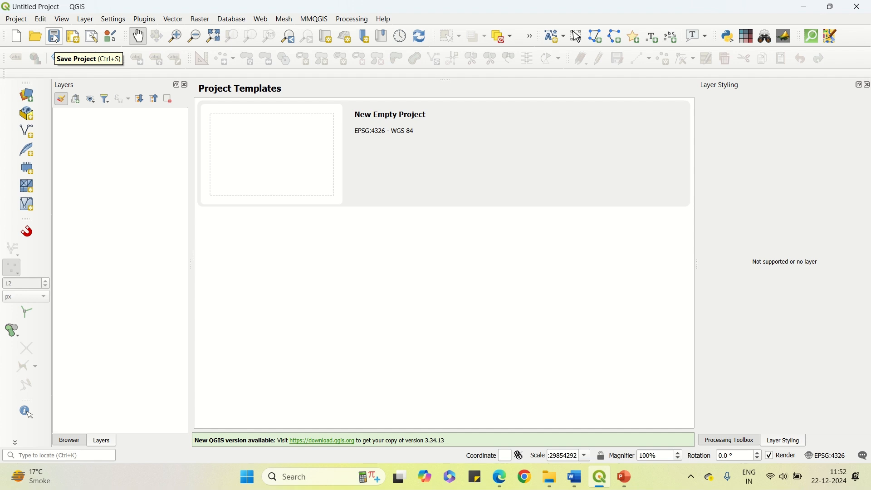
- Start saving the untitled project and open the SL index calculation folder on drive D: as its location
click(17, 19)
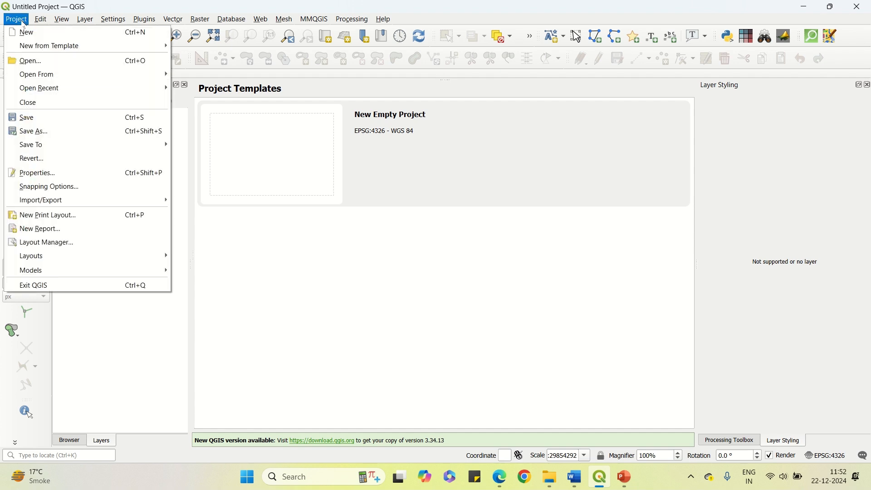
click(38, 118)
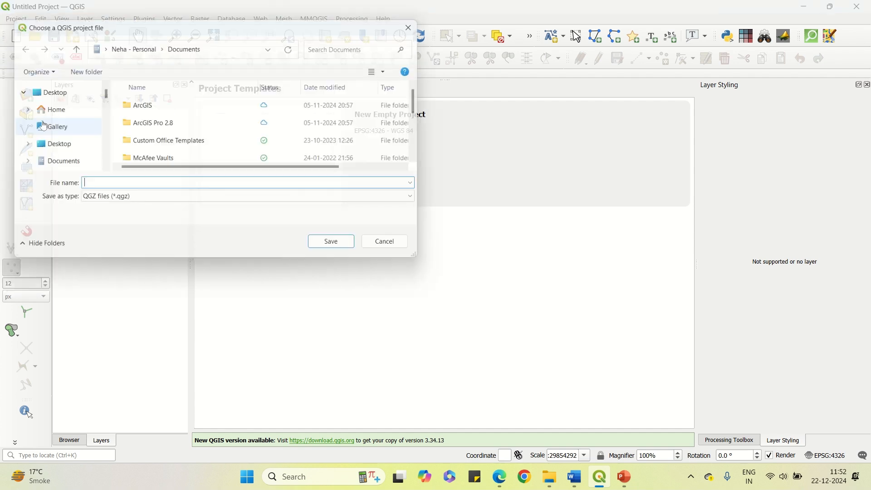
drag(101, 94, 103, 159)
click(63, 123)
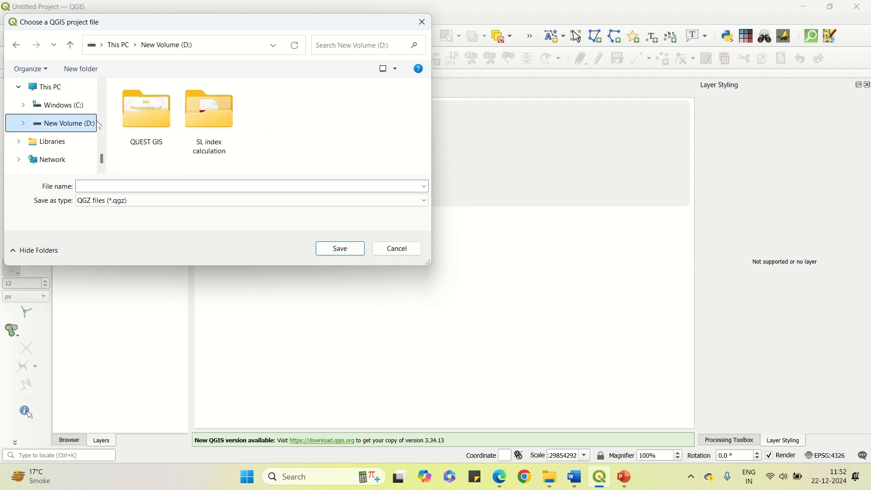
double_click(228, 123)
- Name the project file "Morphometric analysis" and save it as a QGZ file in the SL index calculation folder
click(179, 183)
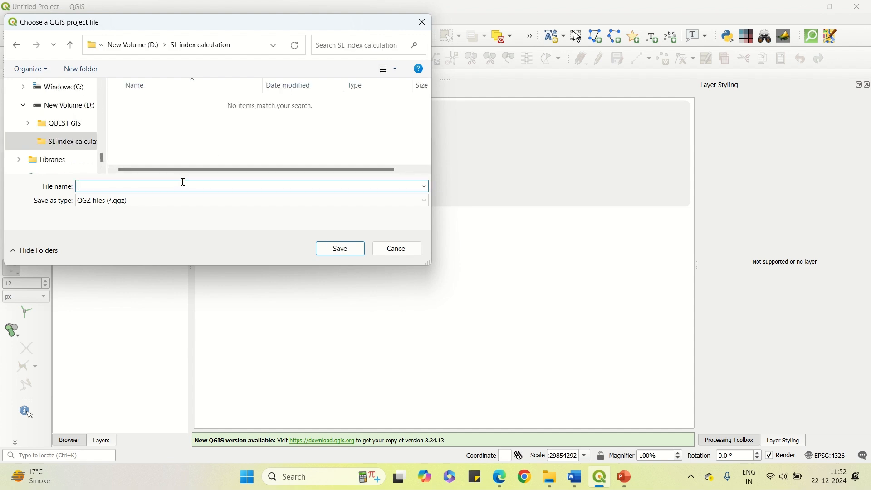
text(Morp)
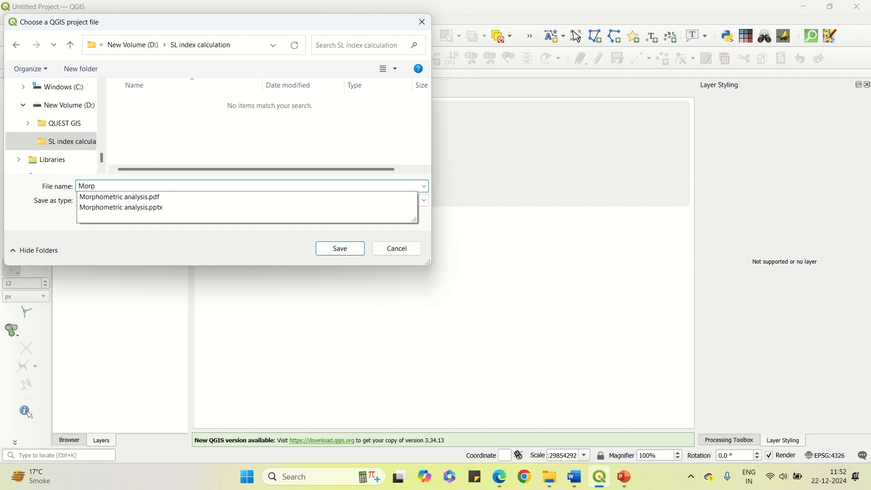
key(Down)
key(BackSpace)
key(BackSpace)
key(BackSpace)
key(BackSpace)
click(215, 132)
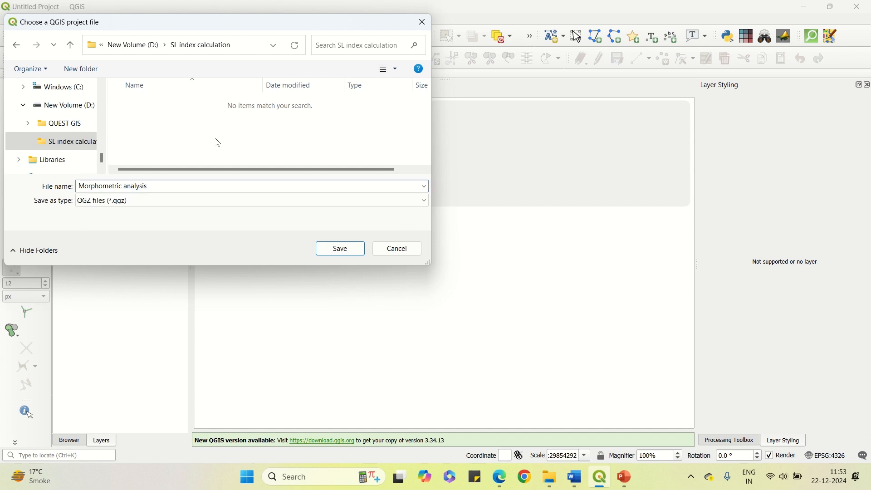
click(341, 250)
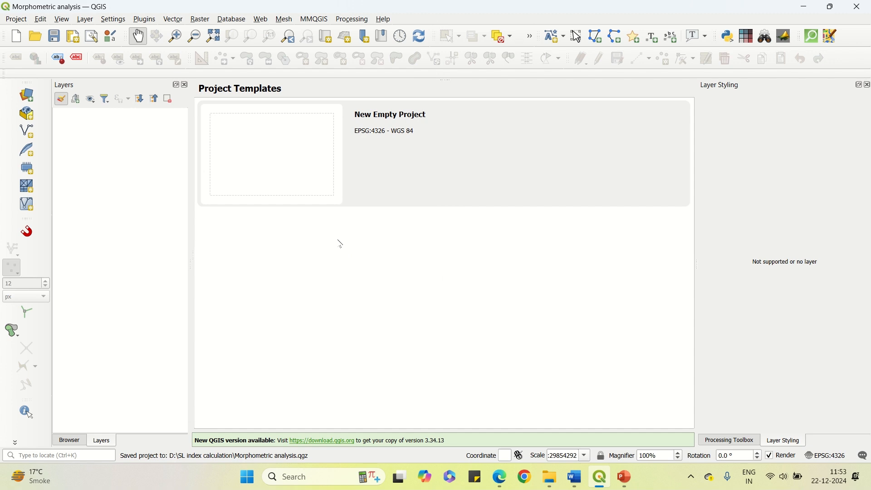
- List the files of the Project Home folder in the Browser
click(73, 444)
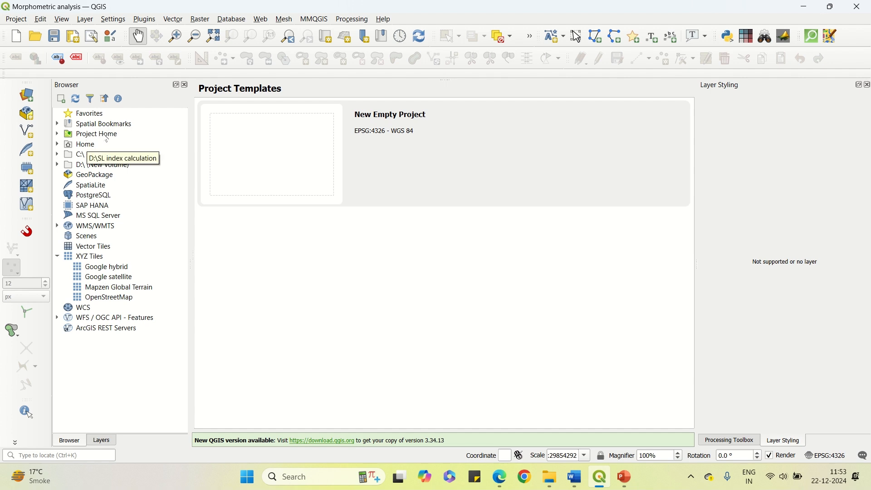
click(58, 134)
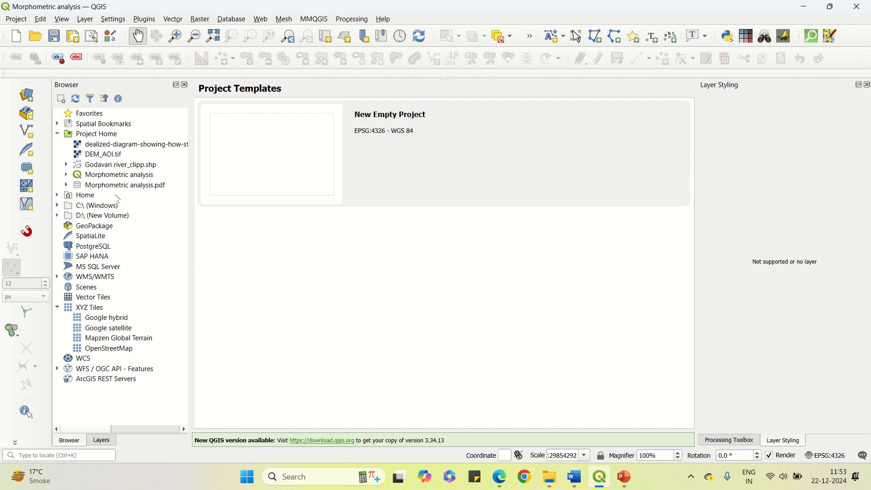
drag(191, 156, 271, 155)
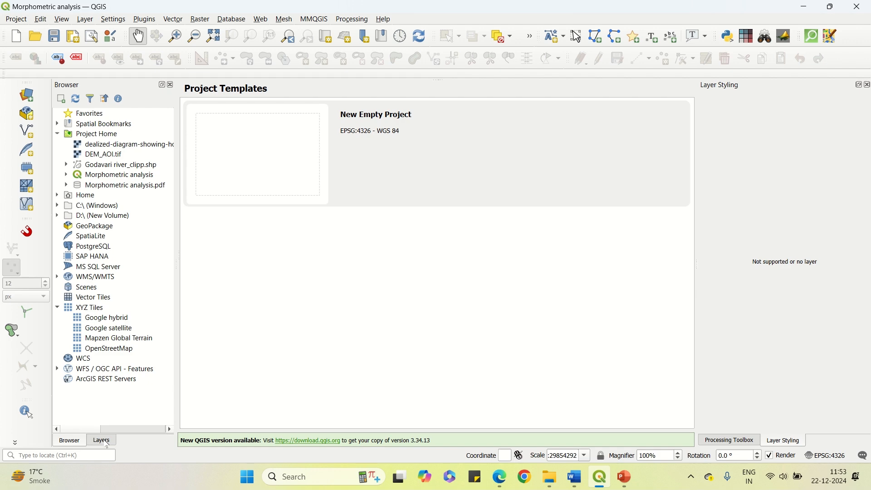
- View the list of available panels and toolbars, then close it without changing any
right_click(549, 19)
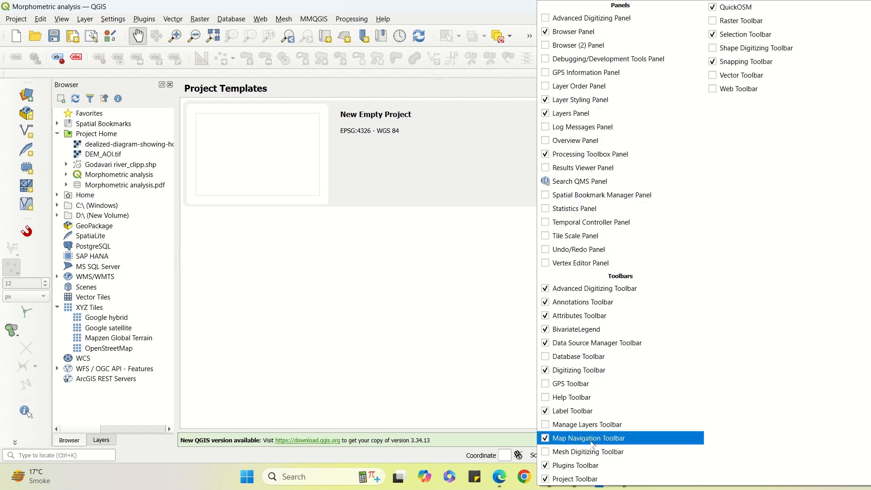
click(480, 19)
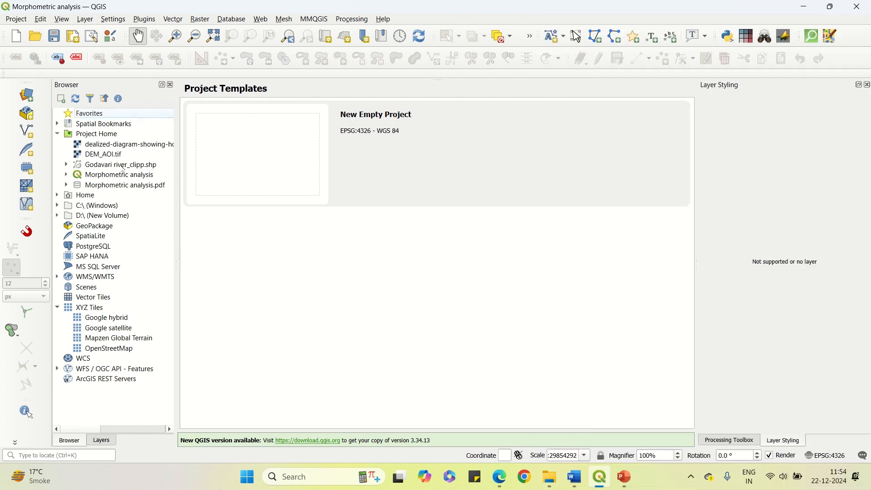
- Add the shapefile Godavari river_clipp.shp from Project Home to the map and display the layer list
click(119, 167)
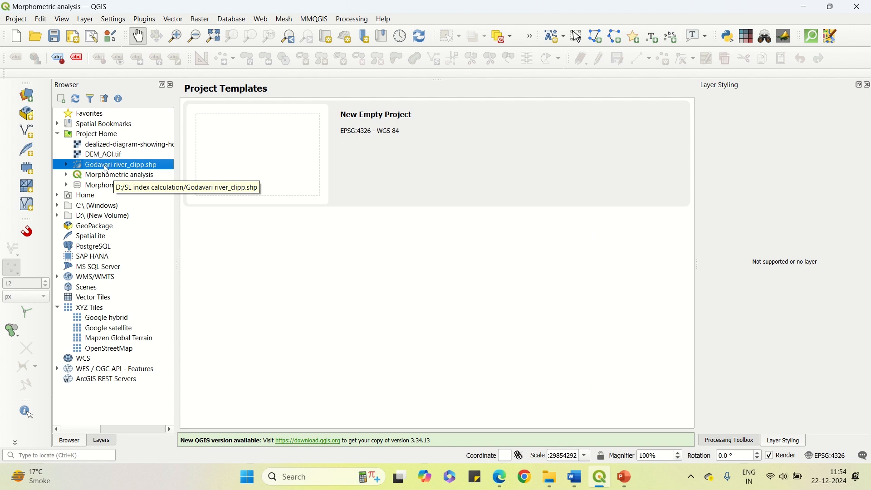
drag(108, 170, 411, 190)
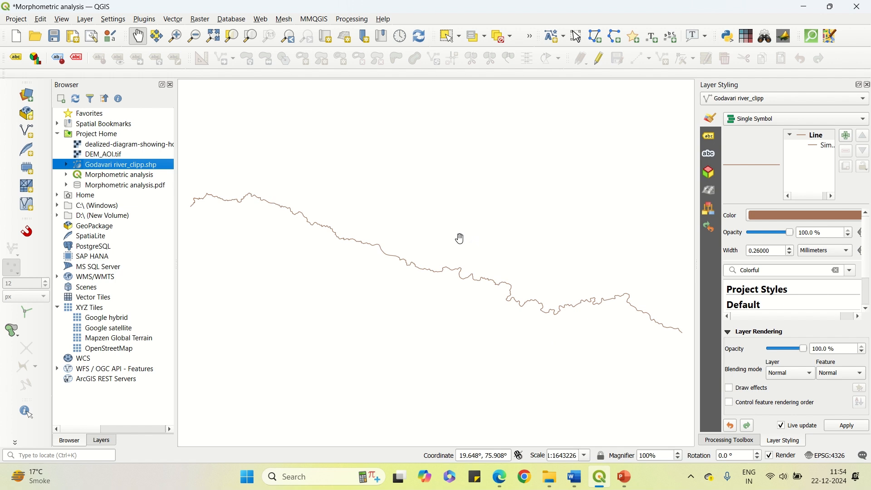
click(103, 442)
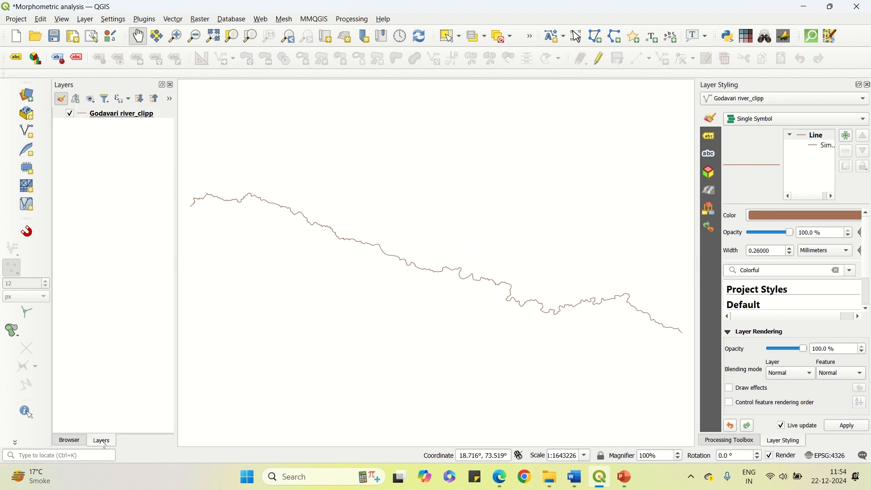
- Check the coordinate reference system and units in the Godavari river_clipp layer's properties
click(127, 119)
right_click(127, 121)
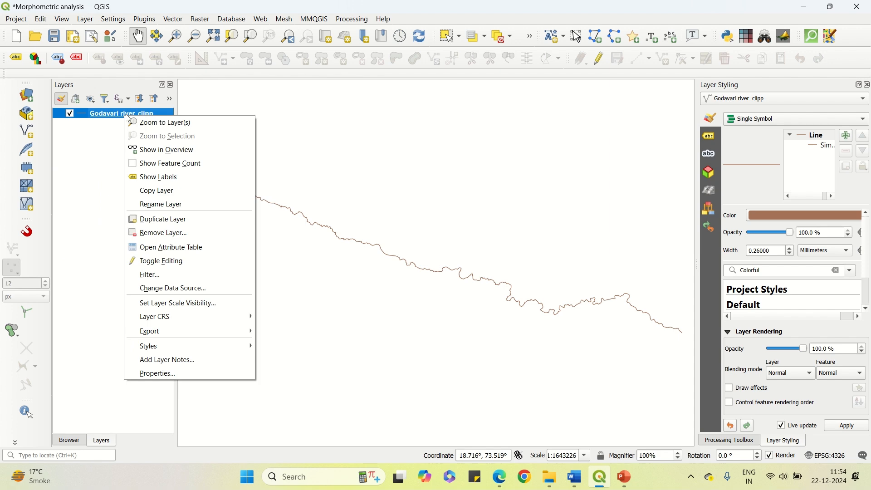
click(168, 376)
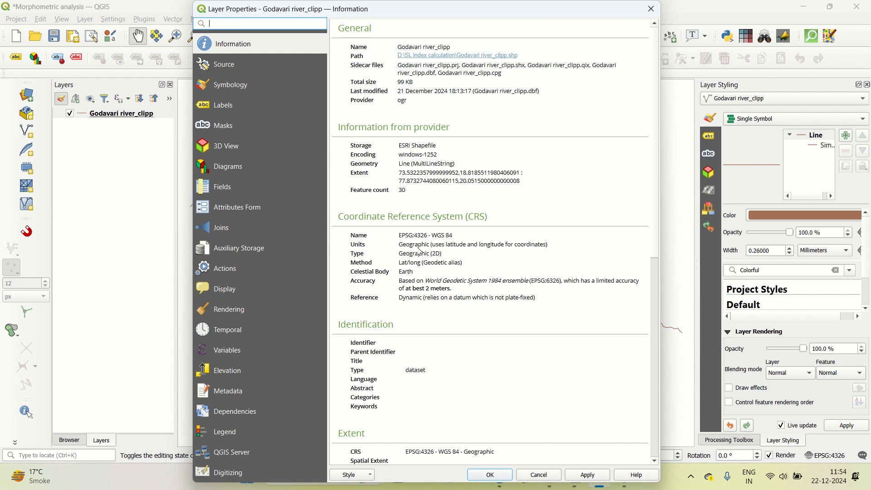
drag(406, 246, 450, 254)
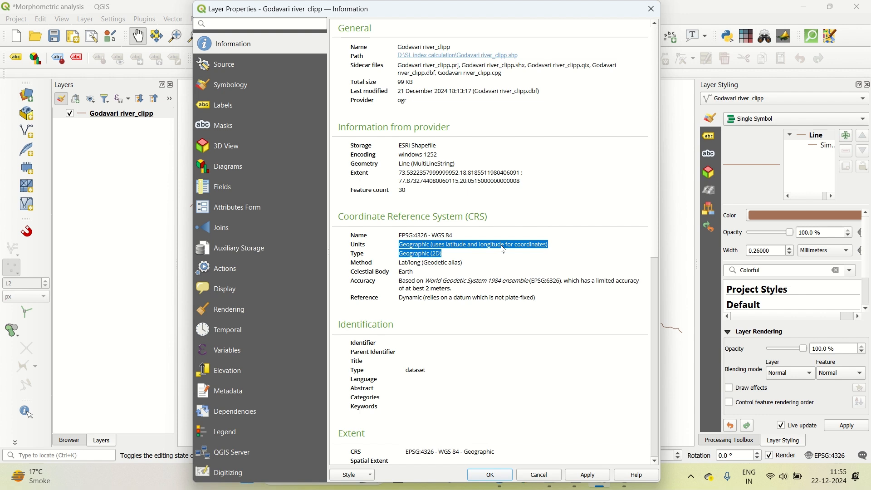
click(652, 10)
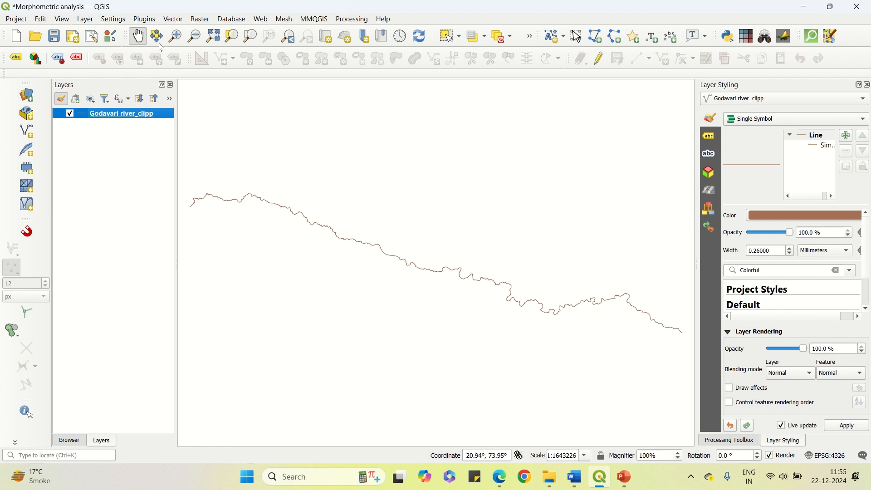
- Start Reproject Layer for Godavari river_clipp with EPSG:32643 - WGS 84 / UTM zone 43N as the target CRS
click(175, 21)
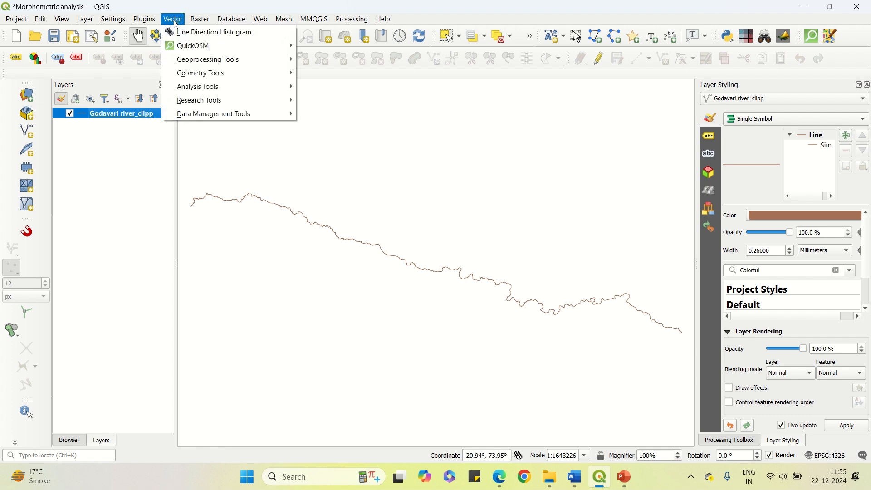
mouse_move(192, 115)
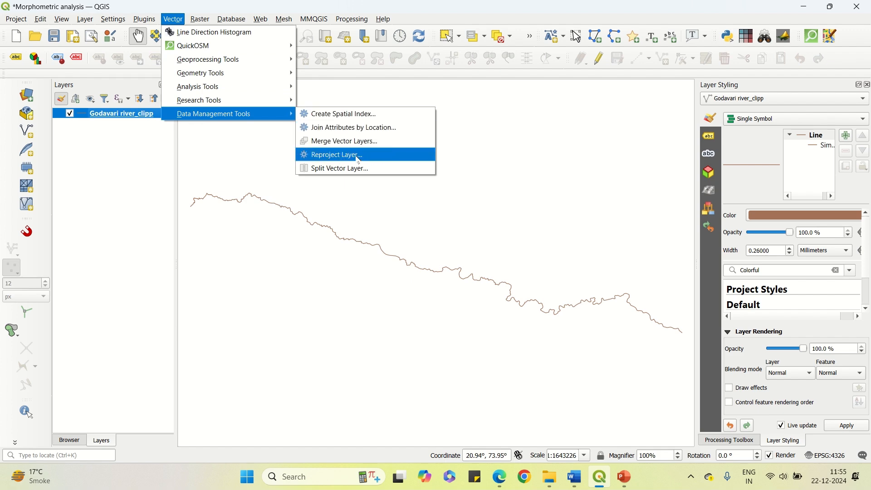
click(373, 160)
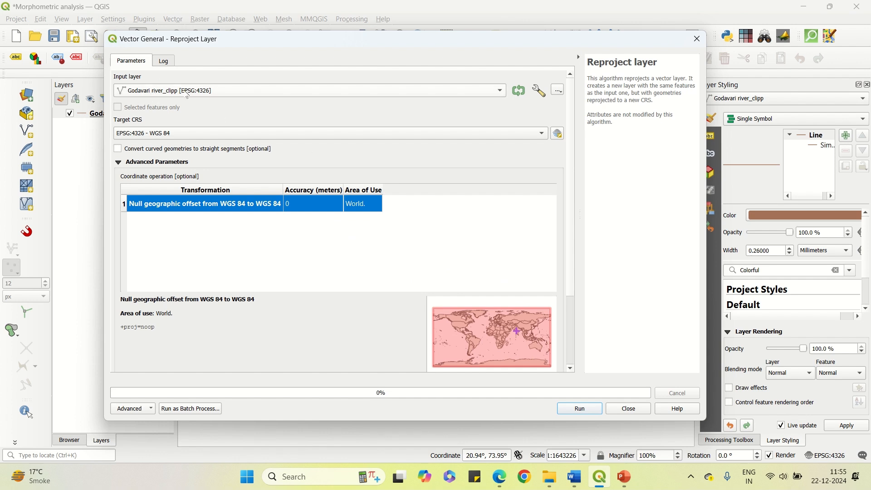
click(182, 134)
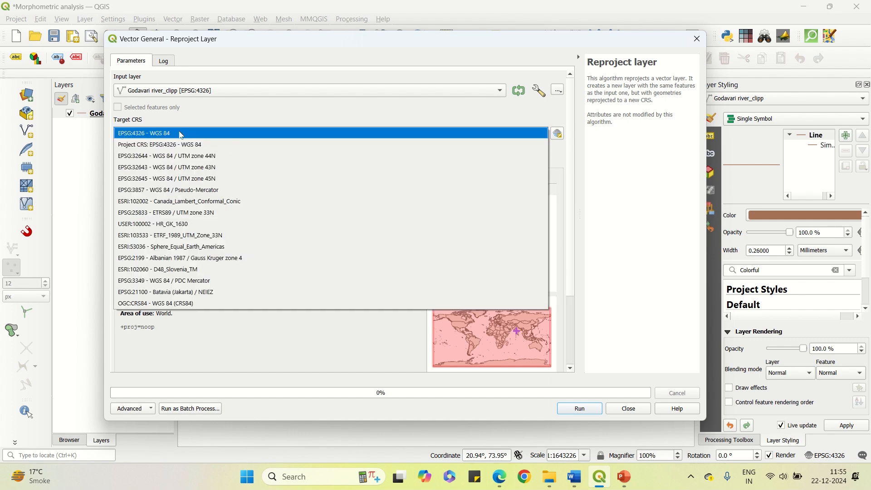
click(196, 168)
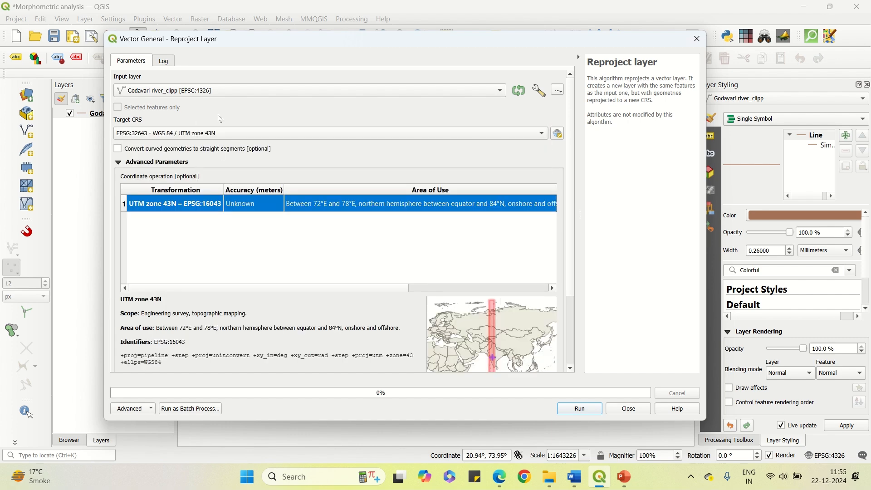
click(227, 133)
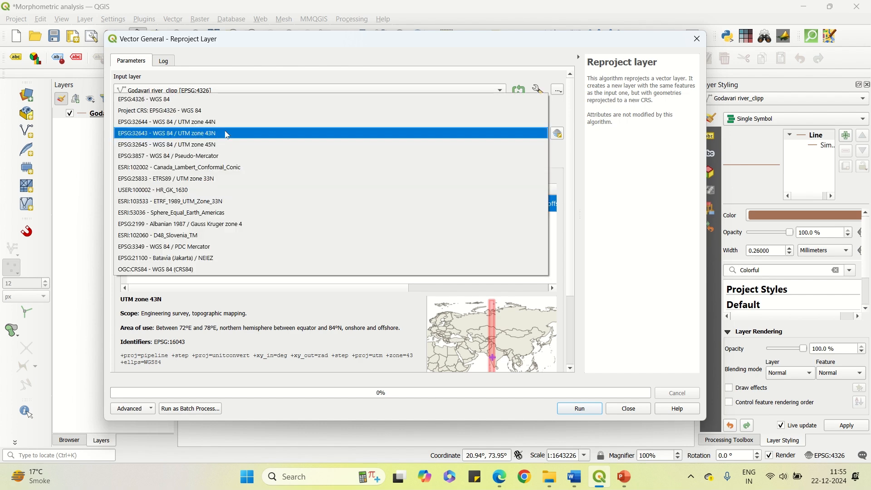
click(227, 135)
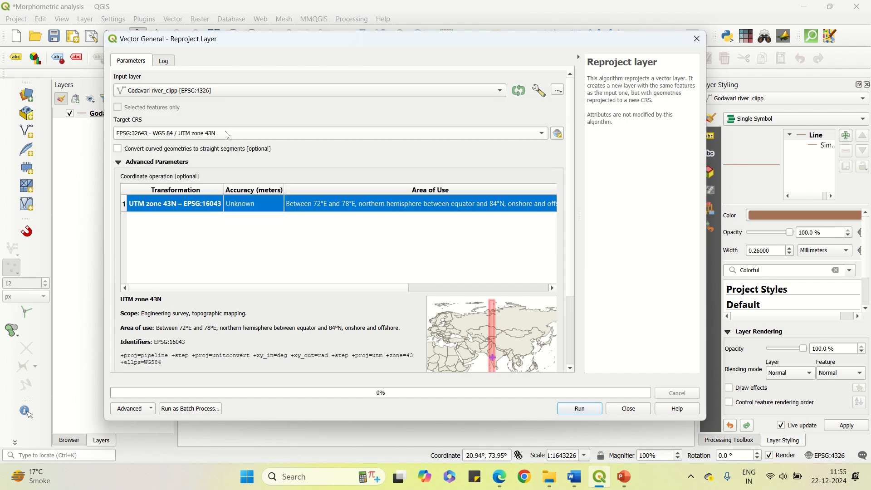
- Filter the predefined coordinate systems by "43n" and choose WGS 84 / UTM zone 43N (EPSG:32643) as the target CRS
click(558, 134)
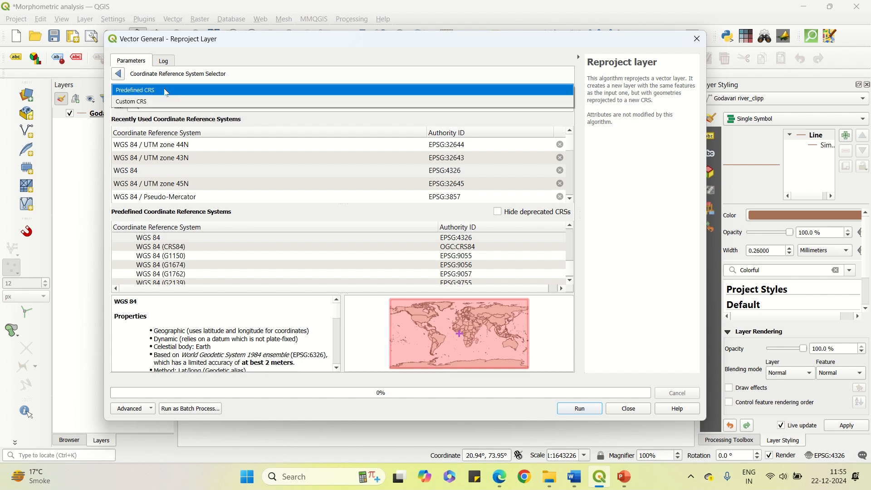
click(171, 91)
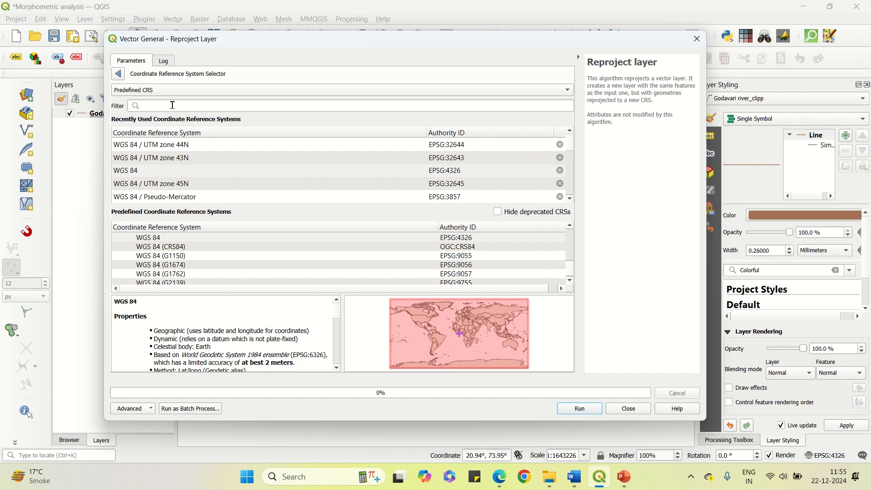
click(174, 105)
text(43n)
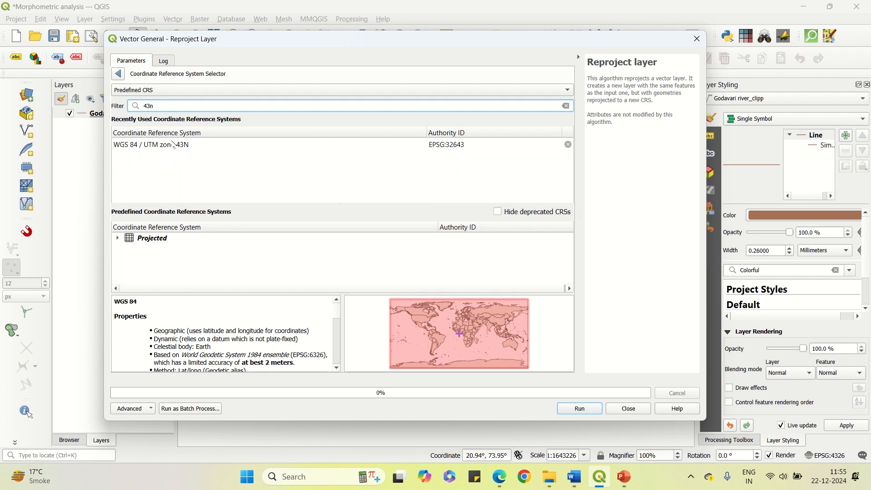
click(118, 239)
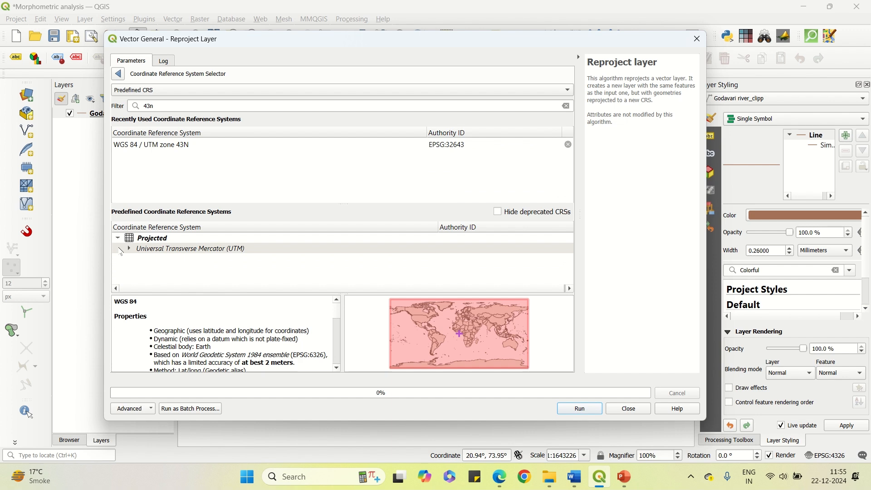
click(129, 249)
scroll(236, 254, down, 1)
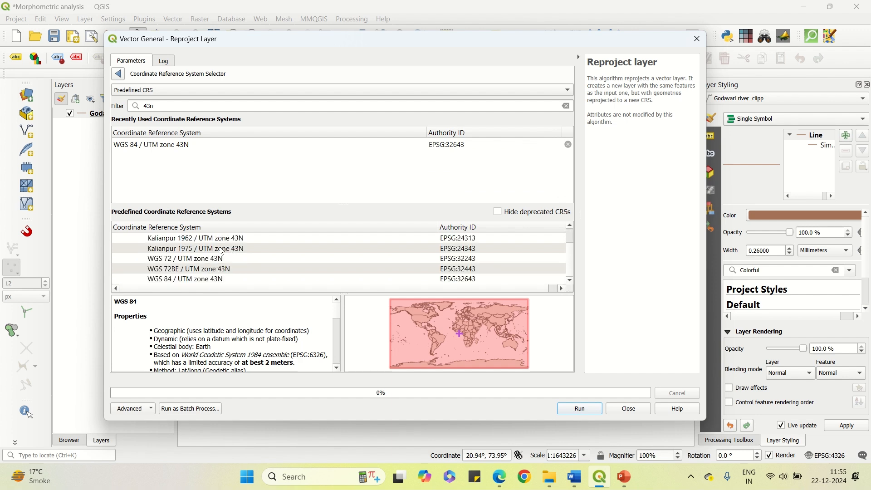
scroll(223, 252, up, 1)
scroll(200, 275, down, 1)
click(195, 280)
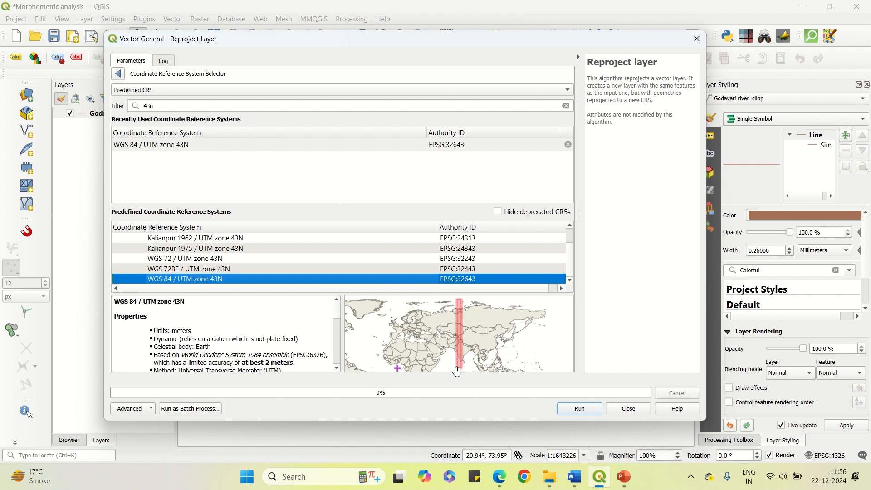
click(119, 75)
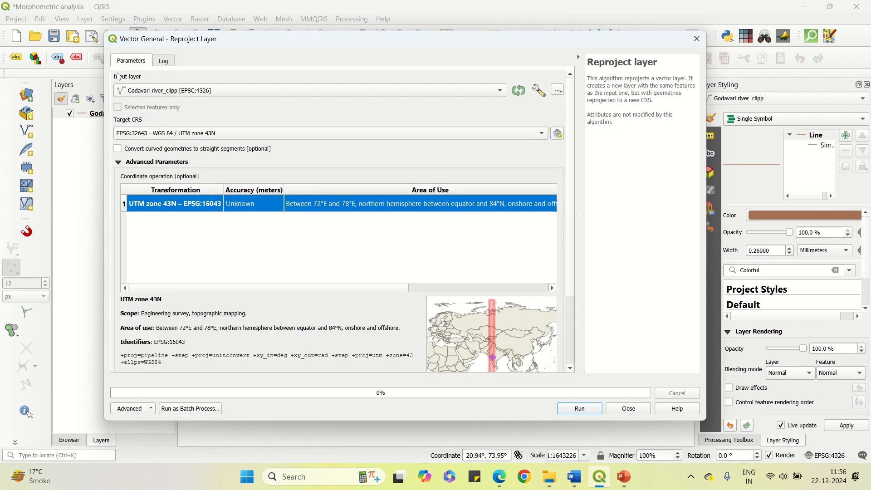
- Set the reprojected output to be saved as the shapefile Reprojected_Godavari river_clipp.shp in the SL index calculation folder
scroll(575, 157, down, 5)
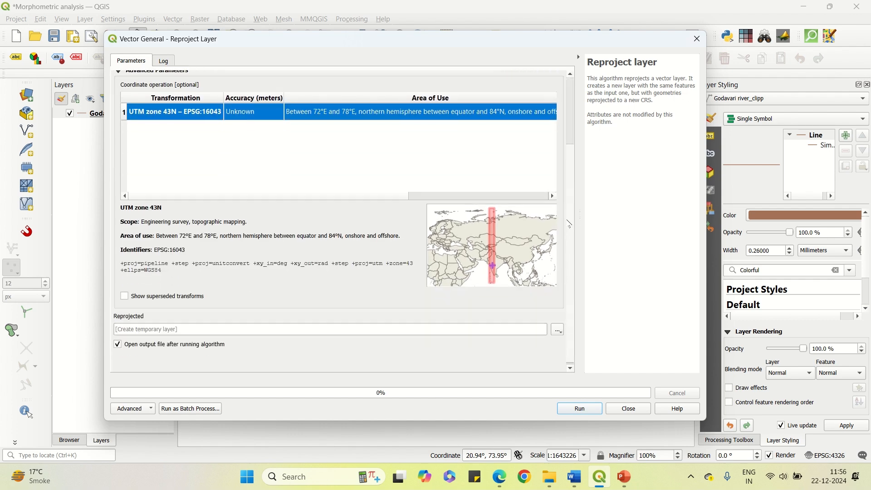
scroll(576, 182, up, 5)
scroll(584, 213, down, 2)
scroll(584, 213, down, 1)
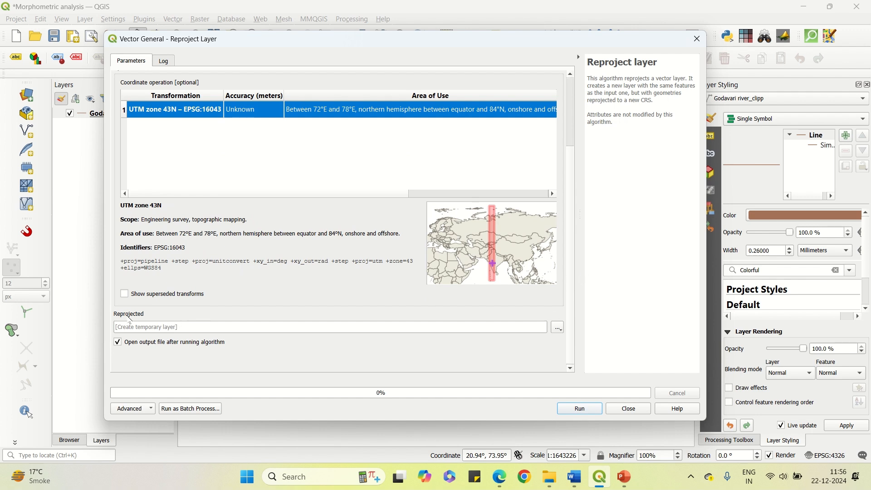
click(559, 328)
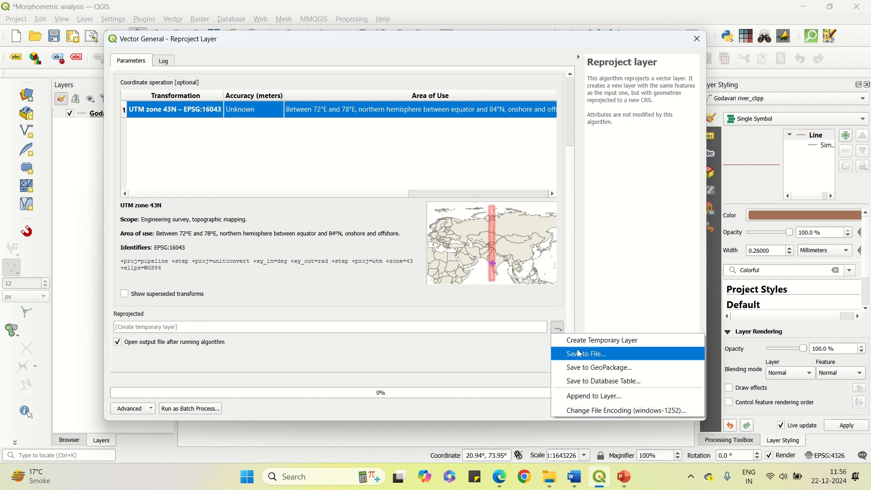
click(610, 356)
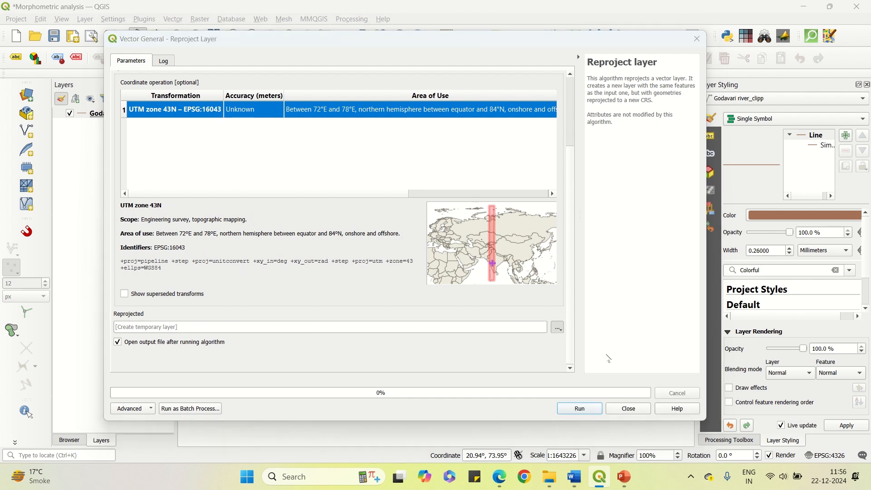
click(282, 144)
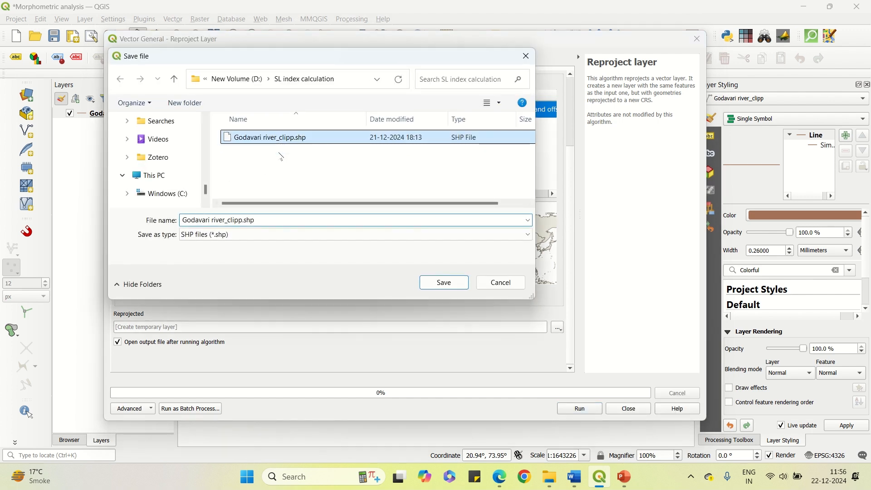
click(183, 220)
click(182, 219)
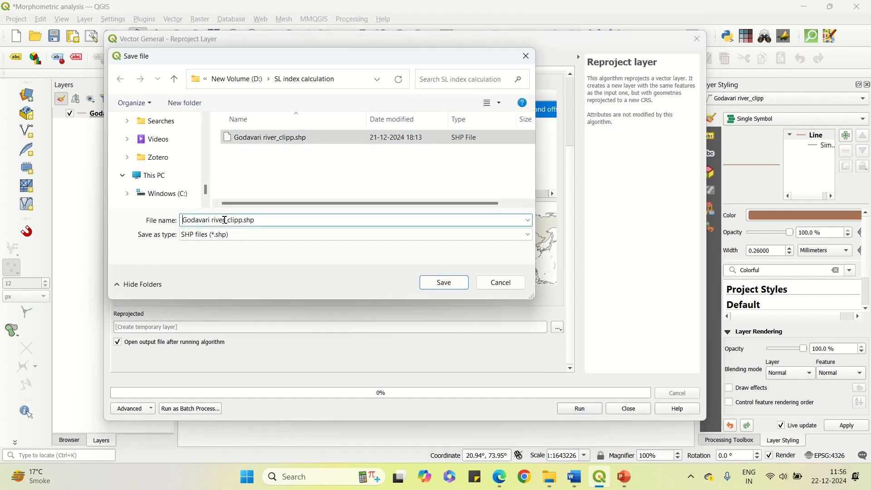
text(Reprojecte)
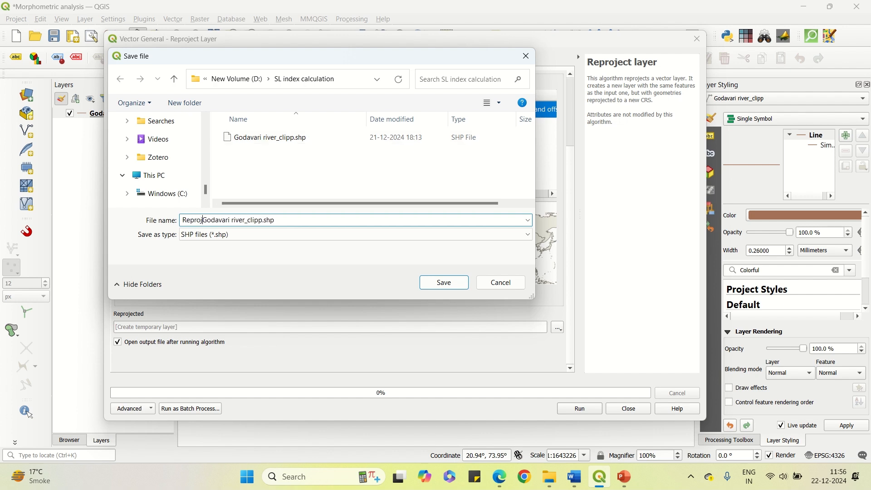
text(d_)
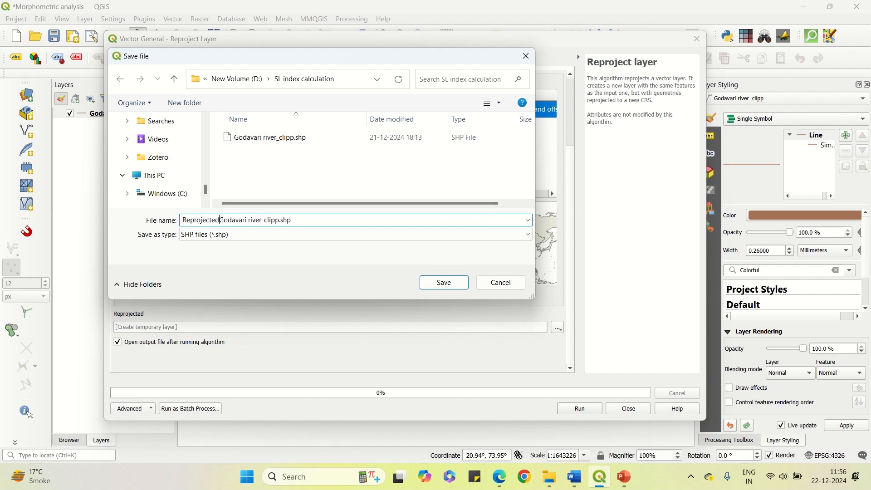
click(432, 283)
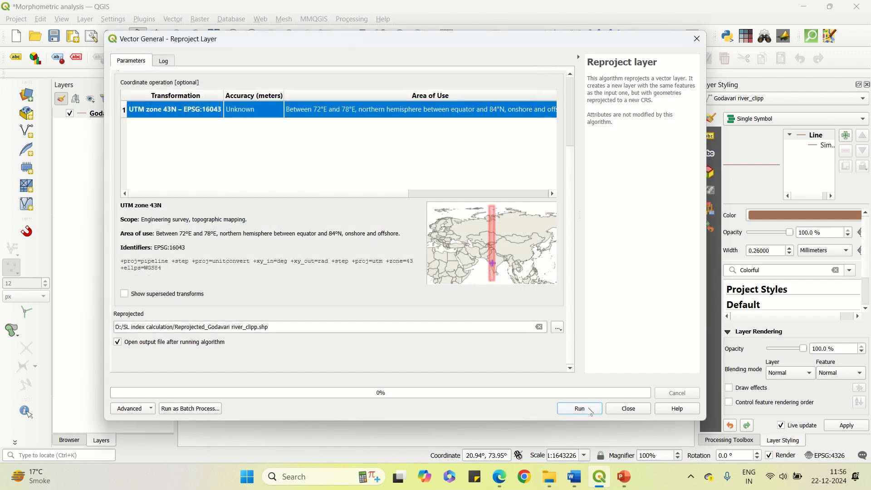
- Run the layer reprojection, check the algorithm log and close the Reproject Layer dialog
click(591, 411)
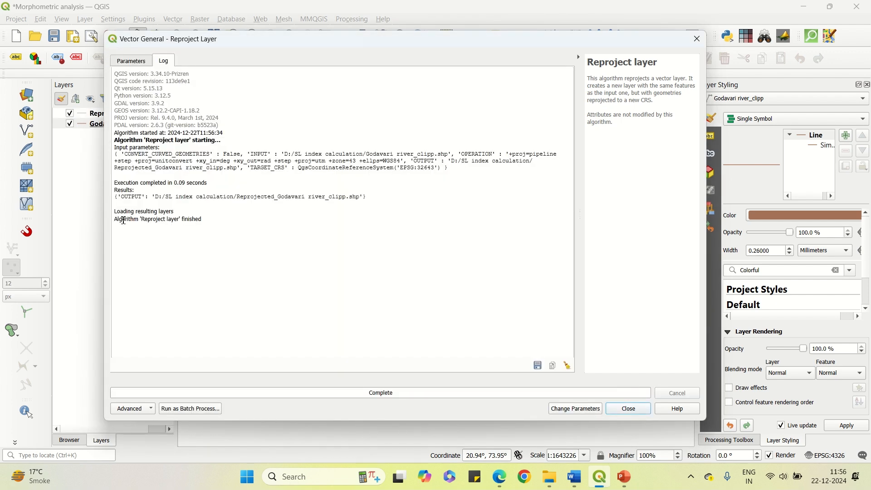
drag(115, 220, 204, 219)
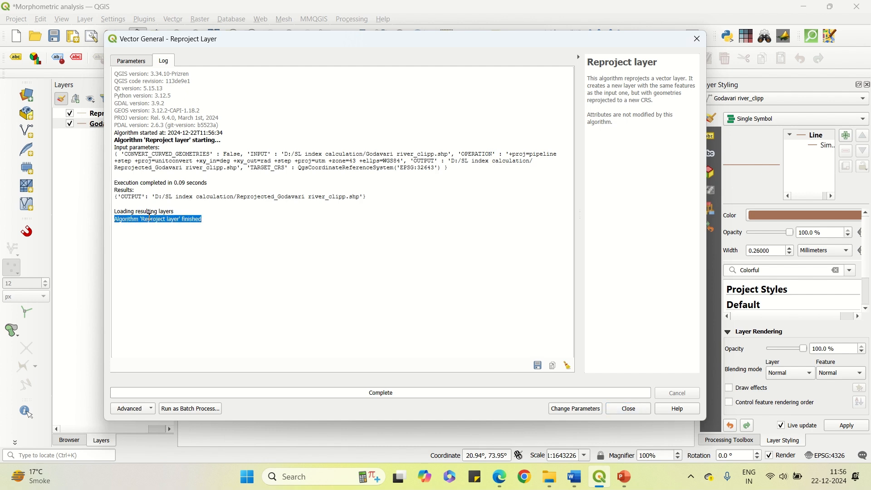
click(641, 409)
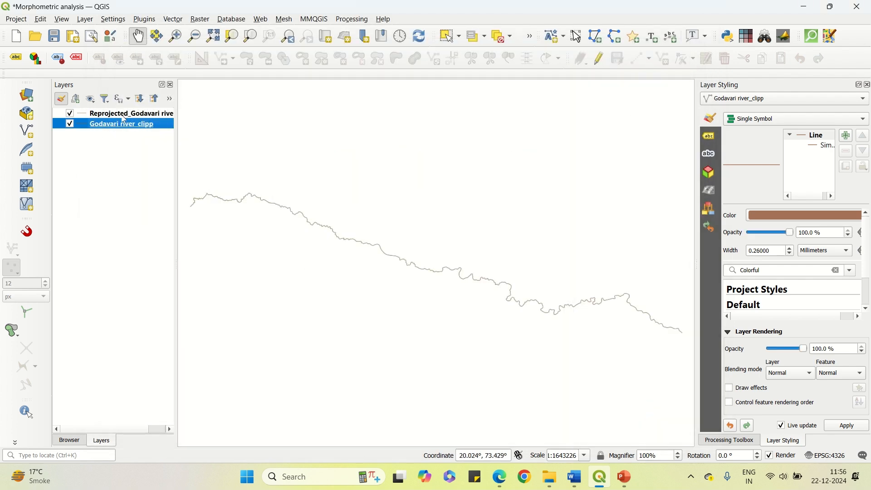
- Select the Reprojected_Godavari river_clipp layer and widen the layer list to show its full name
click(108, 117)
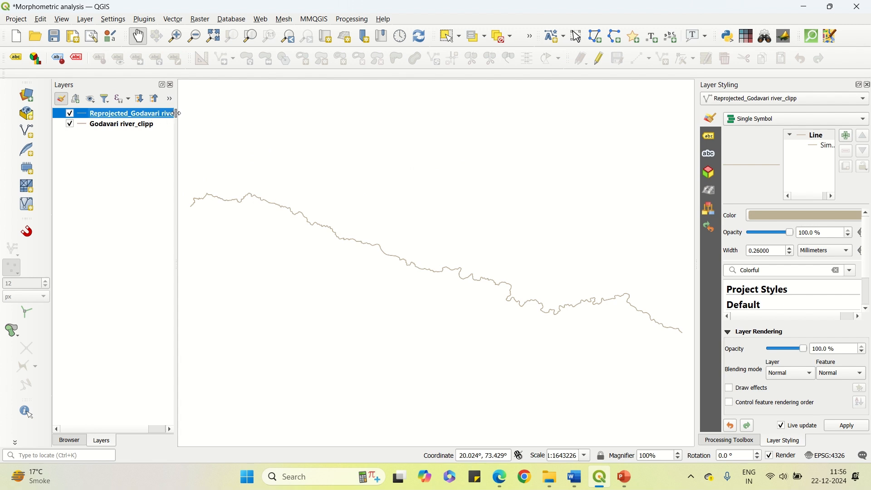
drag(176, 117, 248, 117)
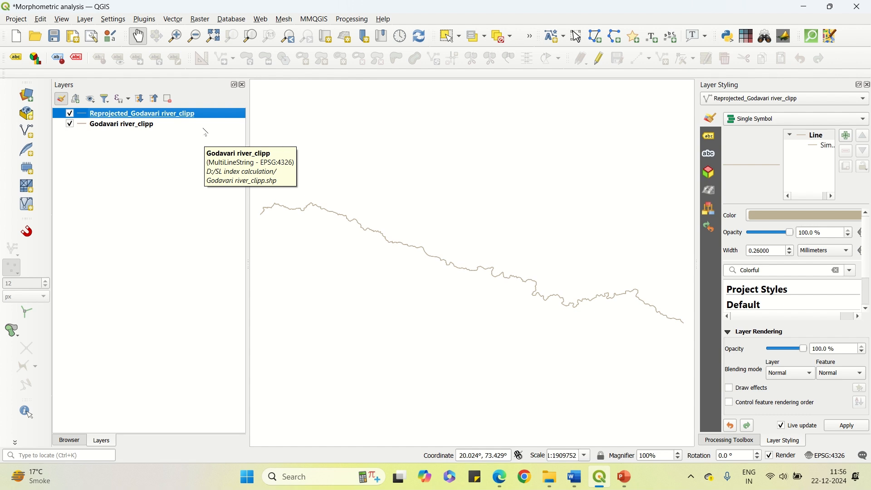
mouse_move(542, 233)
mouse_down()
mouse_move(530, 226)
mouse_move(540, 226)
mouse_up()
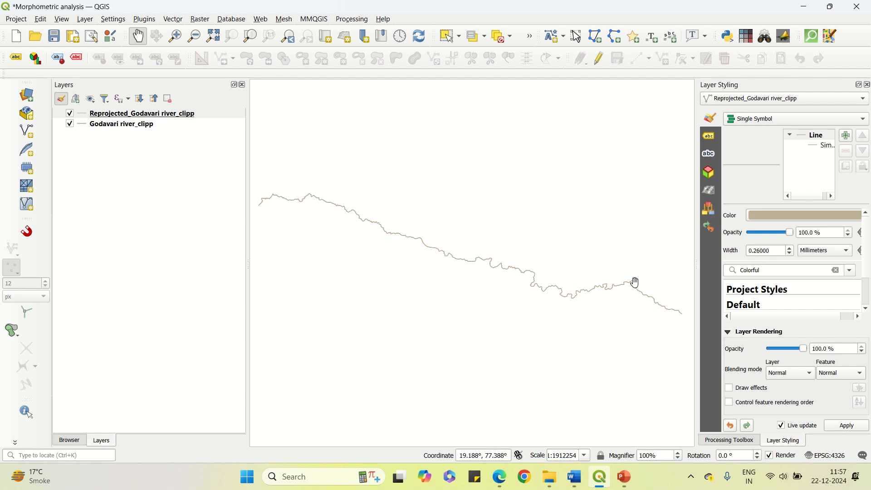
- Switch to Morphometric analysis.pdf in Edge and examine the river profile diagrams explaining L, Δh, ΔL and the slope of reach
click(499, 477)
scroll(436, 235, down, 15)
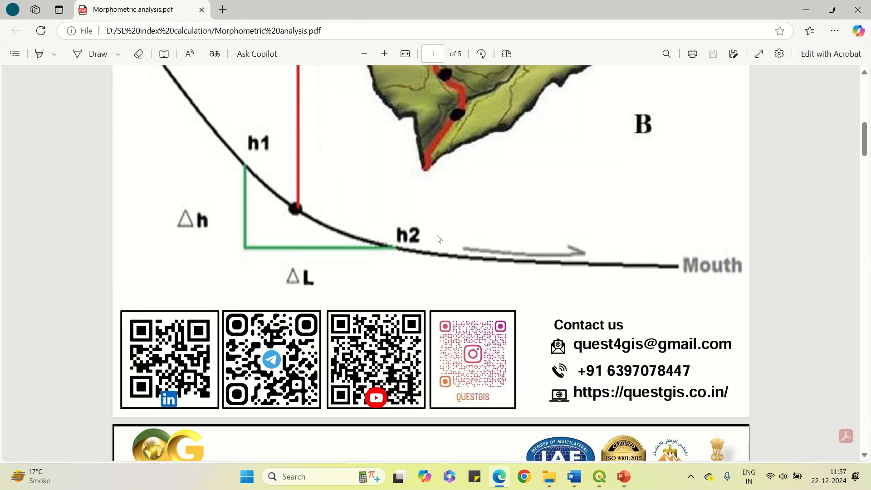
scroll(442, 245, up, 3)
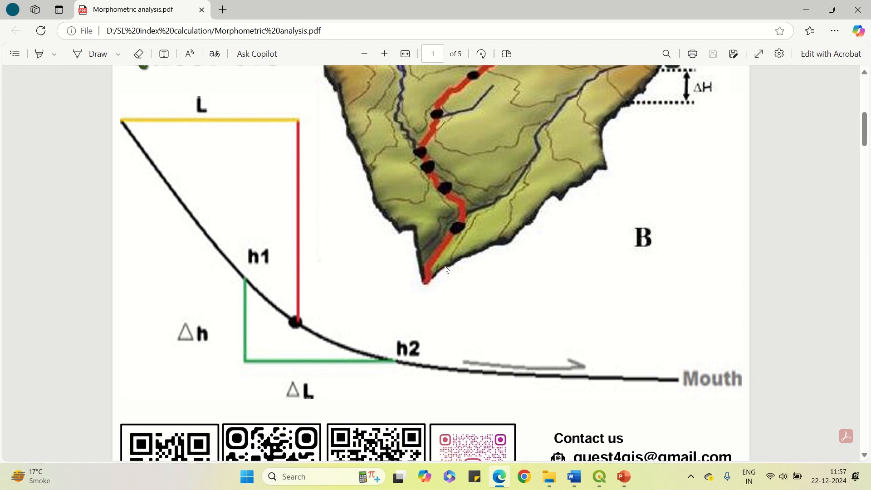
scroll(447, 269, down, 3)
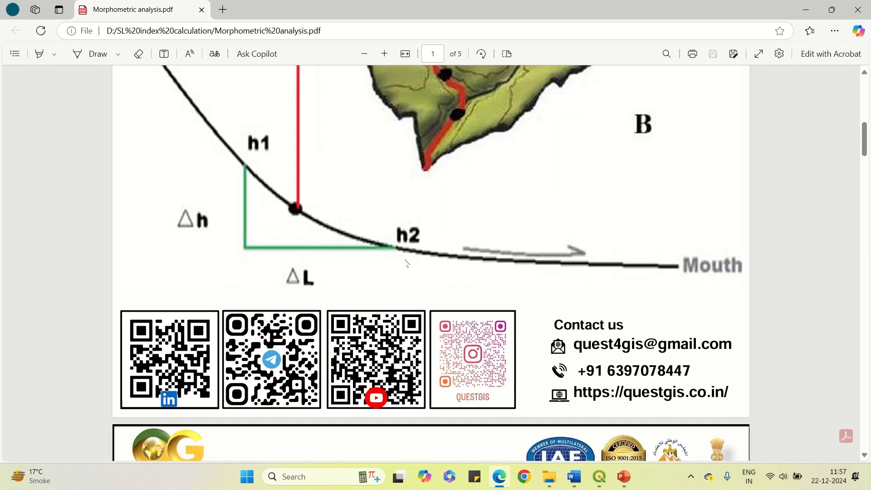
scroll(408, 264, down, 20)
scroll(384, 263, up, 3)
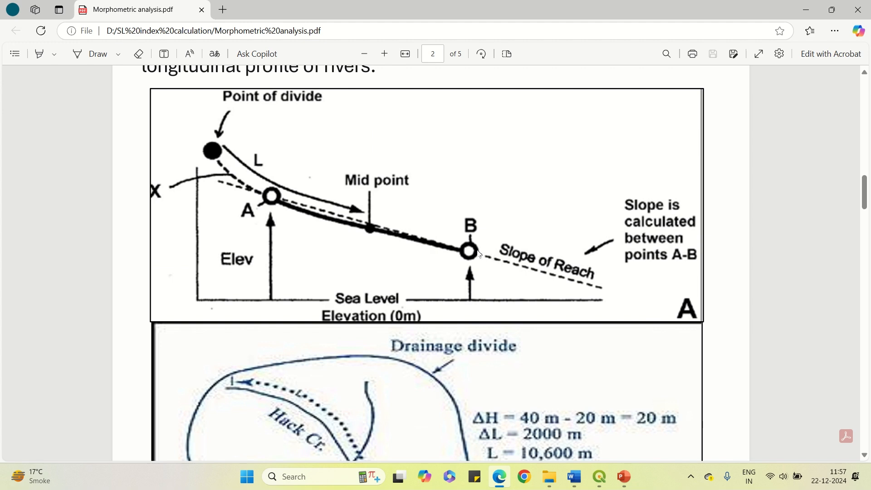
- Return to QGIS, search the processing algorithms for "create grid" and open the Create grid tool
click(600, 477)
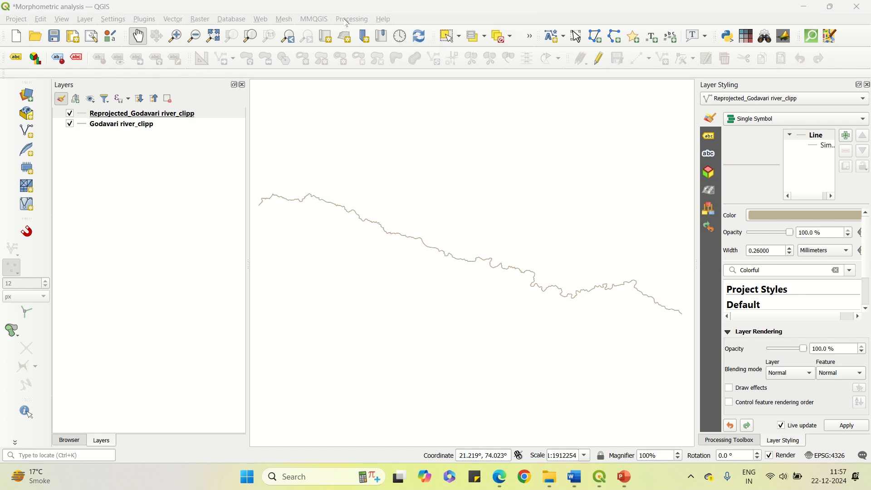
click(354, 19)
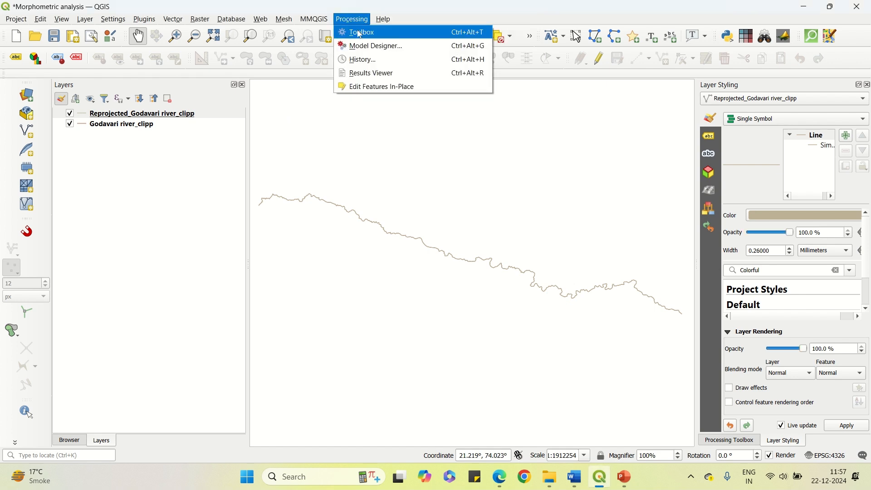
click(363, 33)
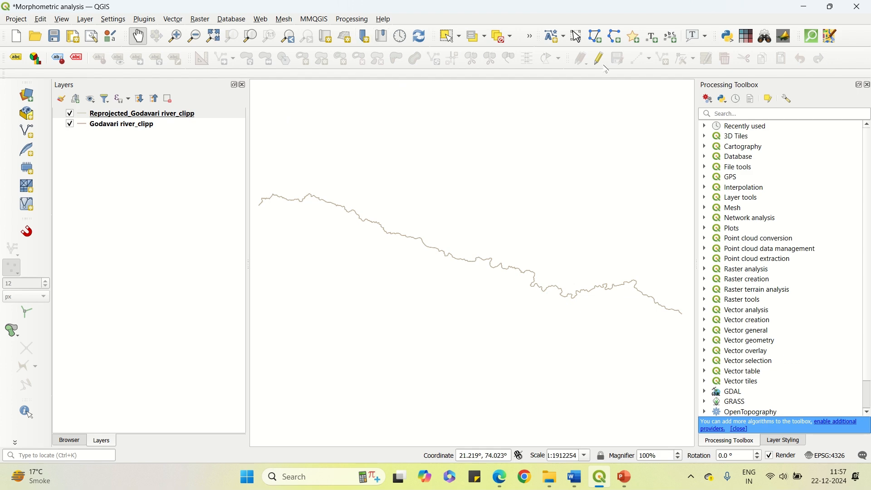
click(725, 114)
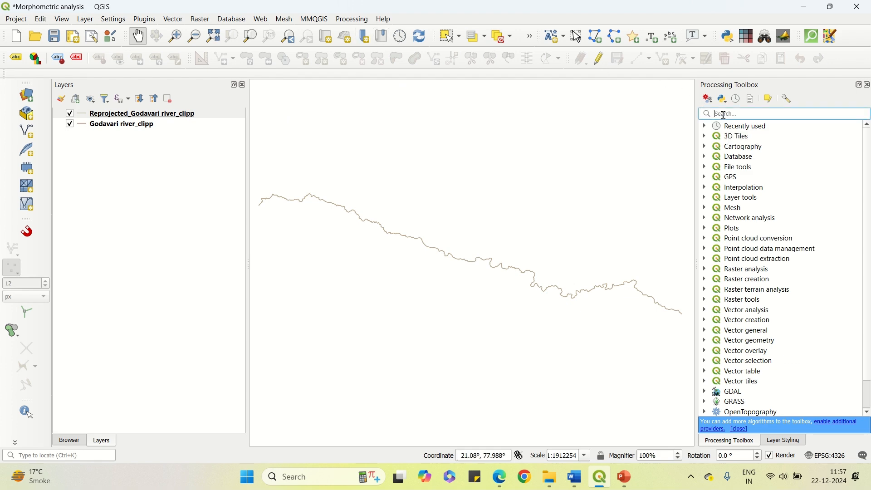
text(create)
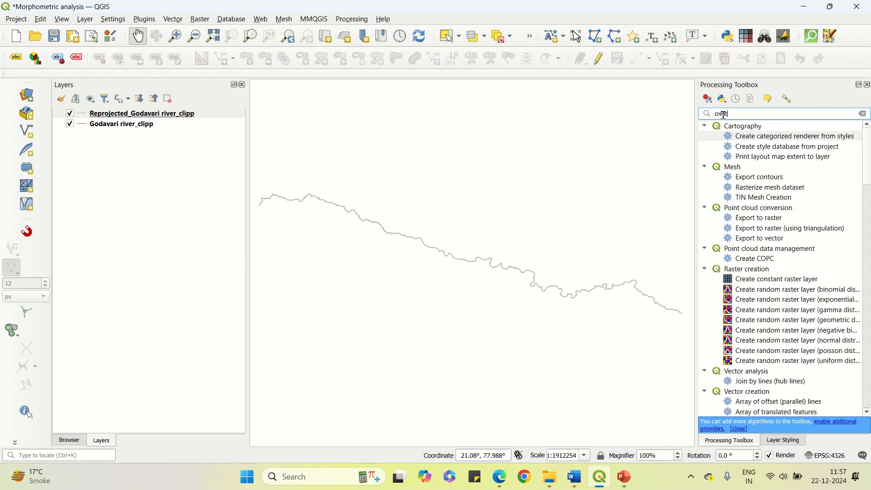
text( grid)
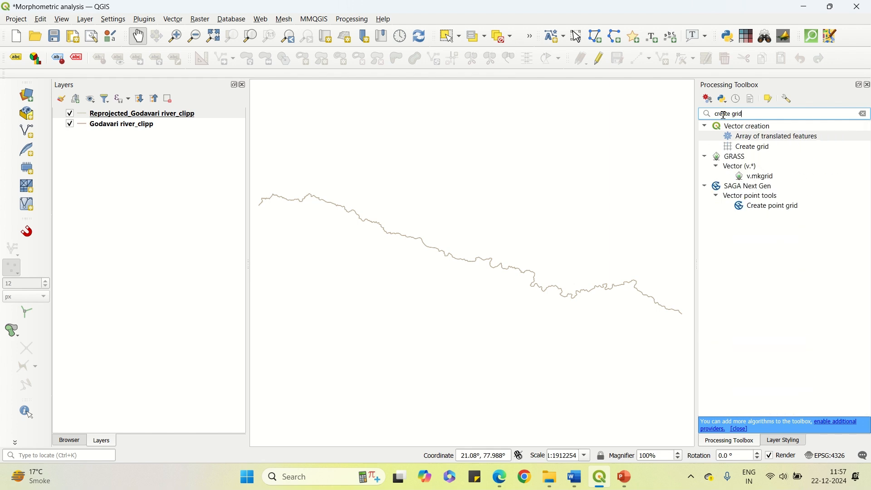
click(756, 149)
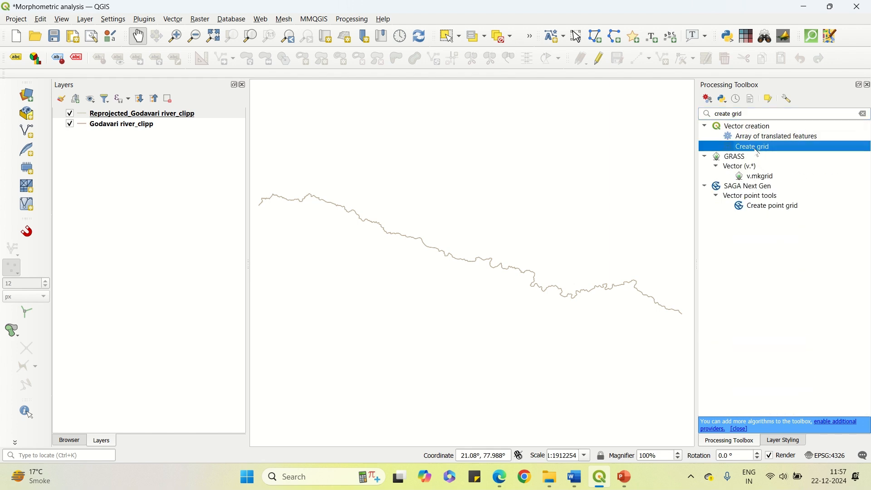
double_click(781, 151)
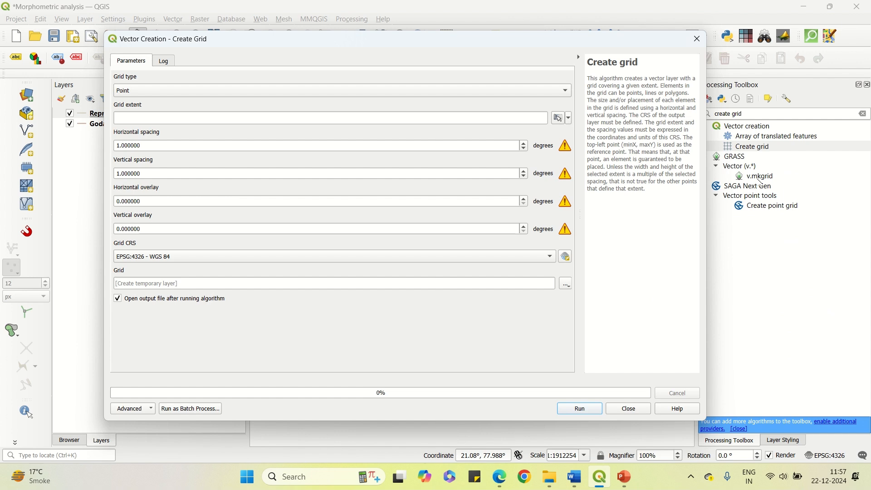
- Set the grid type to Rectangle (Polygon) and calculate the grid extent from the Reprojected_Godavari river_clipp layer
click(176, 90)
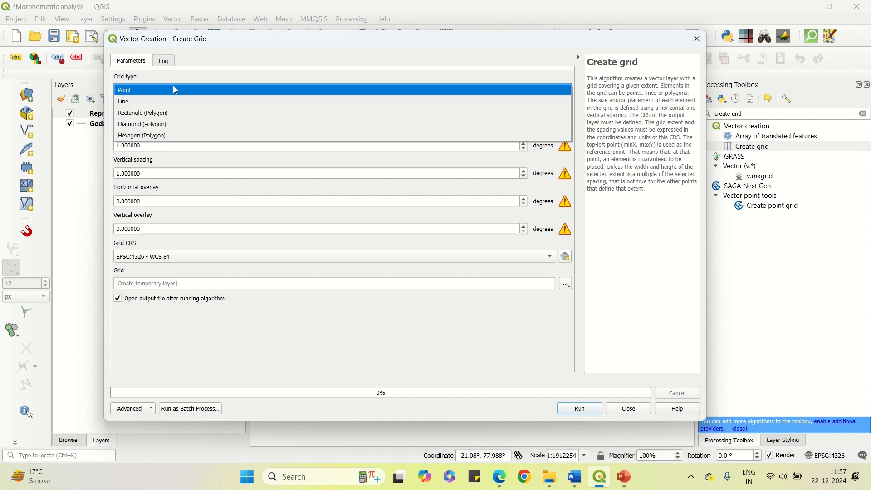
click(172, 111)
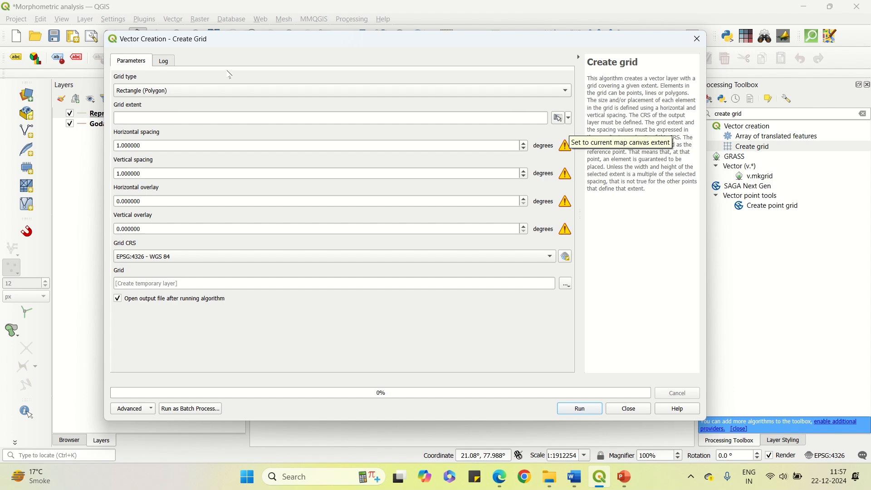
click(569, 118)
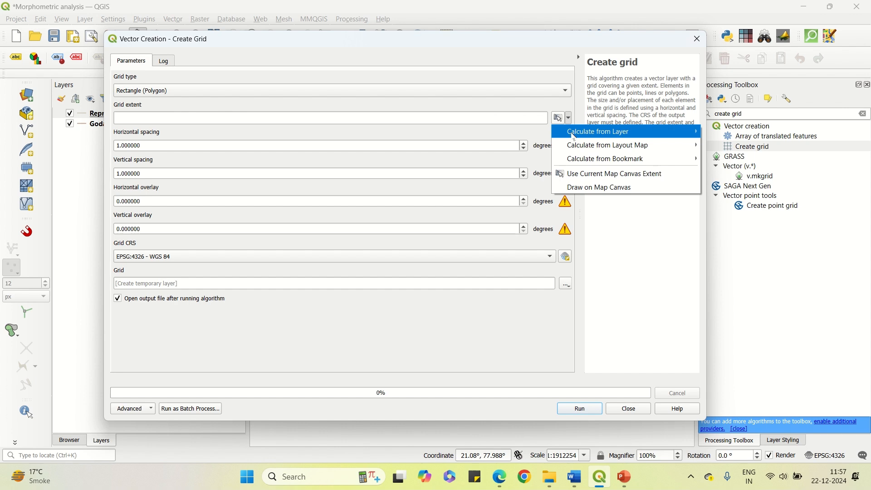
mouse_move(580, 136)
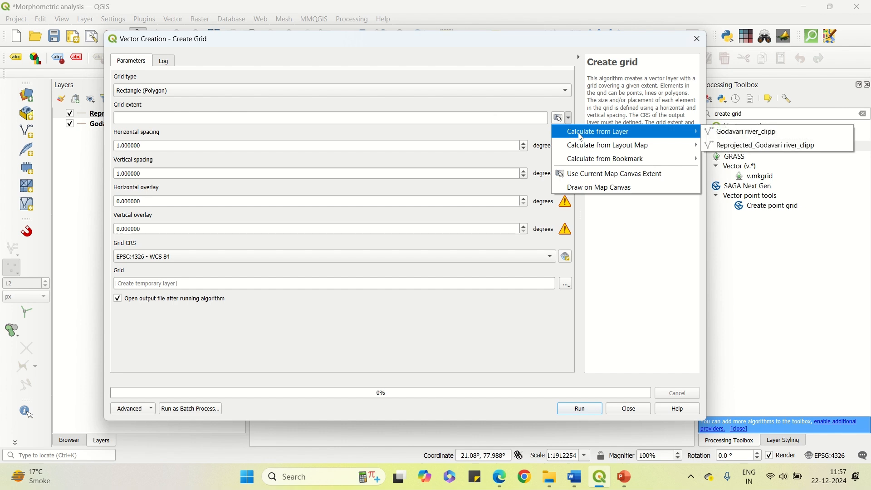
click(767, 147)
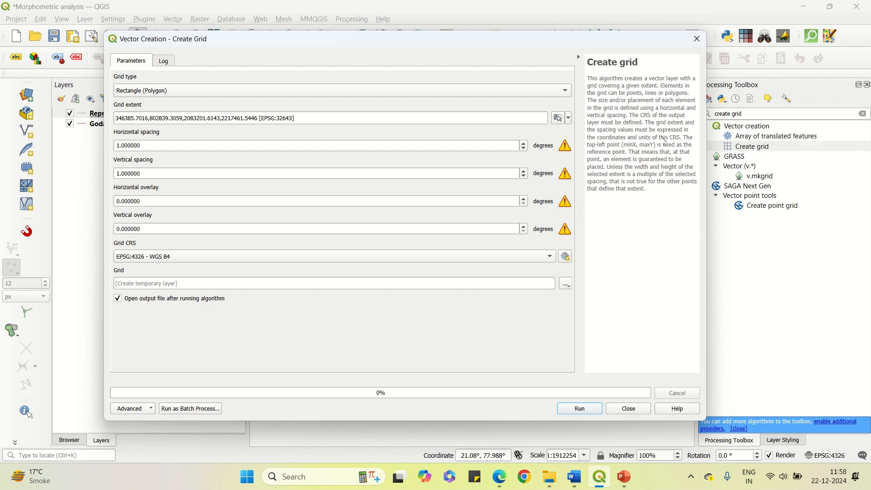
- Set both the horizontal and vertical spacing of the grid to 1000
drag(175, 144, 76, 147)
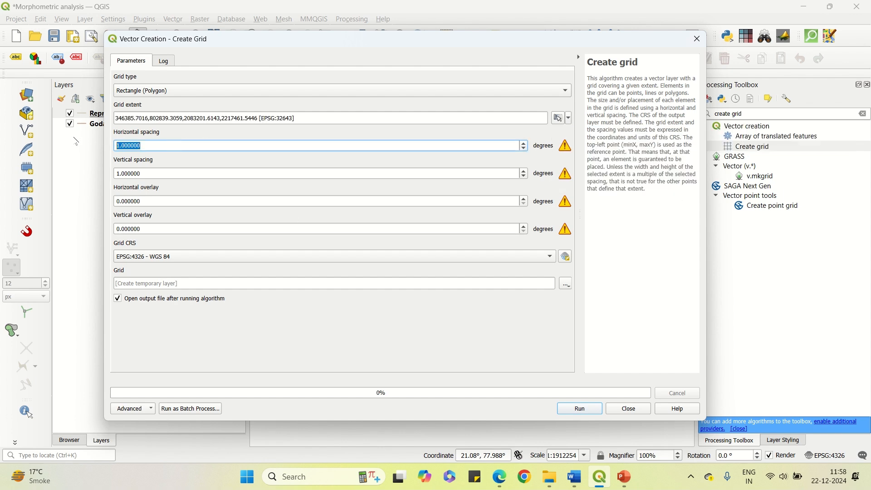
text(10)
drag(155, 173, 98, 177)
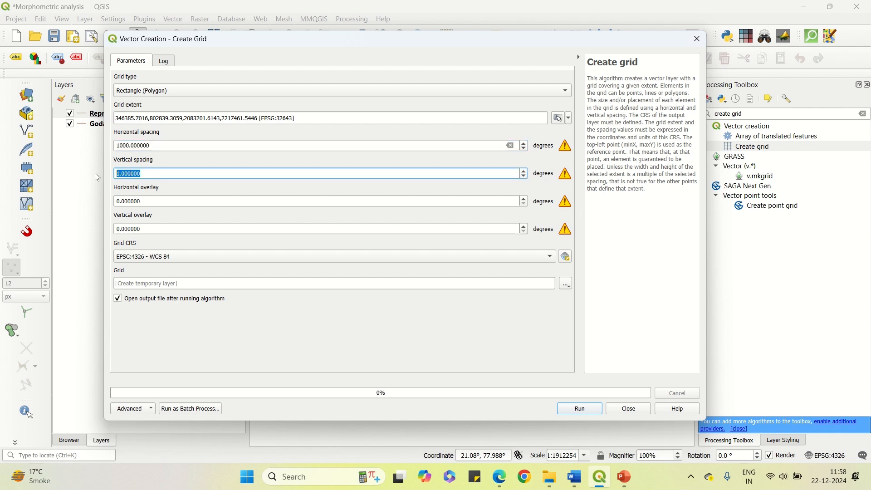
text(1000)
- Set the grid CRS to EPSG:32643 - WGS 84 / UTM zone 43N and keep meters as the horizontal spacing unit
click(216, 260)
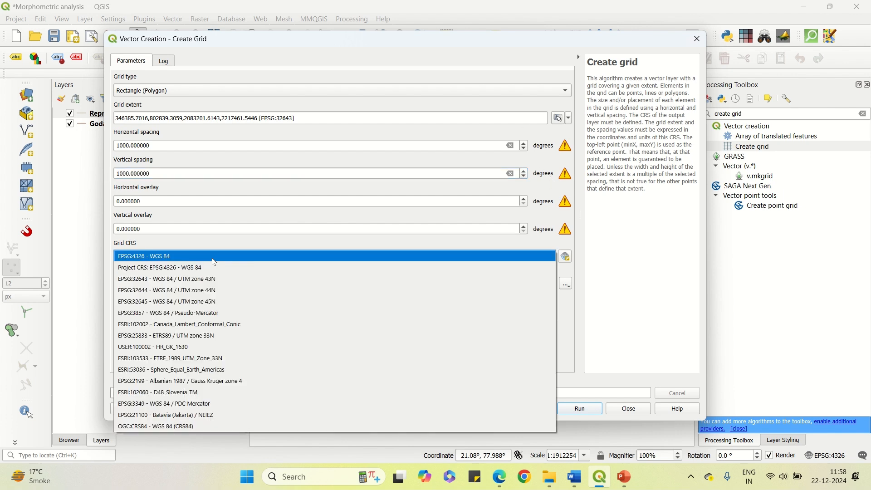
click(225, 279)
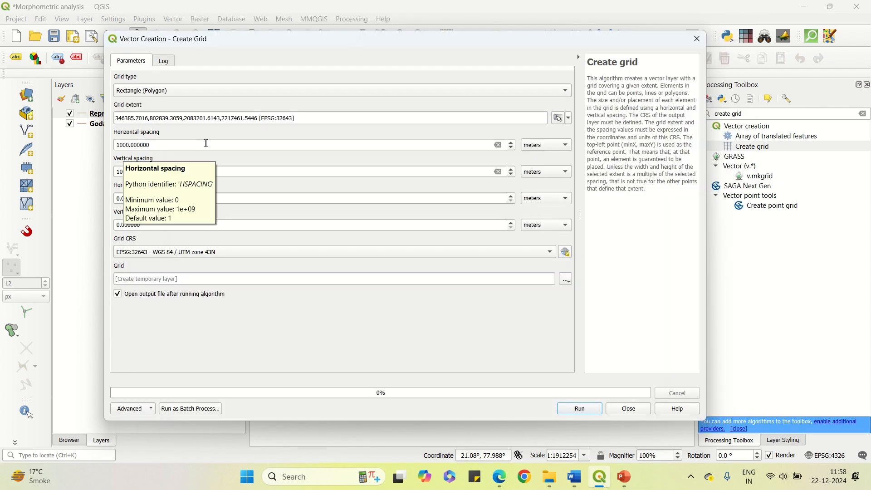
click(561, 146)
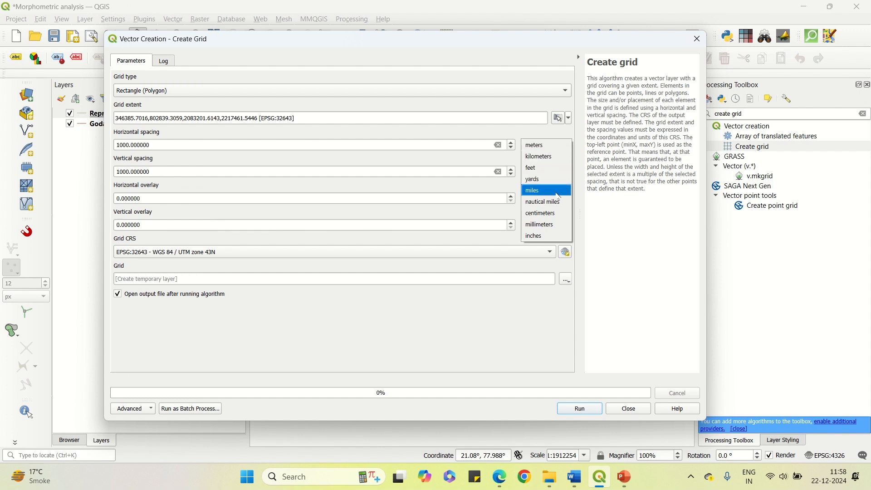
click(561, 136)
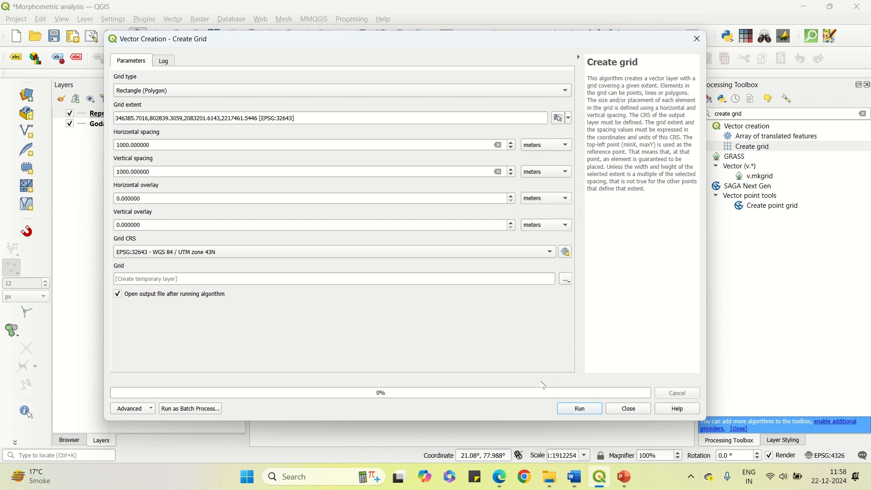
- Save the grid output as River_grid.shp in the SL index calculation folder, run Create grid and close its dialog
click(567, 283)
click(582, 305)
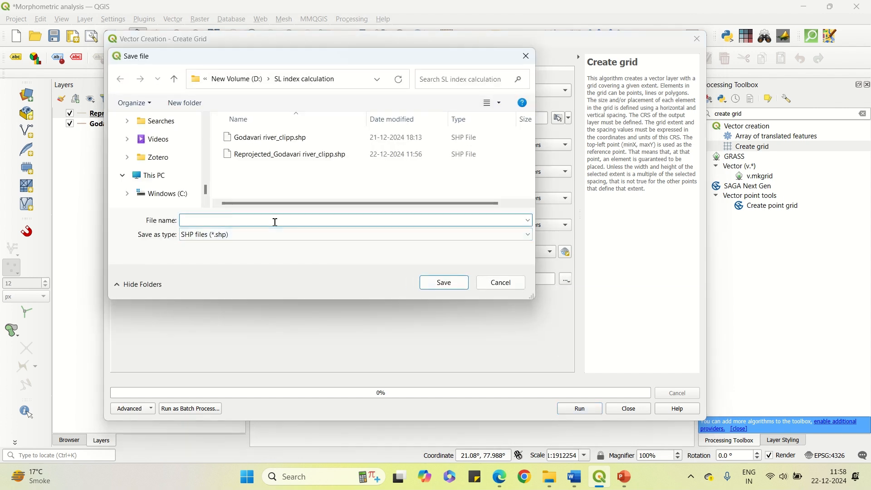
text(River_grid)
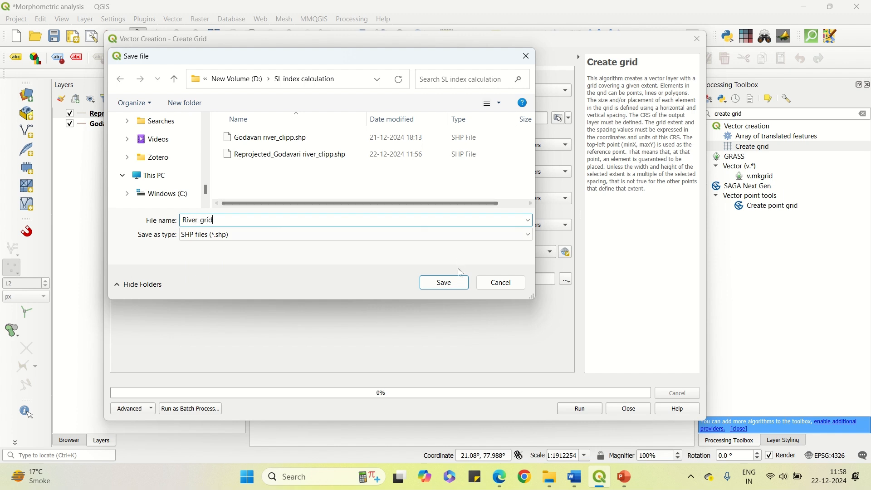
click(445, 283)
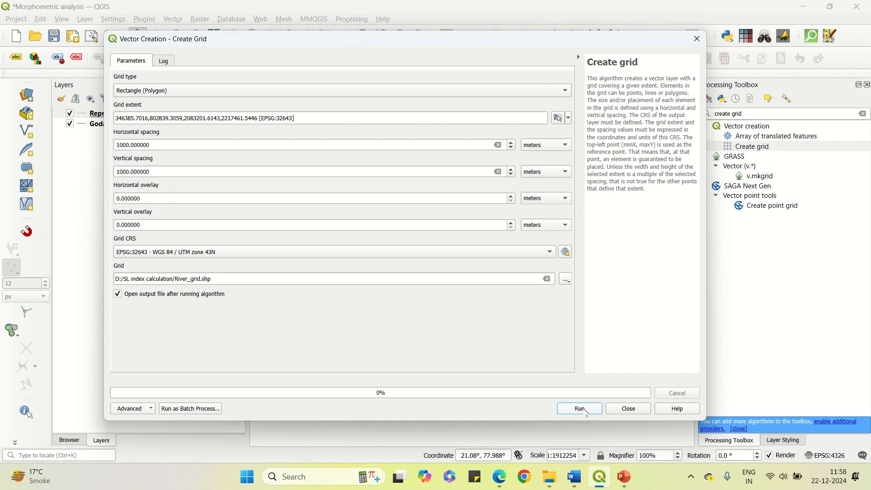
click(586, 412)
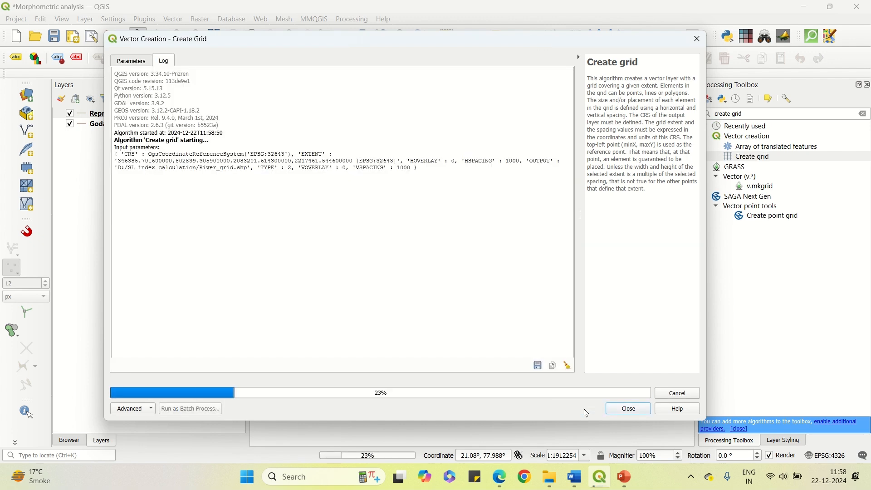
click(625, 409)
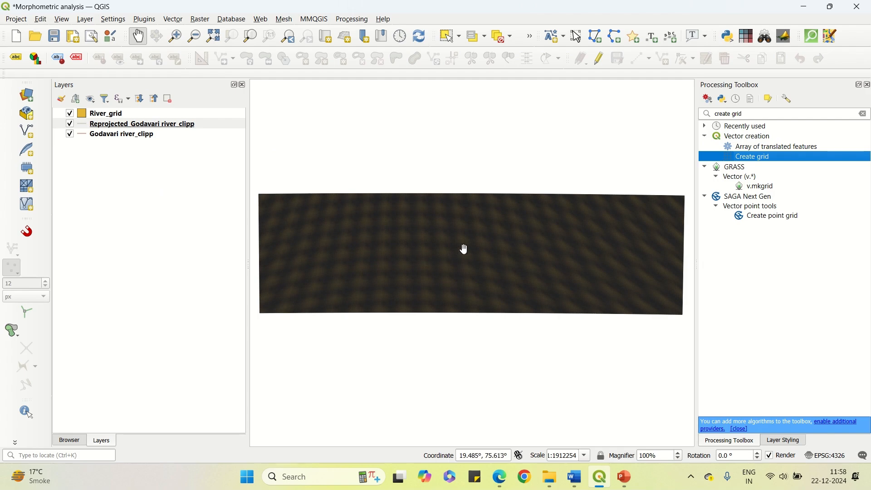
- Move the River_grid layer below Reprojected_Godavari river_clipp in the layer order
scroll(464, 249, up, 2)
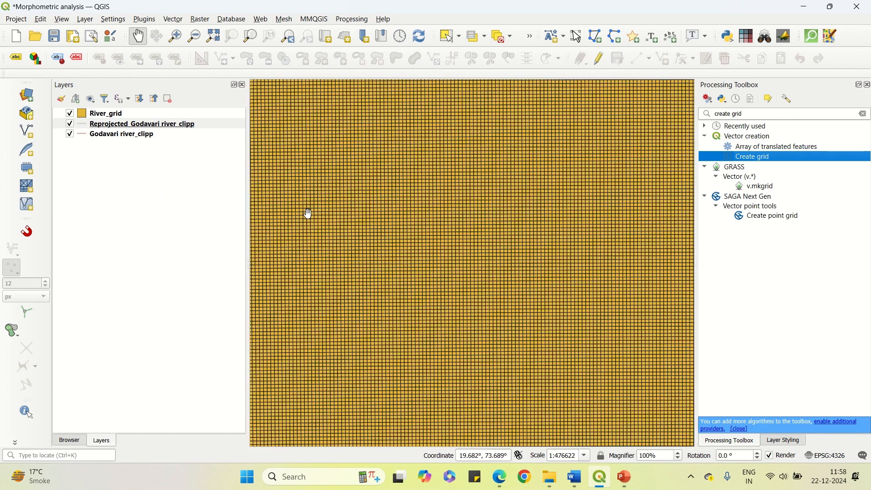
scroll(308, 213, up, 1)
drag(301, 210, 413, 307)
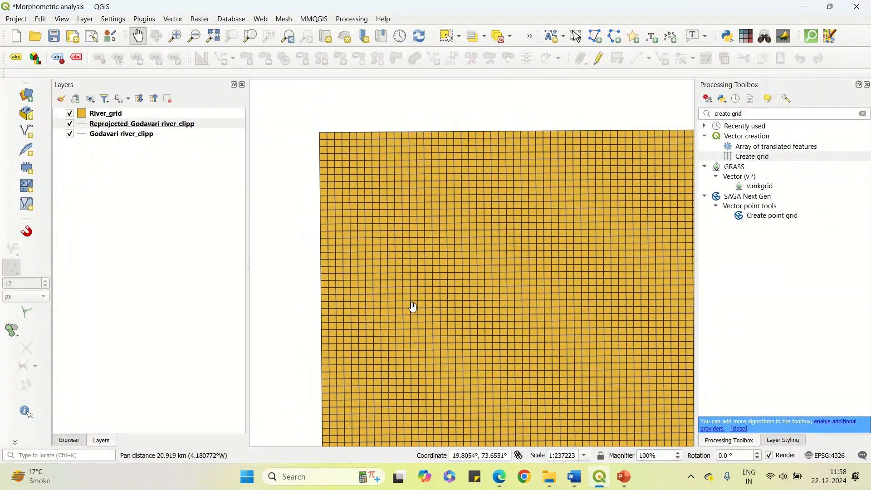
scroll(327, 142, up, 2)
click(126, 117)
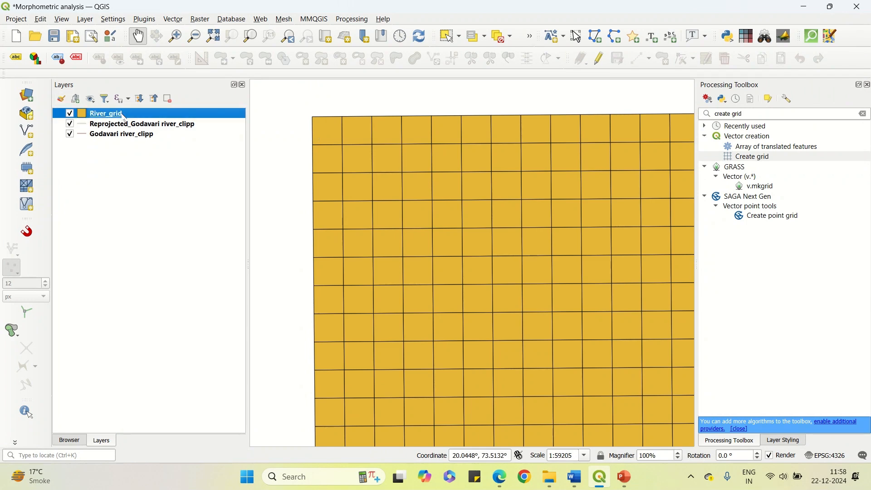
drag(126, 117, 124, 135)
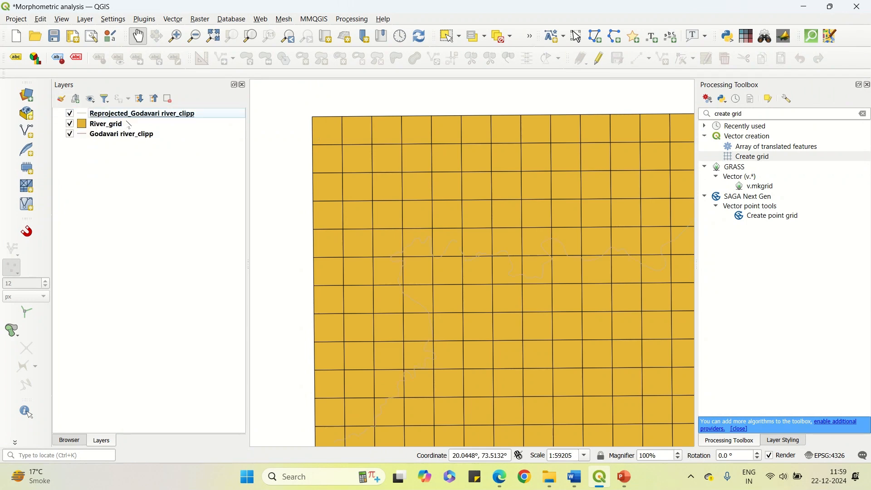
- Open the styling of the Reprojected_Godavari river_clipp layer and change its line color to bright blue
scroll(369, 153, down, 2)
scroll(402, 191, up, 1)
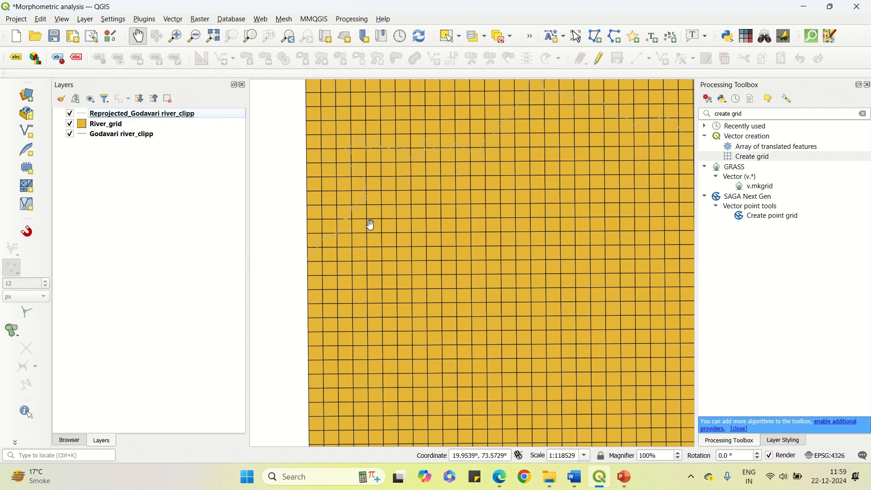
scroll(317, 196, down, 3)
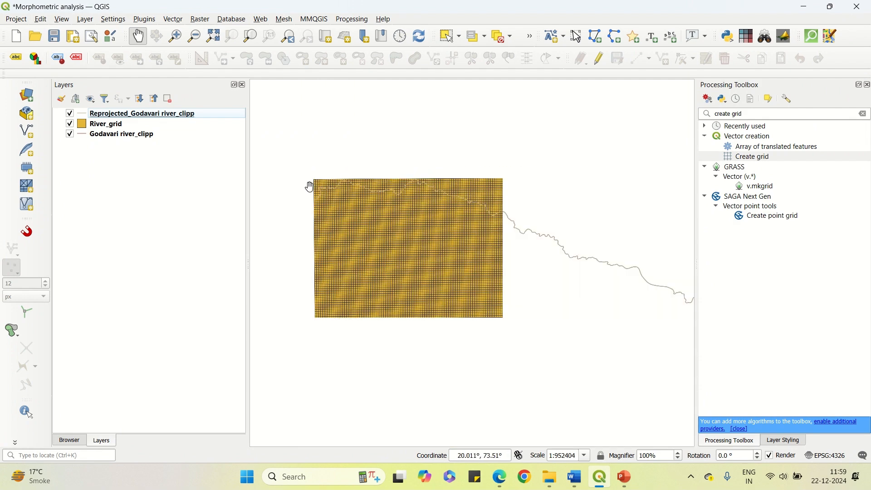
scroll(309, 187, down, 1)
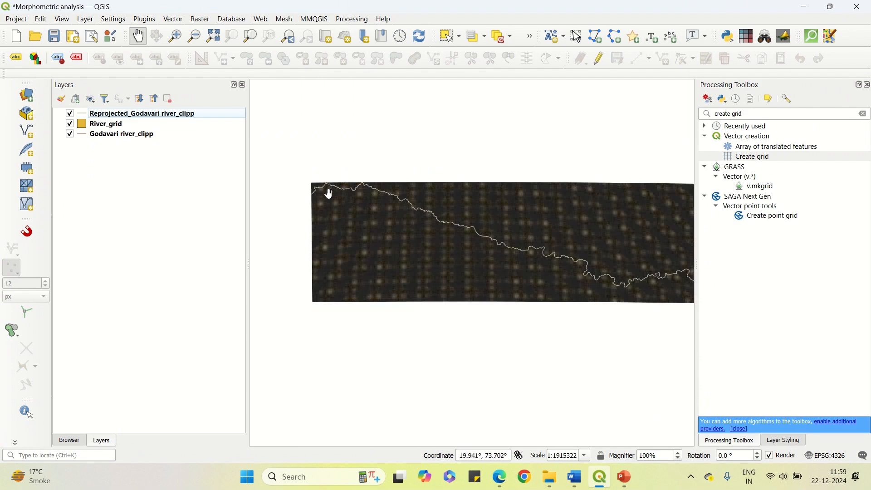
scroll(326, 191, down, 1)
scroll(354, 200, up, 1)
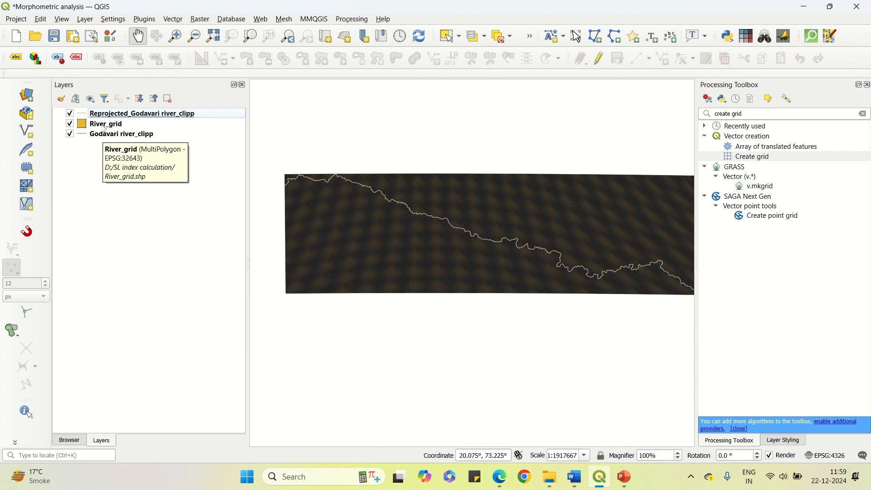
click(115, 115)
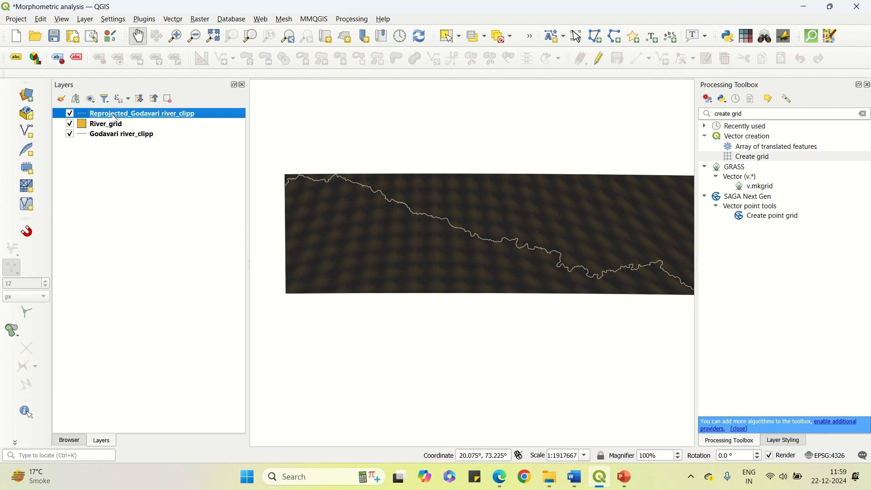
click(66, 102)
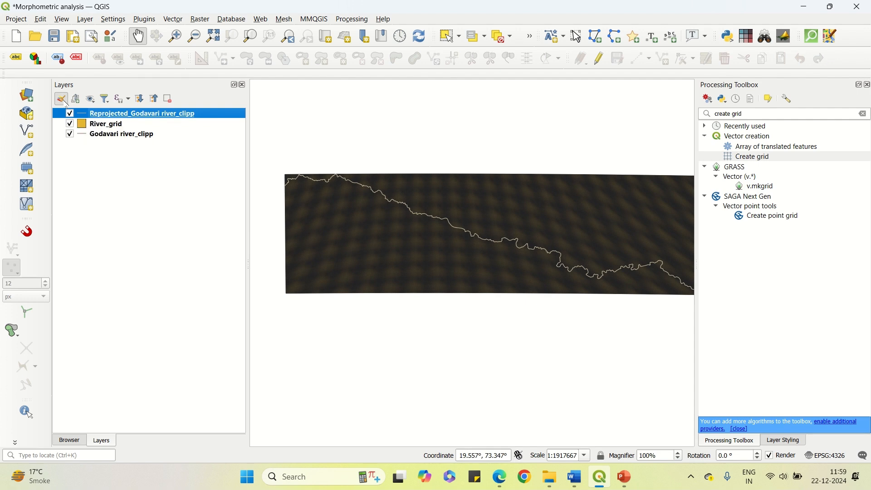
drag(697, 222, 589, 210)
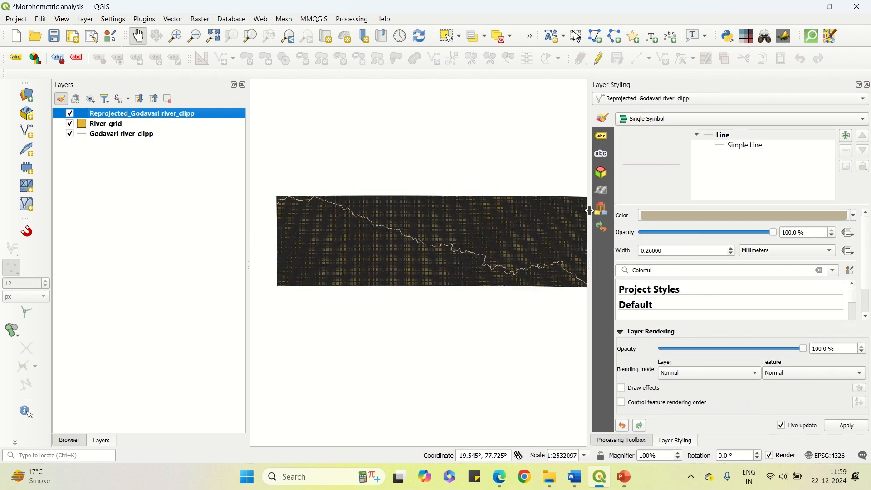
click(855, 215)
mouse_move(736, 255)
mouse_down()
mouse_move(679, 293)
mouse_move(676, 310)
mouse_up()
drag(694, 262, 671, 312)
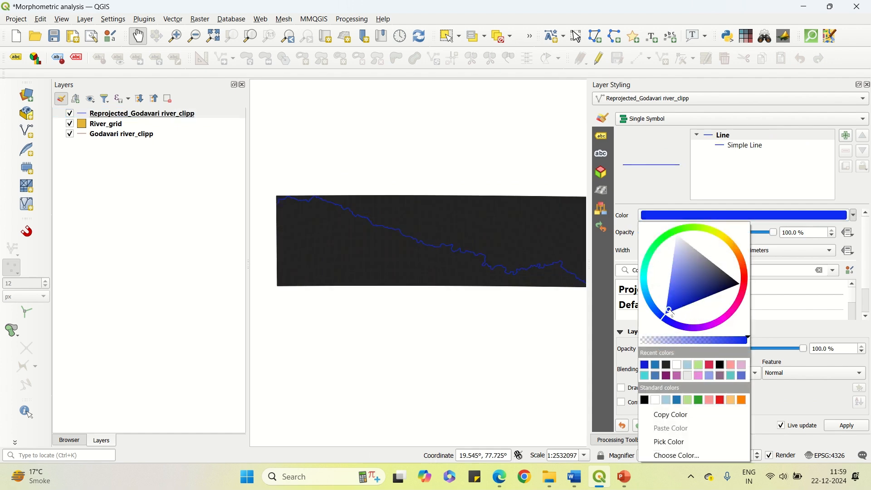
click(632, 189)
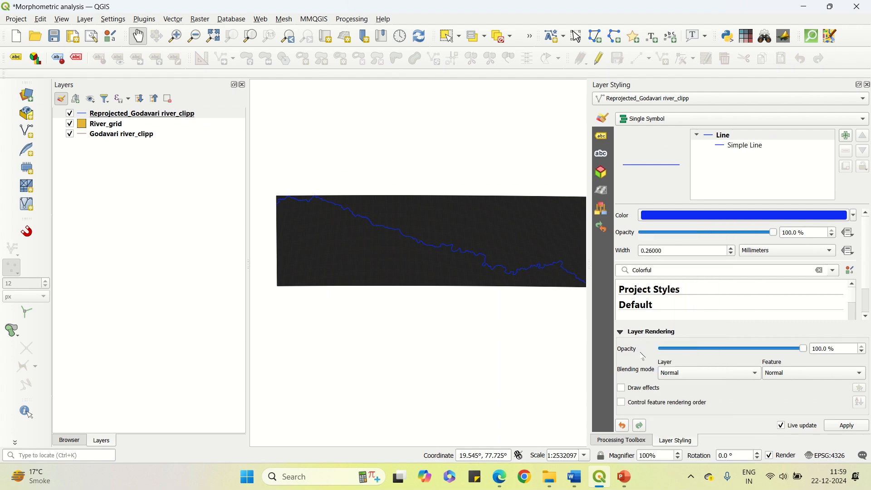
- Move the Attributes Toolbar from the vertical toolbar column to the toolbar row above the map
scroll(278, 216, up, 3)
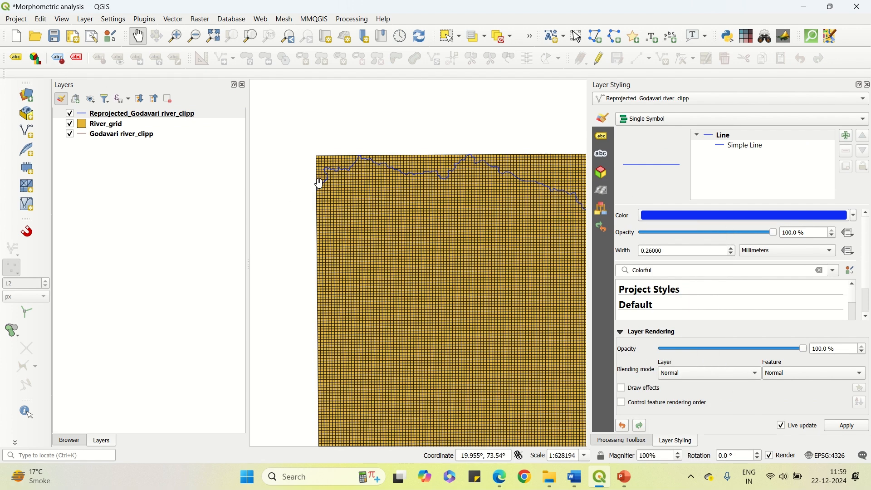
scroll(325, 145, up, 2)
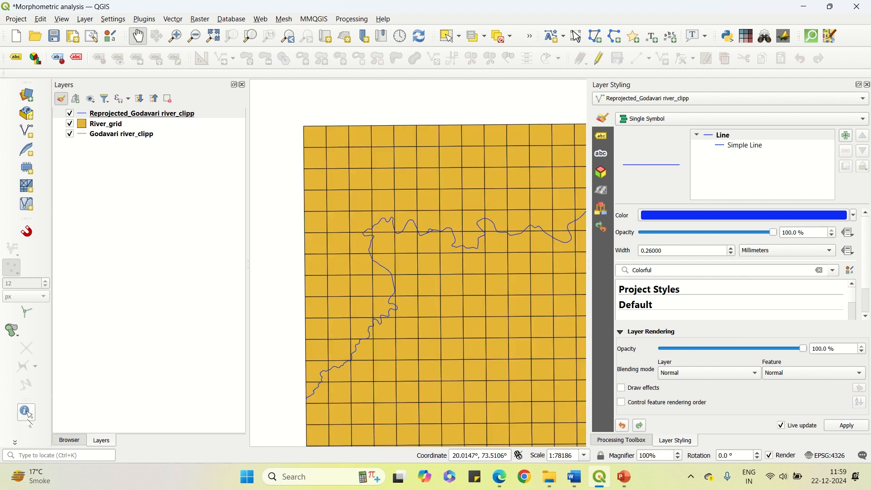
drag(27, 400, 271, 64)
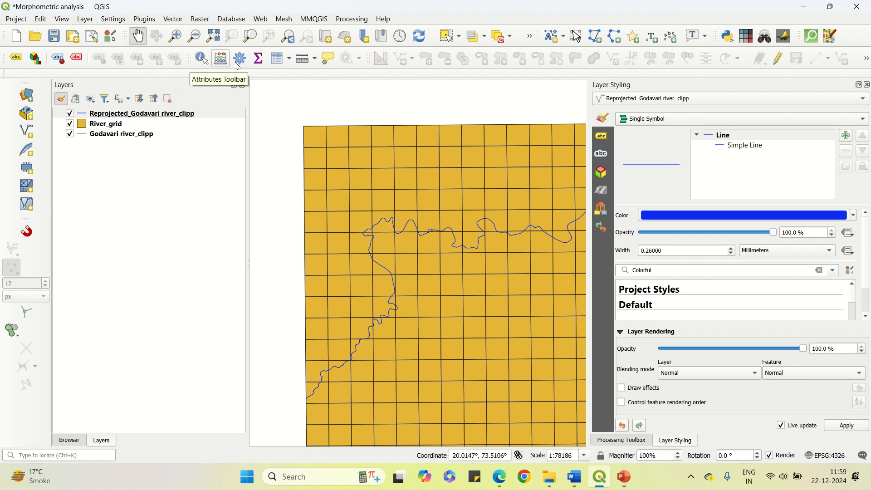
- Measure along the grid line just below the river's starting point to check the cell spacing, and close the measurement
click(306, 61)
scroll(309, 400, up, 2)
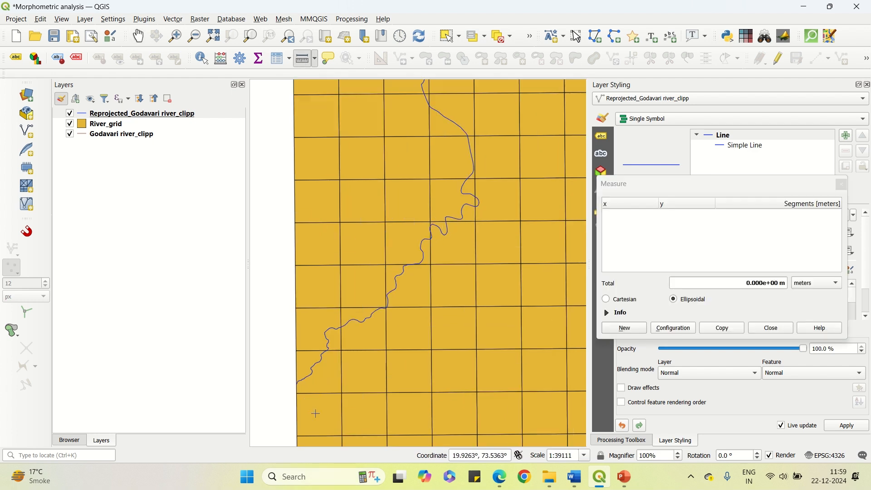
scroll(309, 400, up, 1)
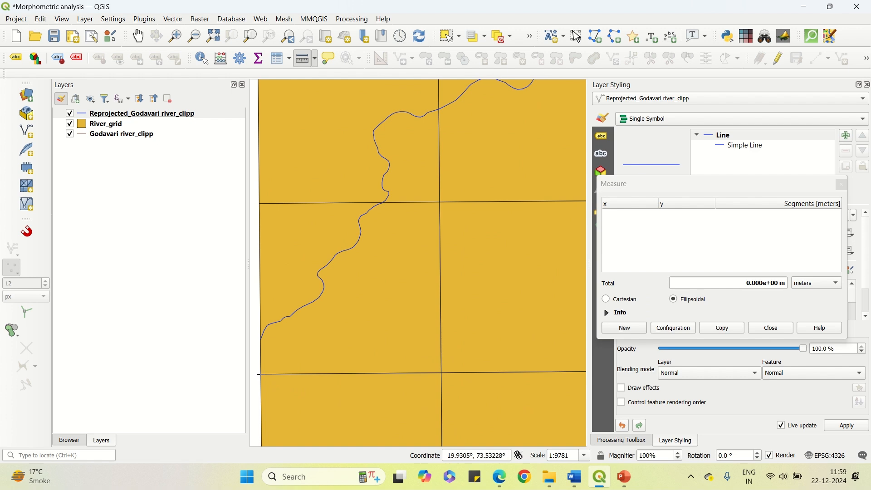
click(261, 374)
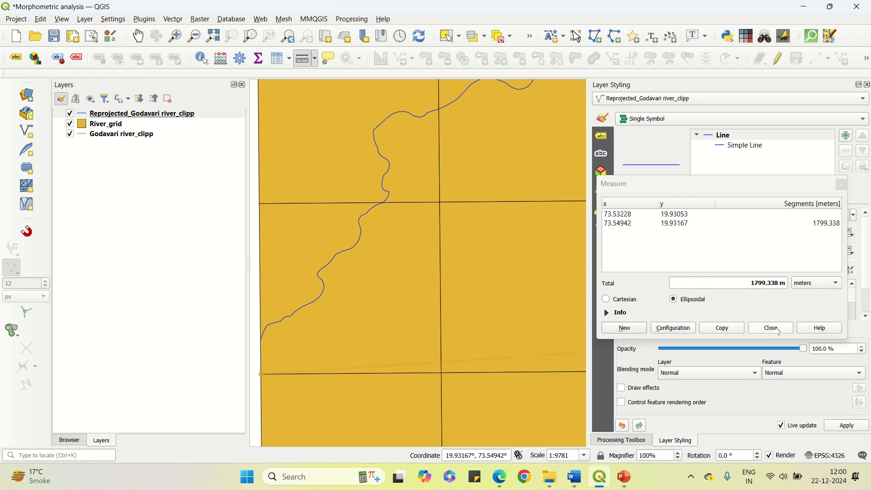
click(772, 328)
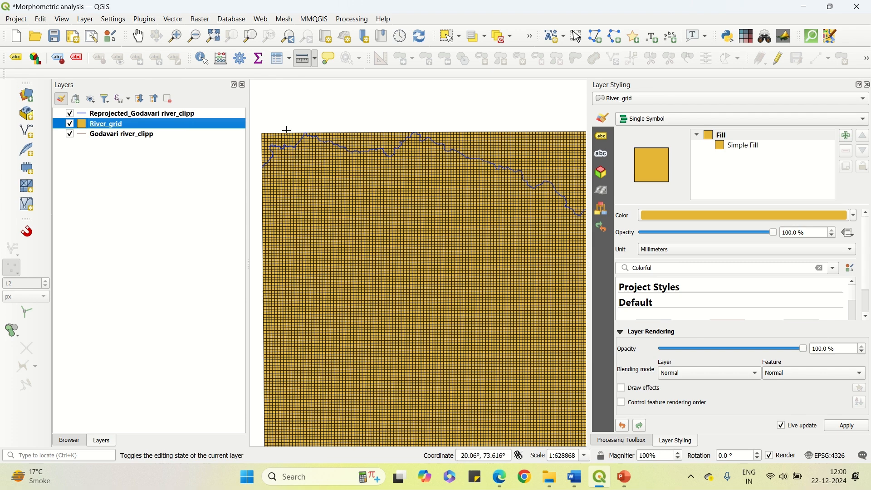
- Examine how the blue Godavari river line crosses the individual River_grid cells along its course
scroll(295, 157, down, 1)
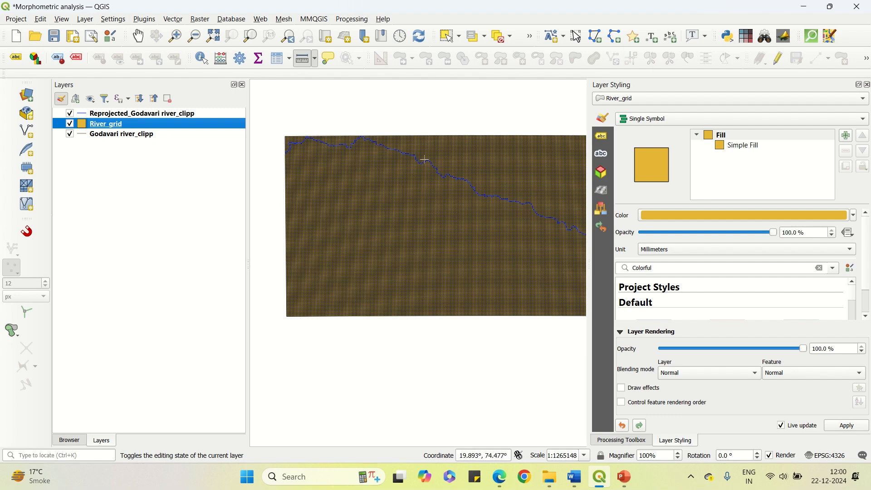
scroll(425, 162, up, 4)
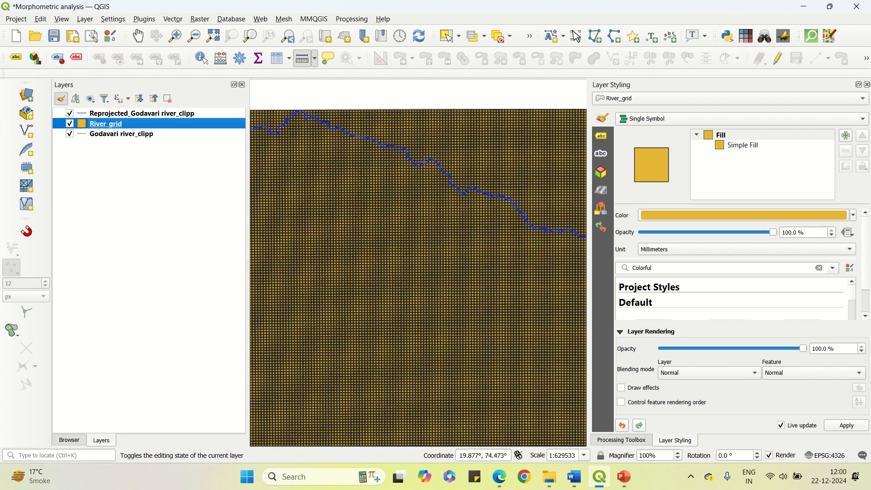
scroll(401, 174, up, 1)
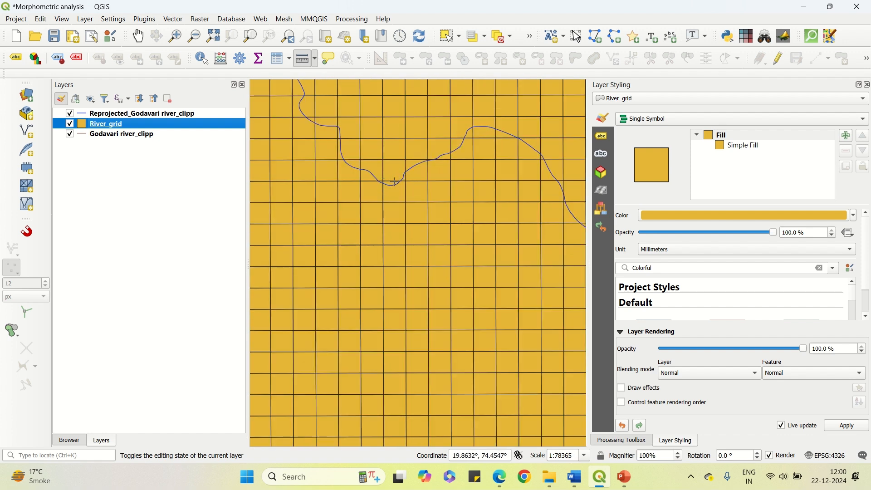
mouse_move(511, 3)
scroll(439, 176, down, 1)
scroll(439, 177, down, 2)
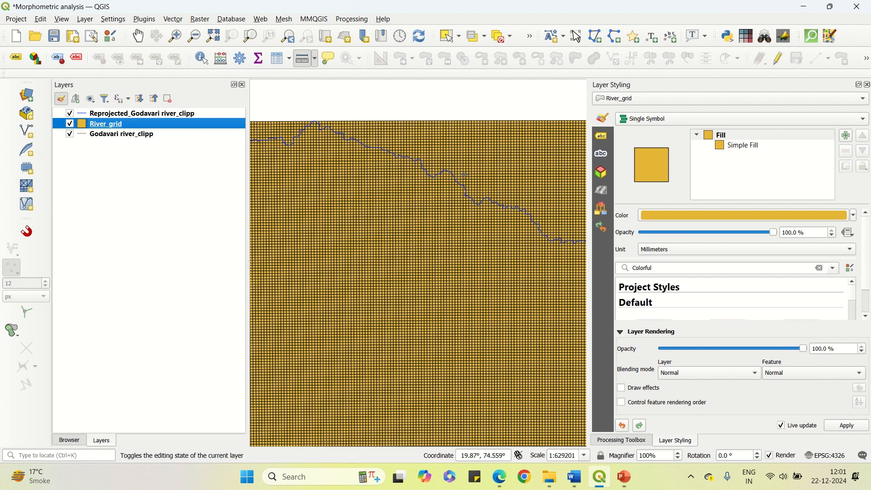
- Search the processing algorithms for "join" and open Join attributes by location
click(71, 455)
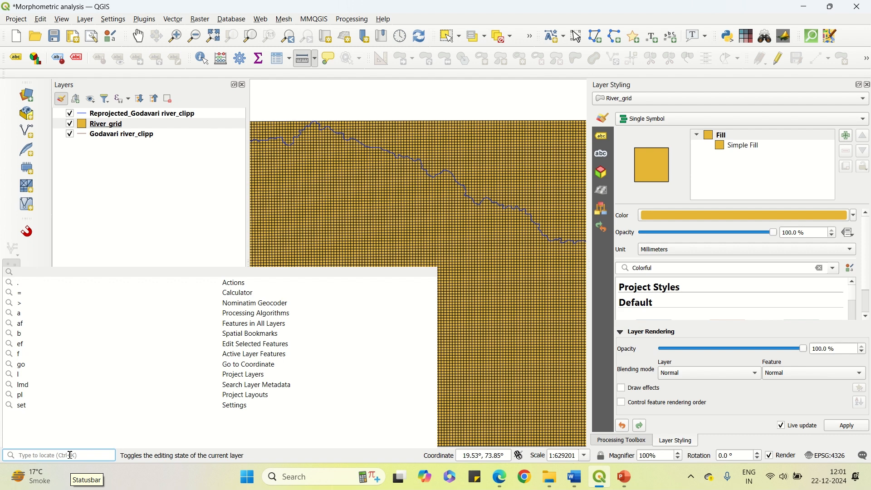
text(join)
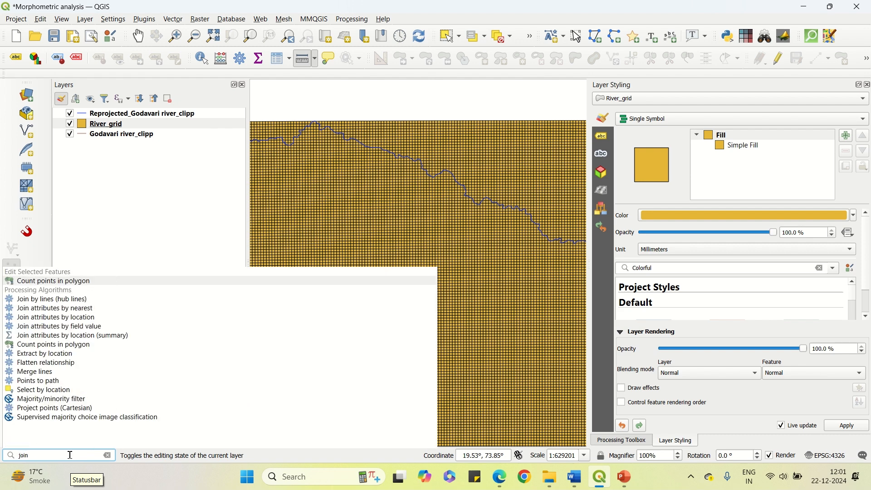
click(100, 318)
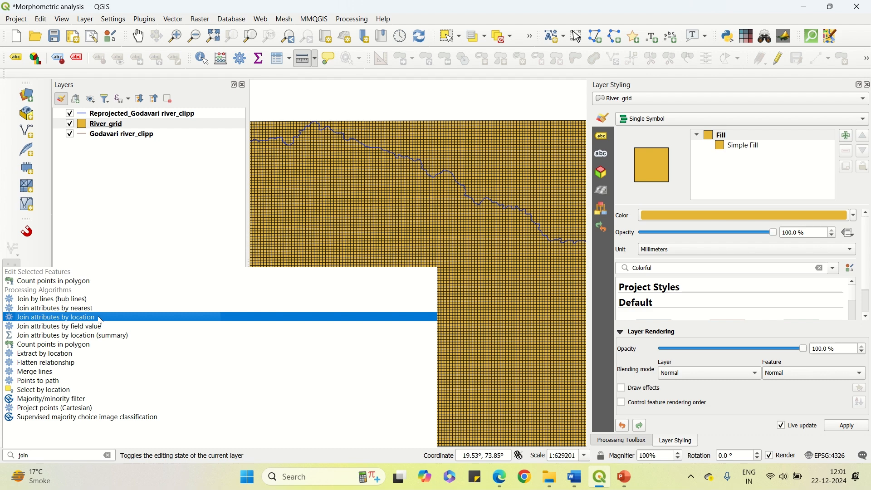
click(101, 319)
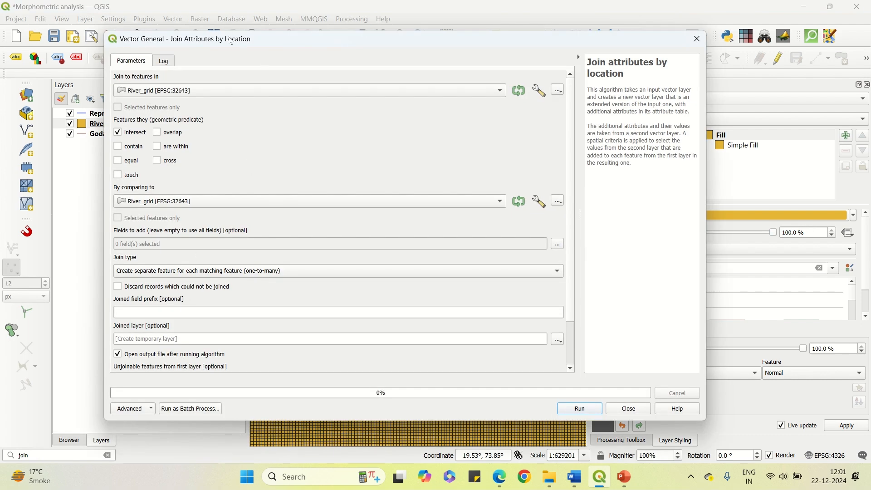
drag(232, 41, 316, 36)
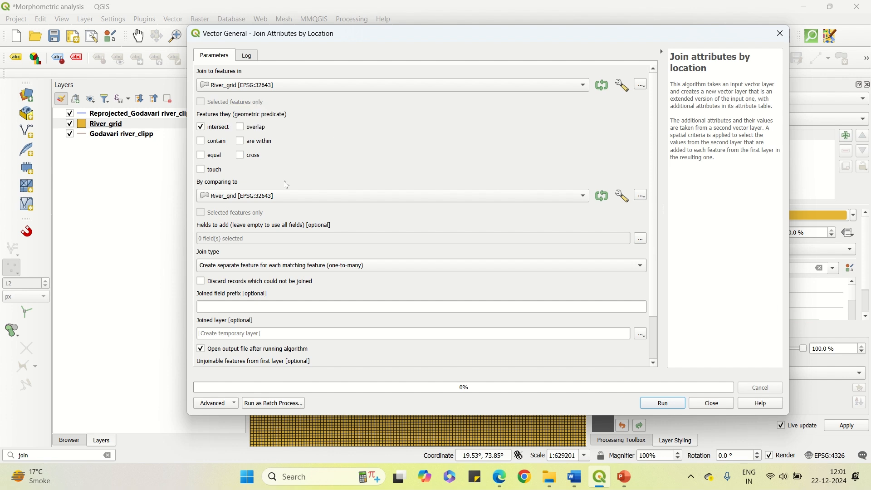
- Compare River_grid with the Reprojected_Godavari river_clipp layer, taking attributes of the first matching feature only (one-to-one)
click(282, 196)
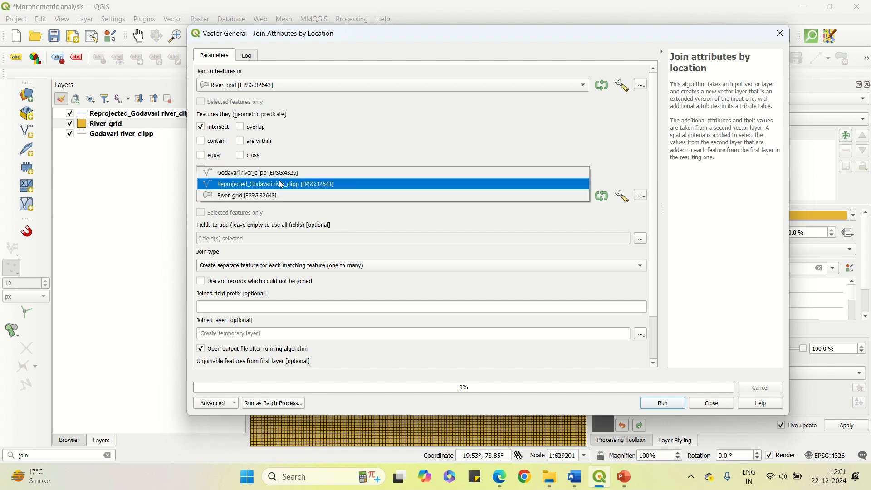
click(281, 185)
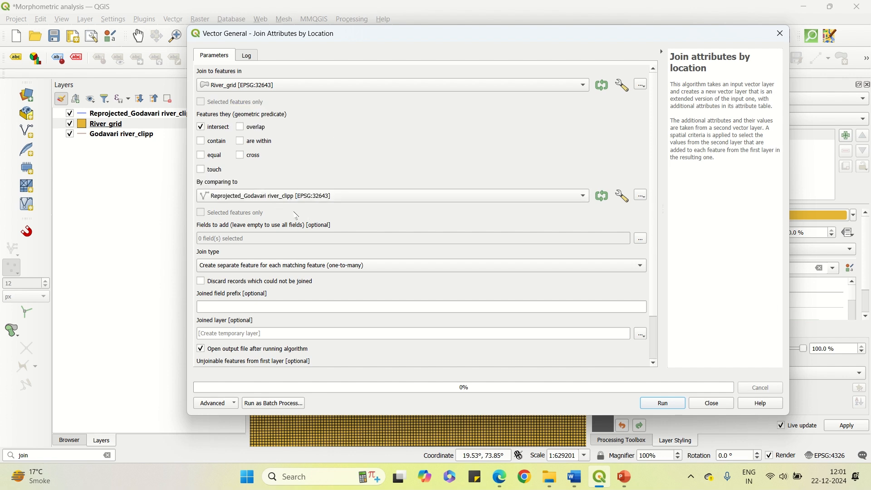
click(332, 269)
click(332, 280)
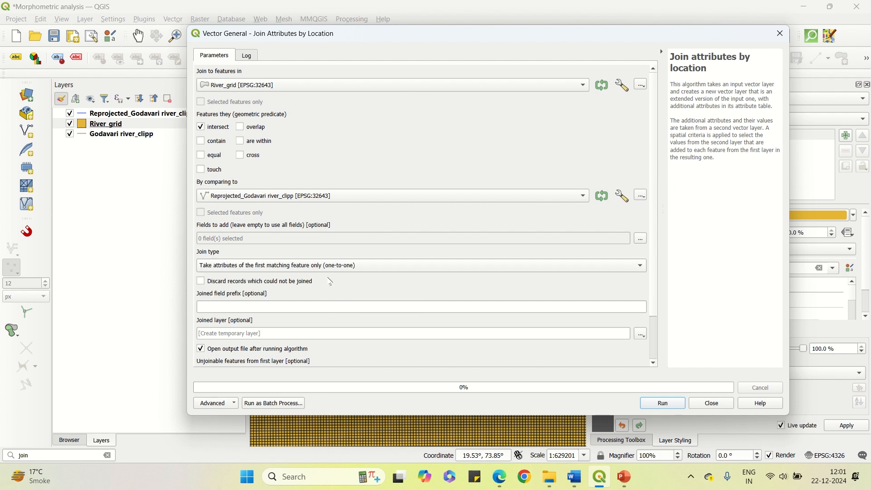
- Review the fields to add without selecting any, and enable discarding records which could not be joined
click(642, 239)
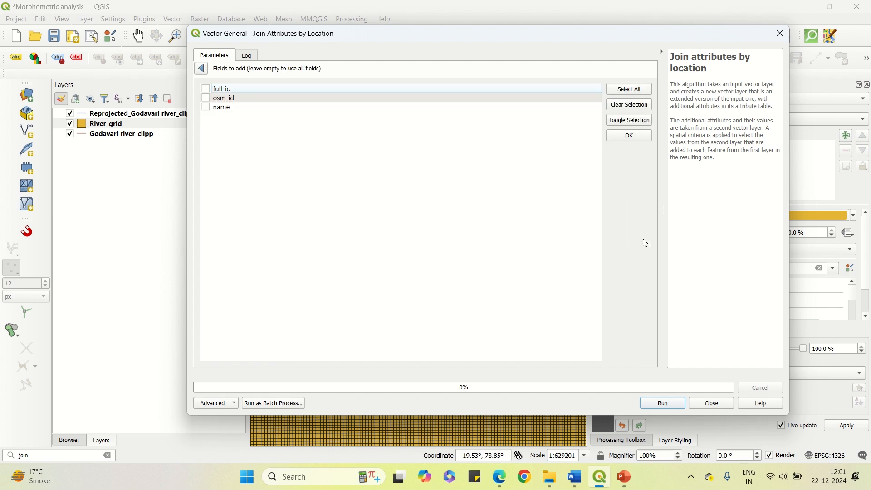
click(203, 68)
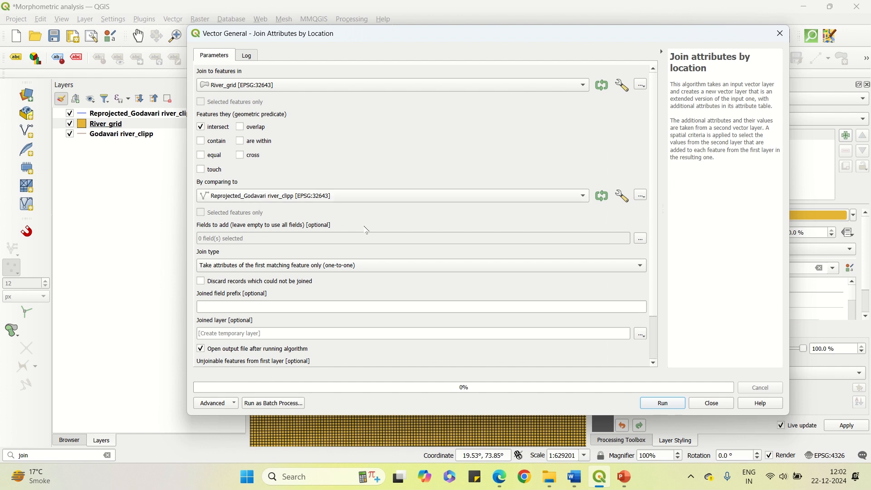
click(641, 239)
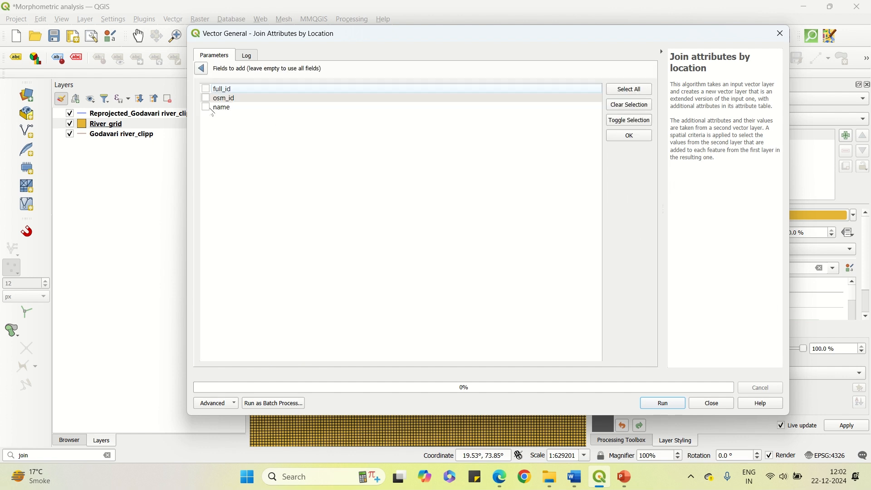
click(204, 71)
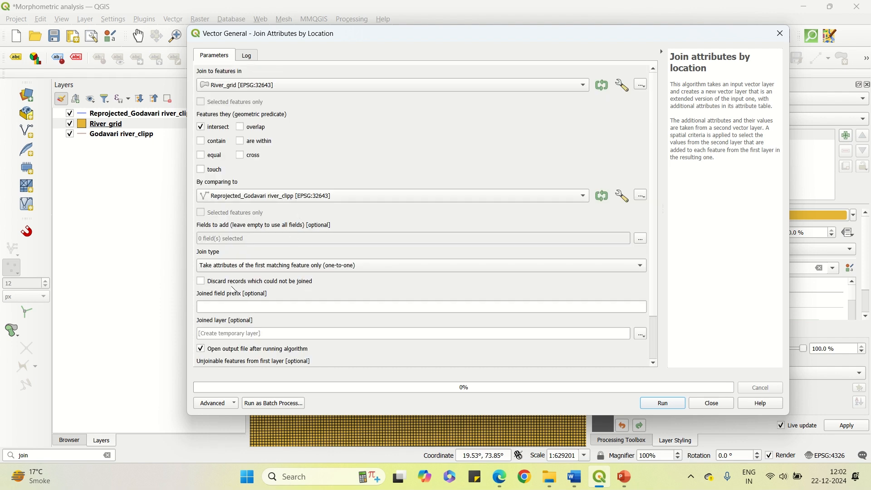
click(201, 281)
- Set the joined layer's output to the shapefile "Joined _grid and river" in the SL index calculation folder and run the join
scroll(657, 272, down, 2)
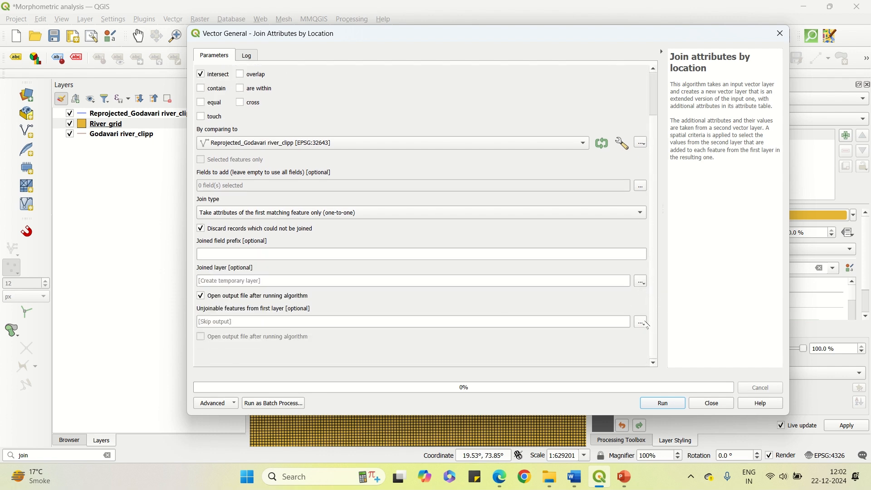
click(641, 282)
click(675, 321)
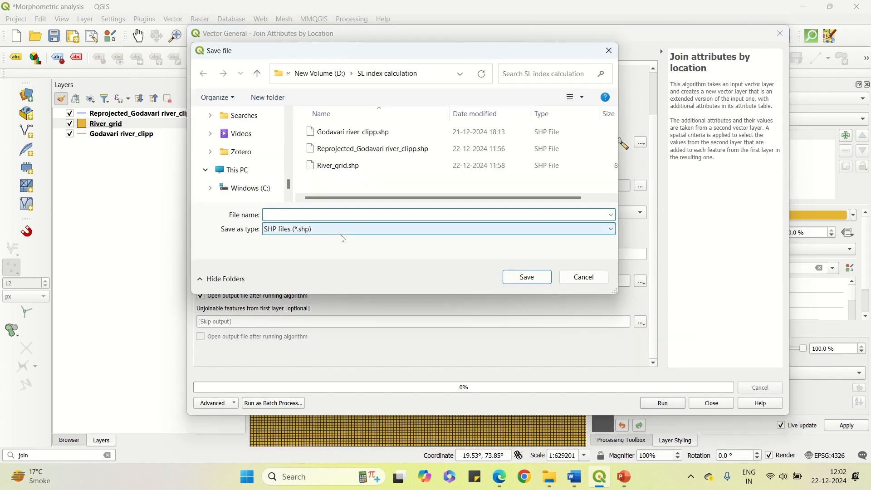
text(Joined _grid and river)
click(527, 277)
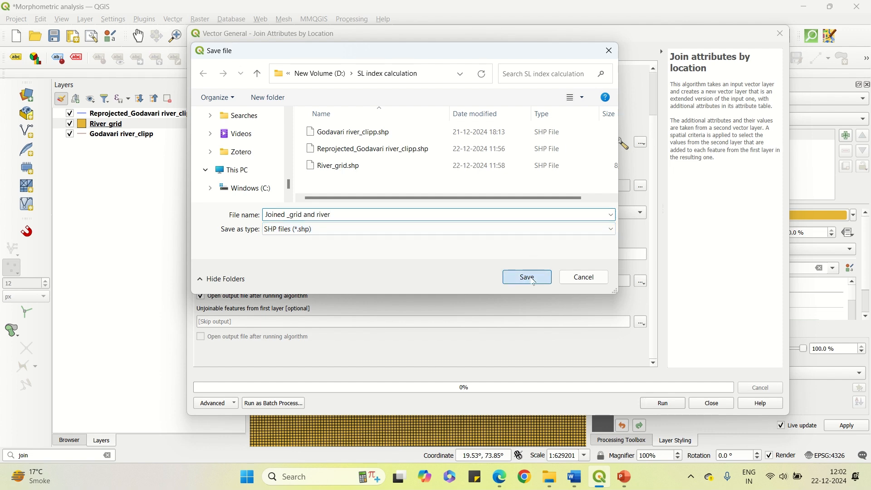
click(665, 404)
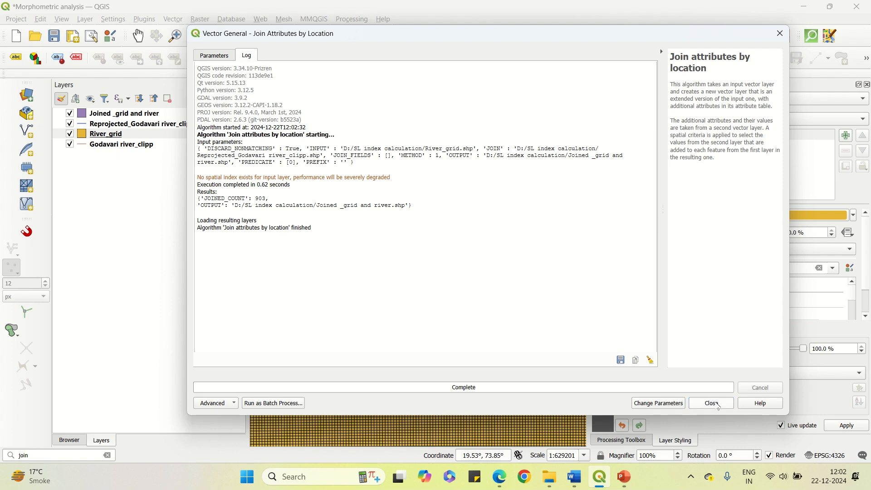
click(715, 404)
- Inspect the joined cells along the river and hide the River_grid layer
scroll(440, 226, up, 2)
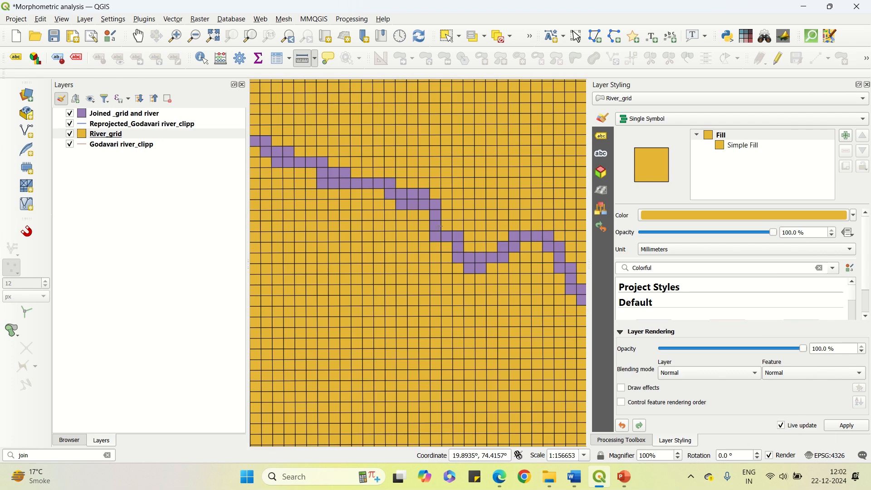
scroll(514, 235, down, 3)
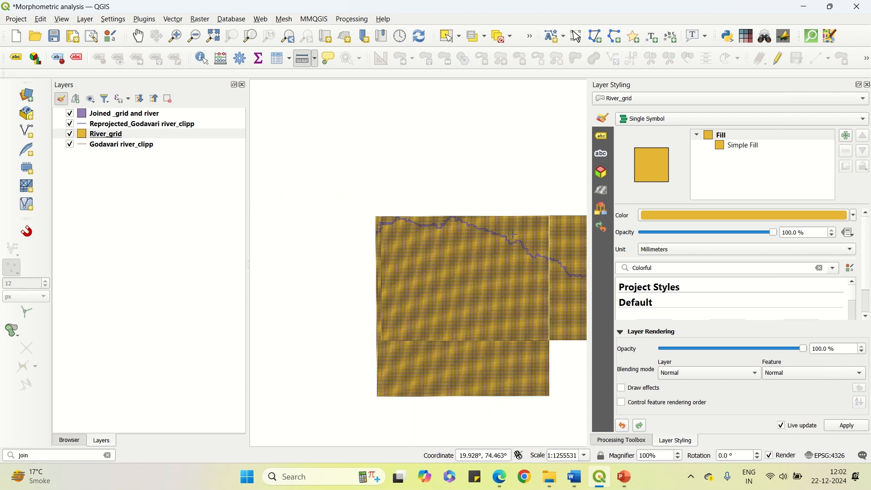
scroll(406, 224, up, 1)
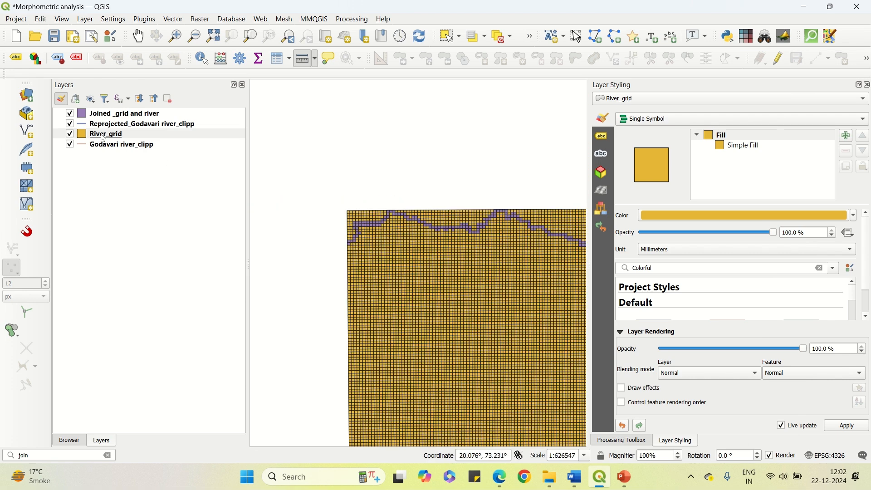
click(102, 135)
right_click(113, 133)
click(114, 136)
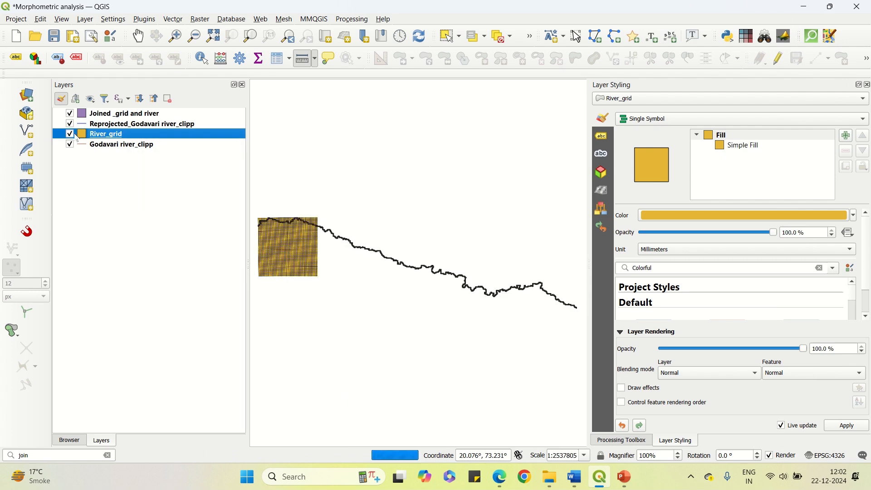
click(70, 134)
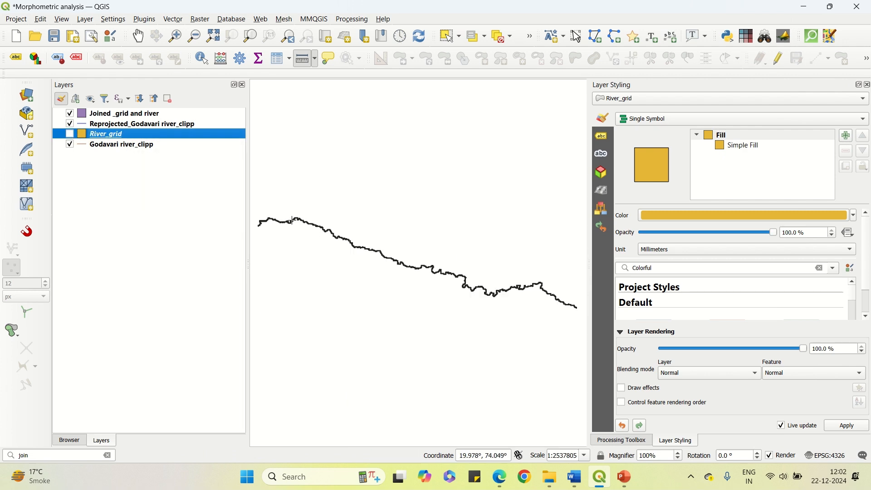
- Move the Reprojected_Godavari river_clipp layer to the top of the layer order, above Joined _grid and river
scroll(479, 257, up, 2)
scroll(326, 225, up, 2)
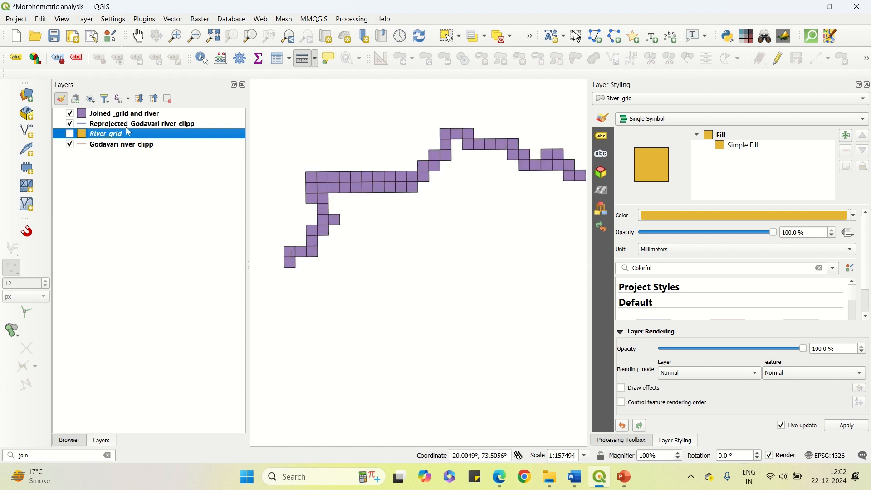
click(132, 127)
right_click(142, 125)
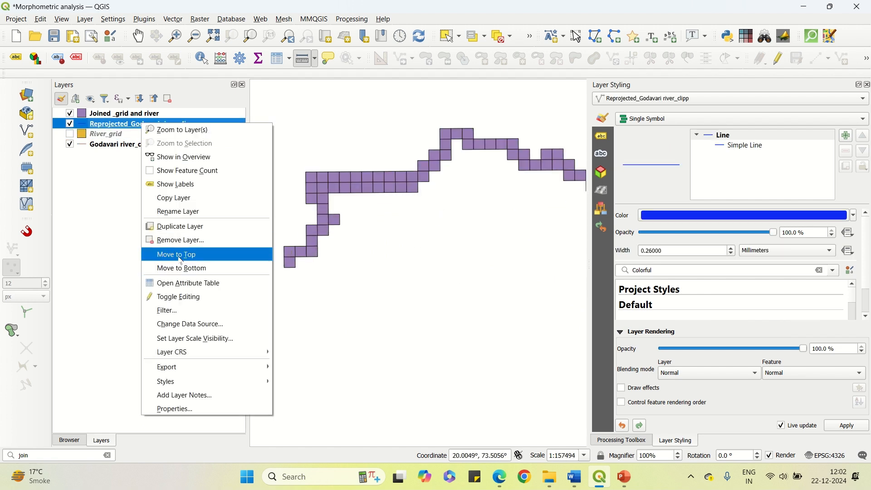
click(183, 256)
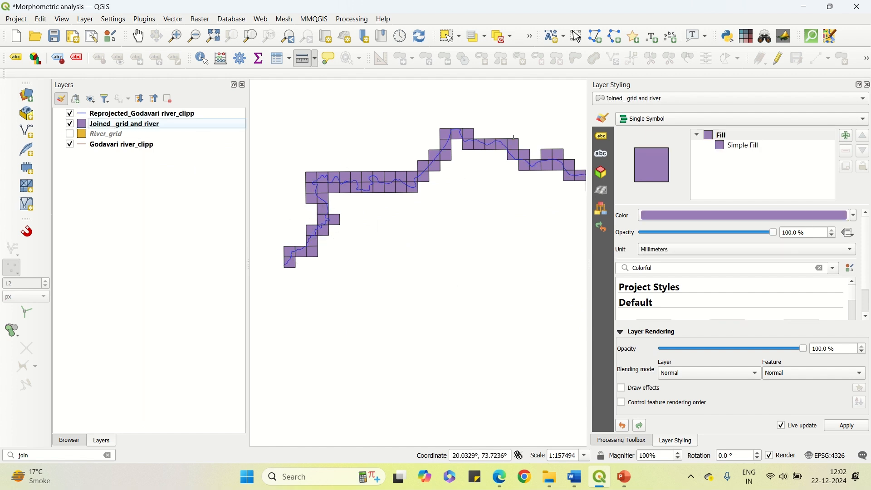
click(364, 24)
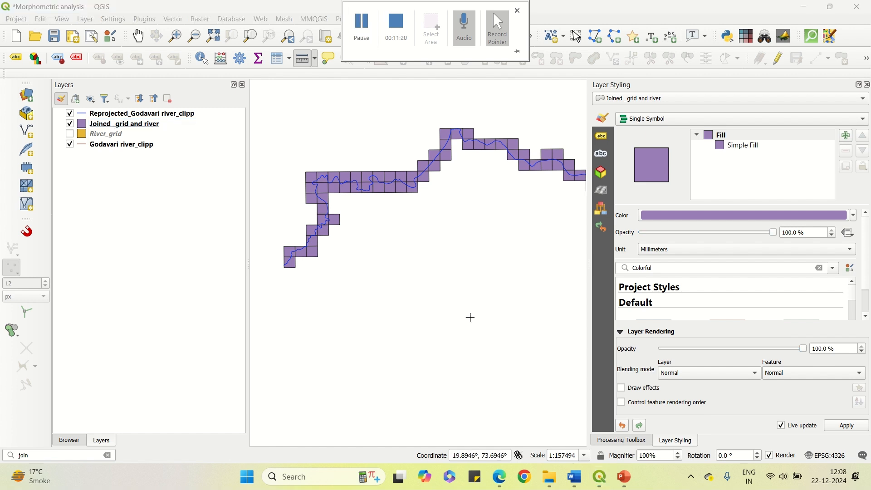
- Select the Reprojected_Godavari river_clipp segment in the grid cell at the river's starting point to check its extent
scroll(295, 268, up, 2)
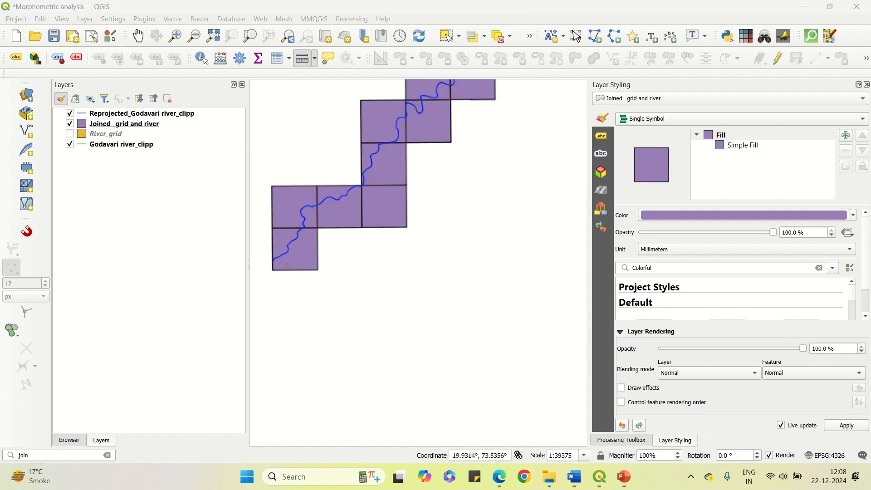
click(132, 114)
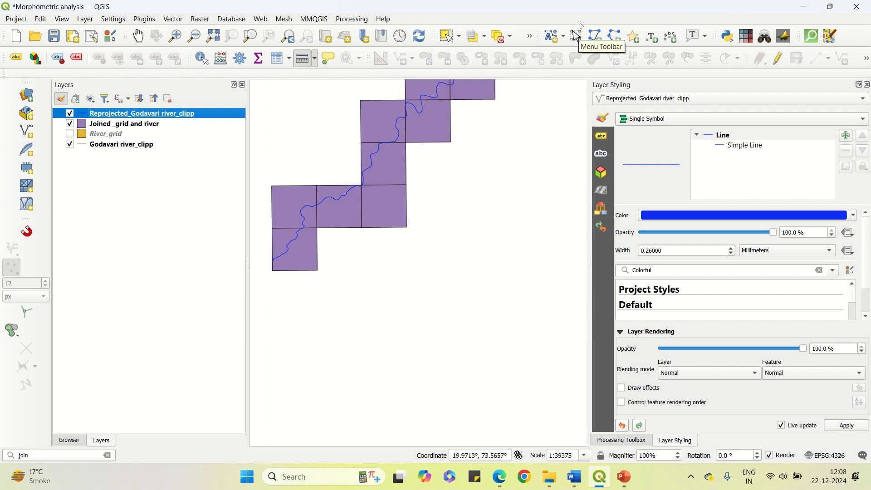
right_click(581, 26)
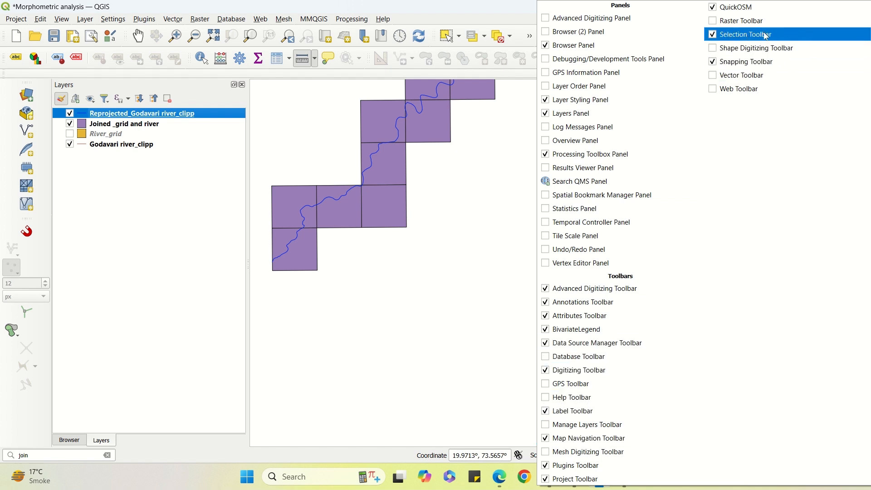
click(467, 13)
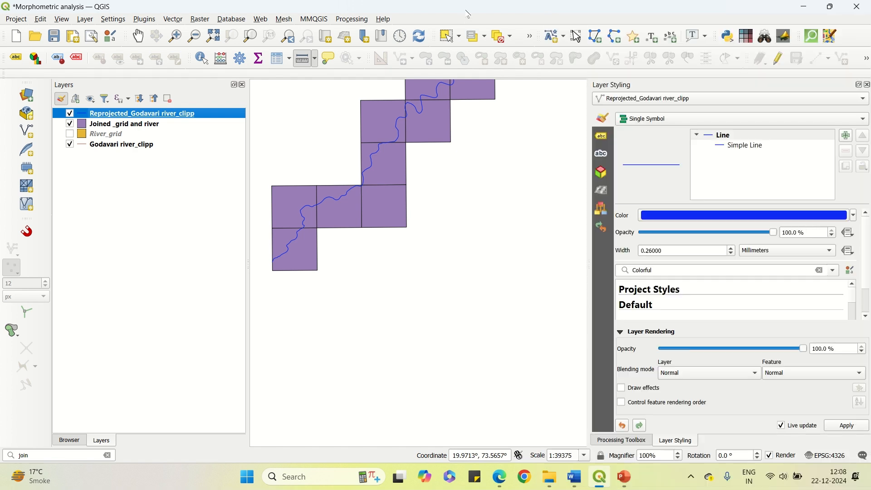
click(450, 36)
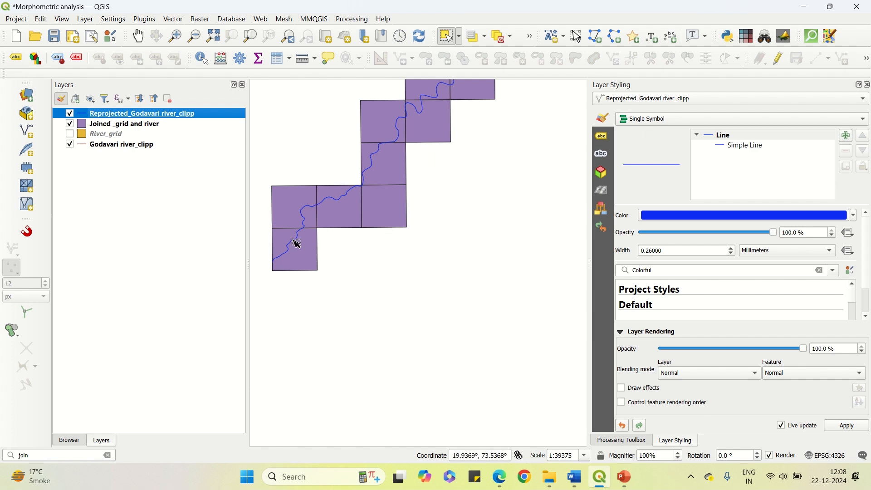
click(284, 261)
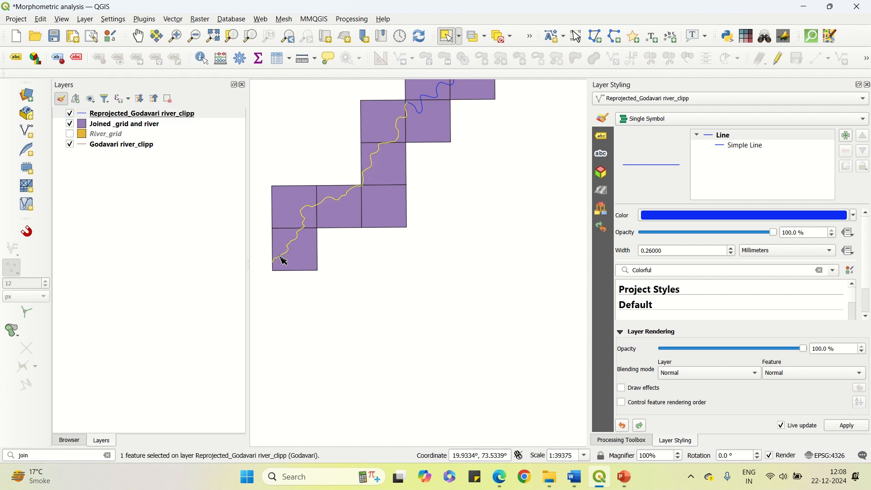
- Select the river segment running through the horizontal double row of grid cells to check its extent
scroll(313, 266, up, 1)
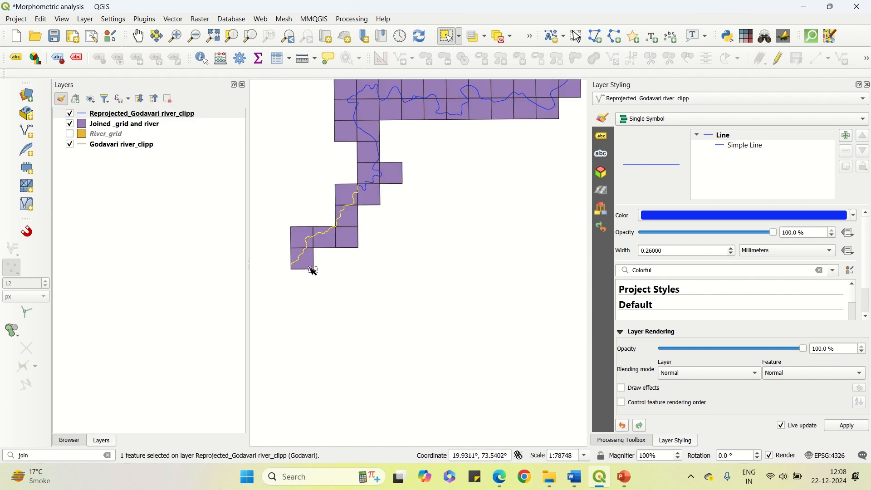
scroll(375, 179, up, 1)
scroll(365, 222, down, 2)
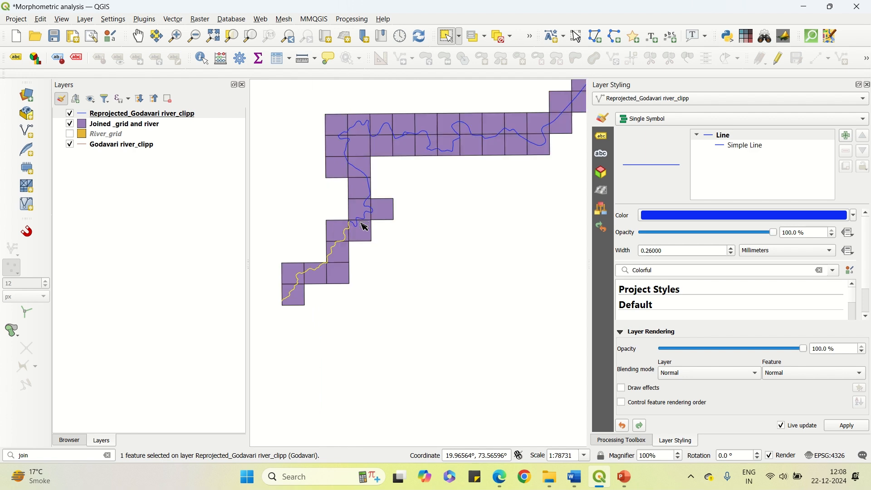
scroll(369, 195, down, 1)
scroll(398, 171, up, 1)
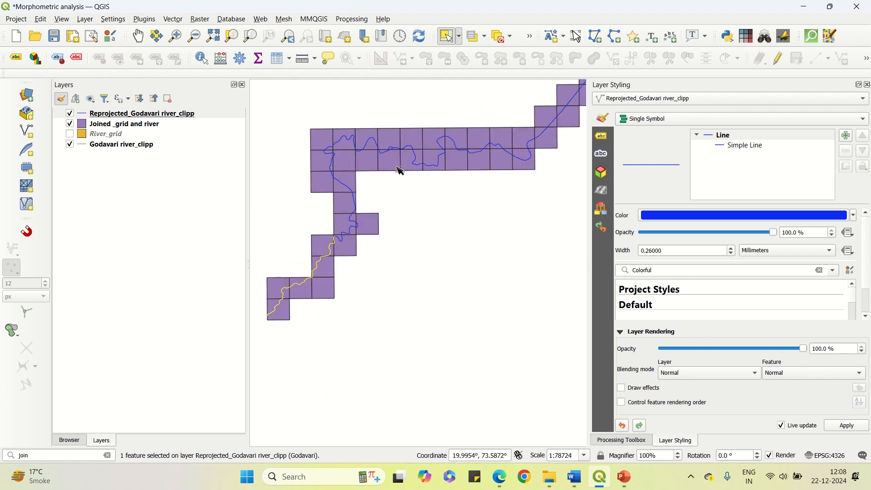
click(409, 154)
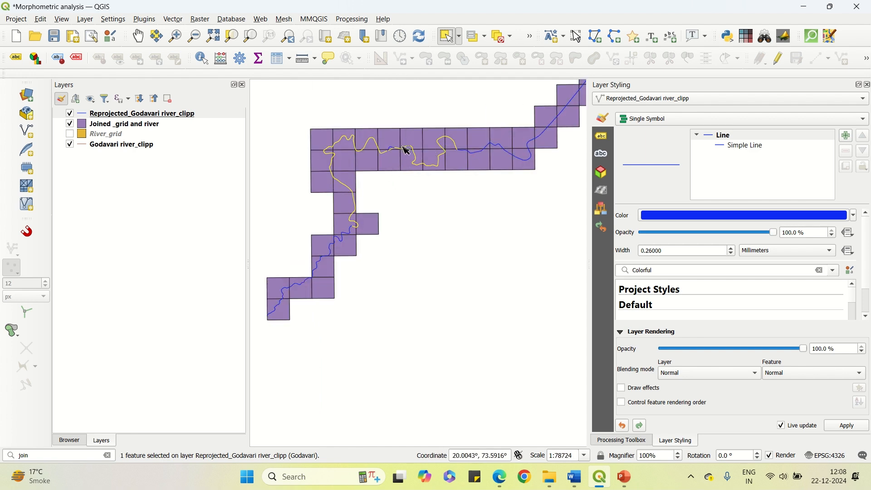
- Delete the short looping side-channel segment in the horizontal double row of grid cells from Reprojected_Godavari river_clipp and save the layer edits
scroll(402, 151, up, 2)
scroll(388, 146, up, 1)
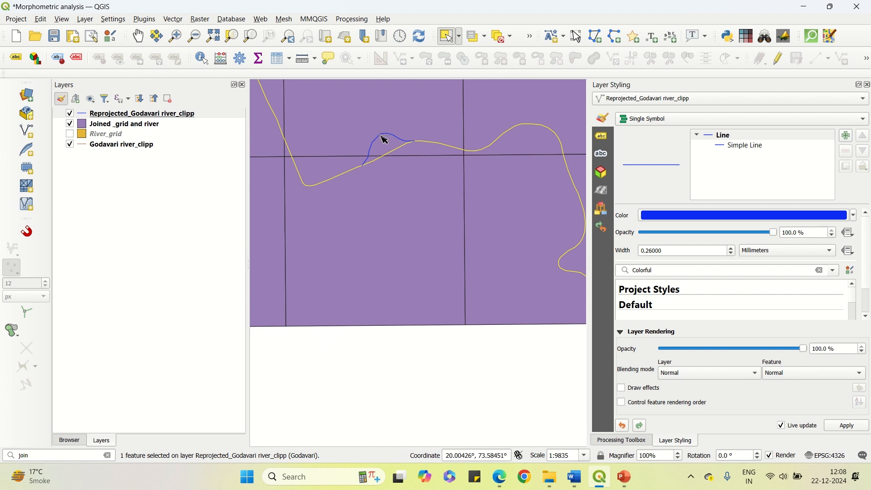
click(384, 140)
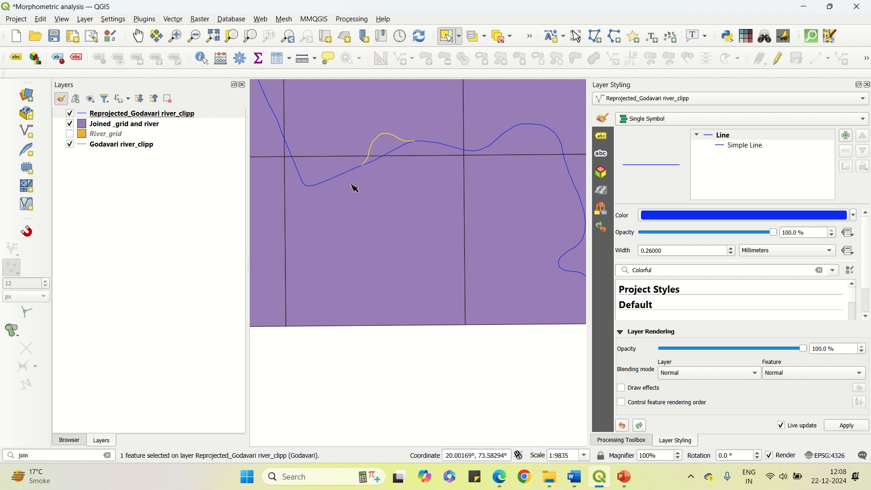
scroll(312, 189, down, 2)
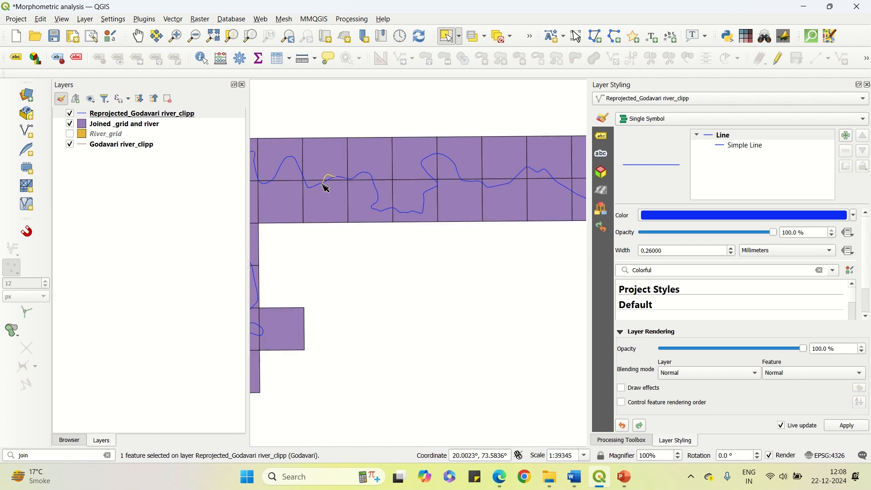
scroll(322, 186, down, 1)
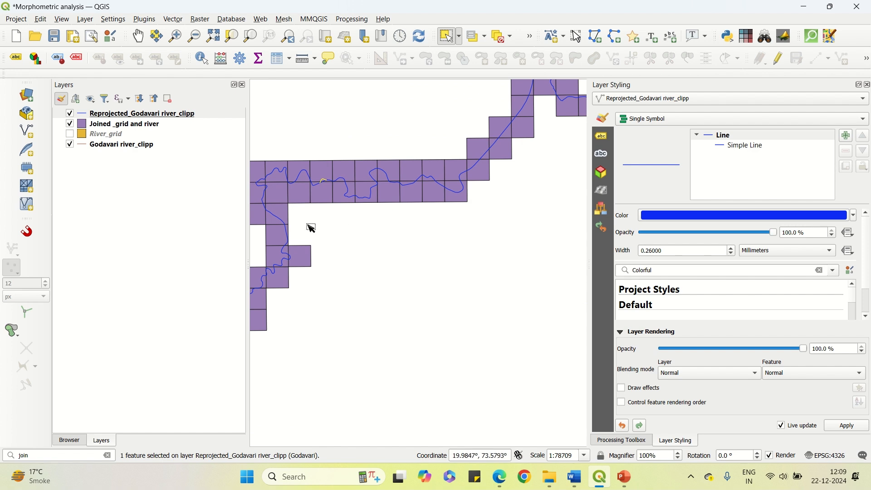
scroll(282, 243, up, 1)
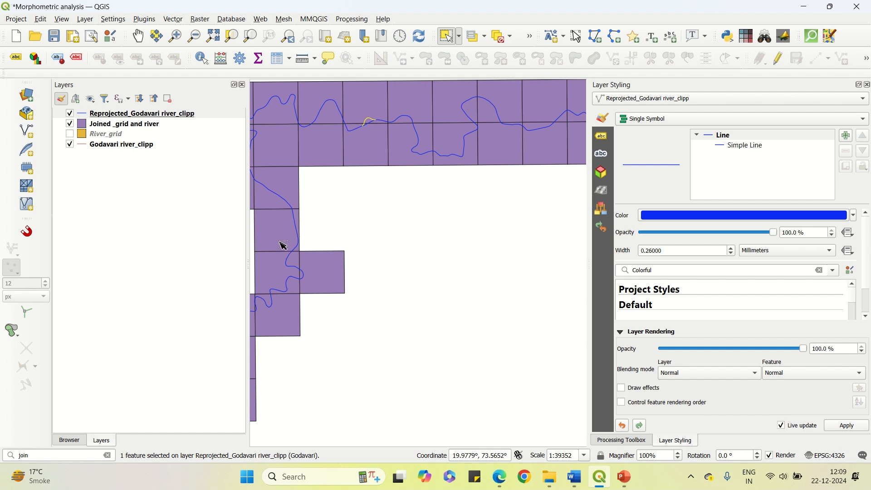
scroll(365, 114, up, 2)
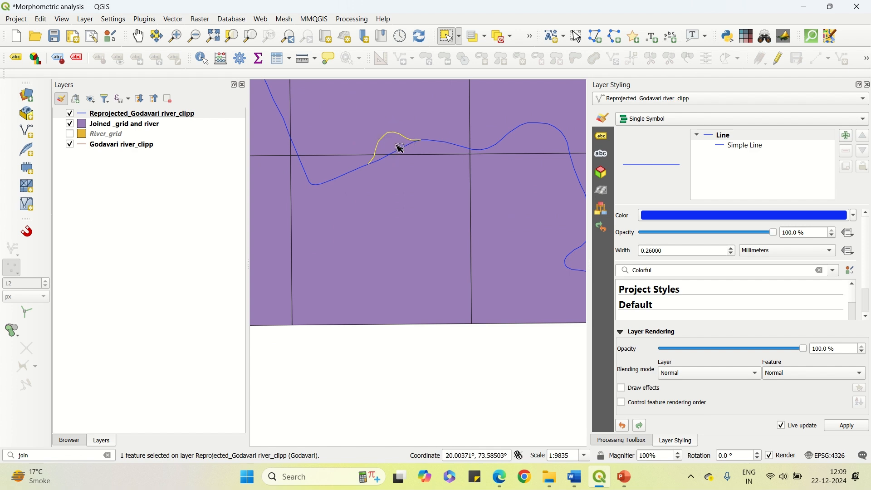
click(172, 117)
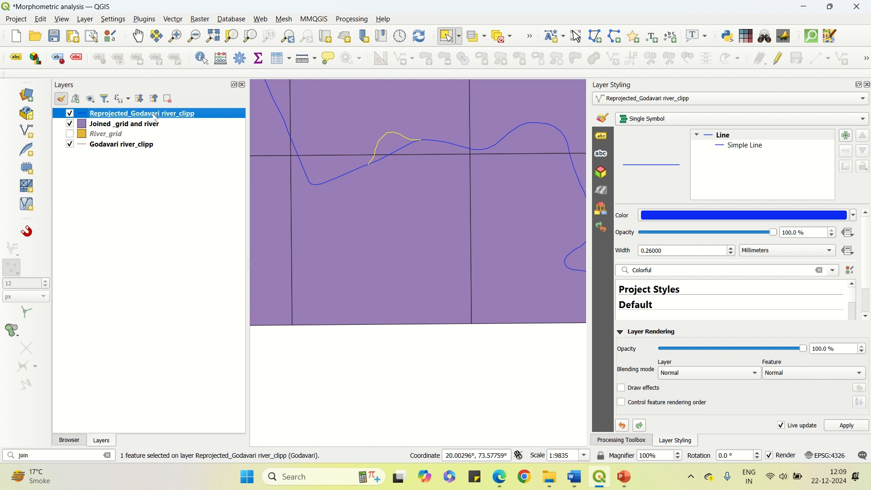
click(780, 59)
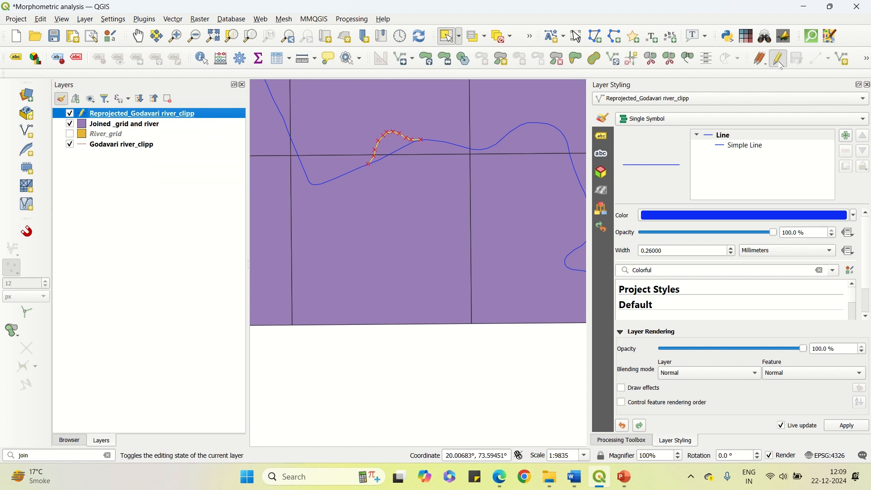
click(868, 59)
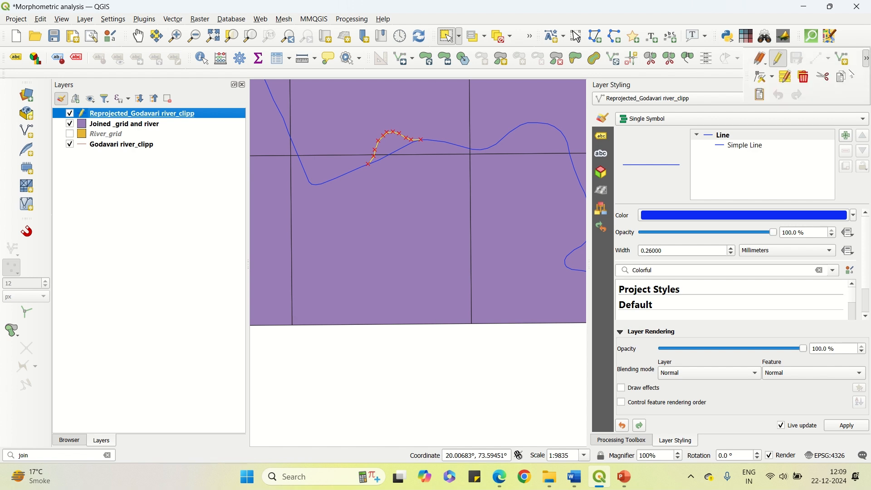
click(807, 79)
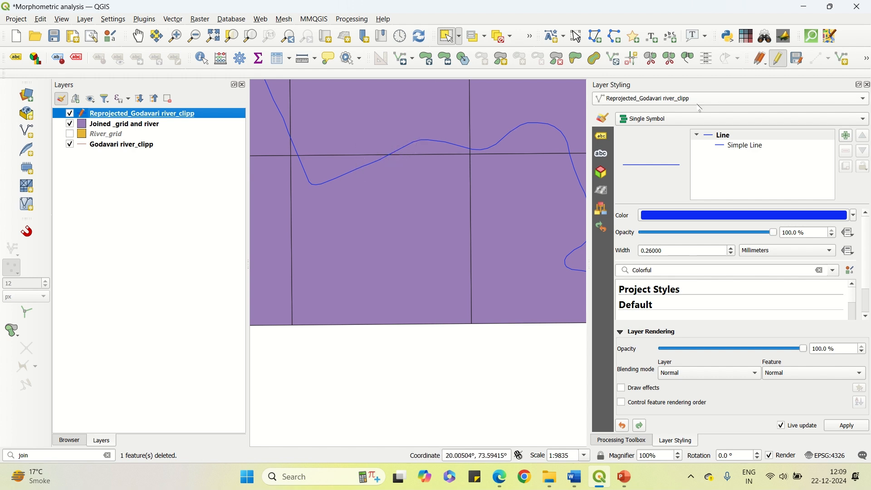
click(798, 59)
click(778, 58)
- Examine the river line along the joined grid cells, from its starting cell to the downstream stretches, for remaining side channels
scroll(367, 188, down, 3)
scroll(320, 165, down, 1)
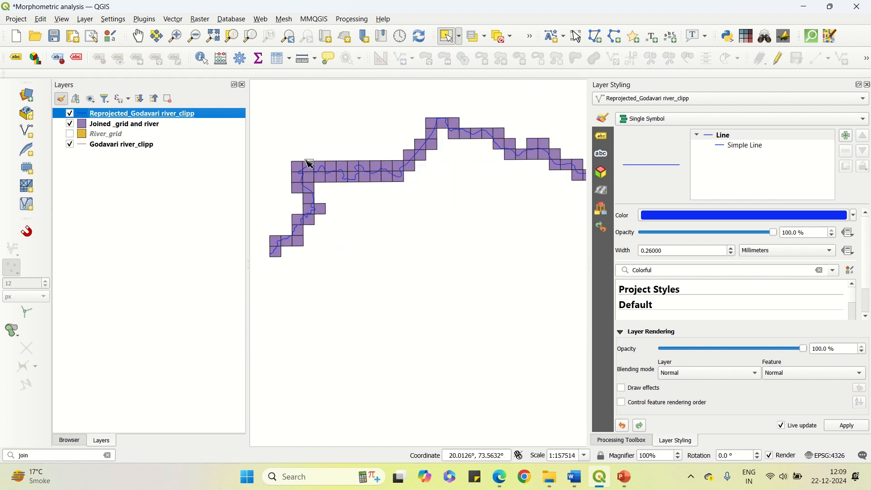
scroll(469, 132, up, 1)
scroll(340, 139, down, 1)
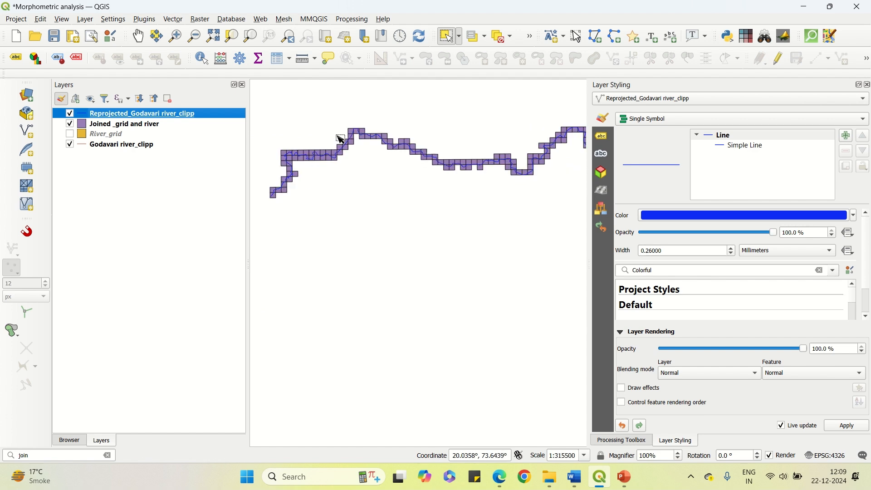
scroll(533, 177, up, 2)
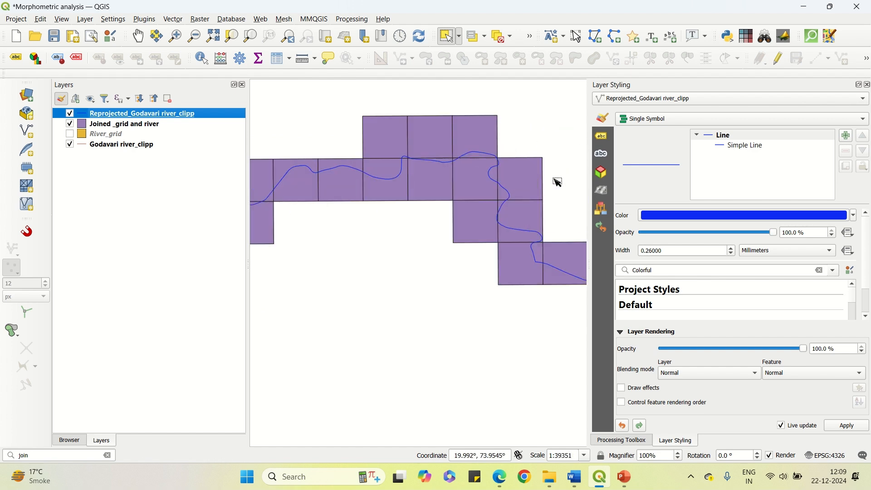
scroll(559, 180, down, 3)
scroll(348, 204, up, 1)
scroll(348, 204, up, 1)
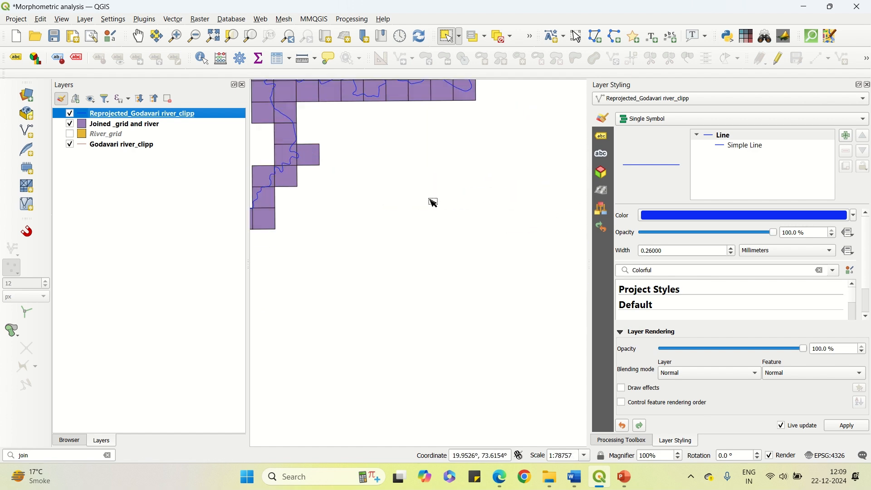
scroll(365, 208, down, 1)
scroll(317, 239, up, 1)
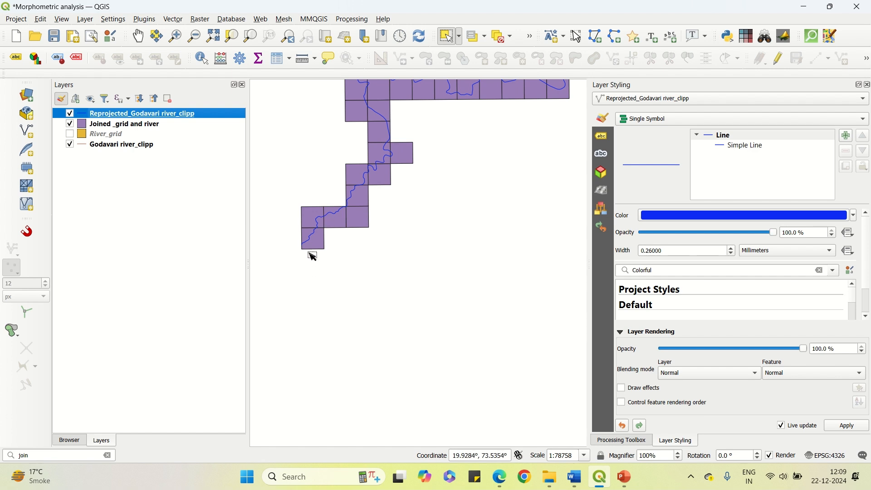
scroll(305, 247, down, 1)
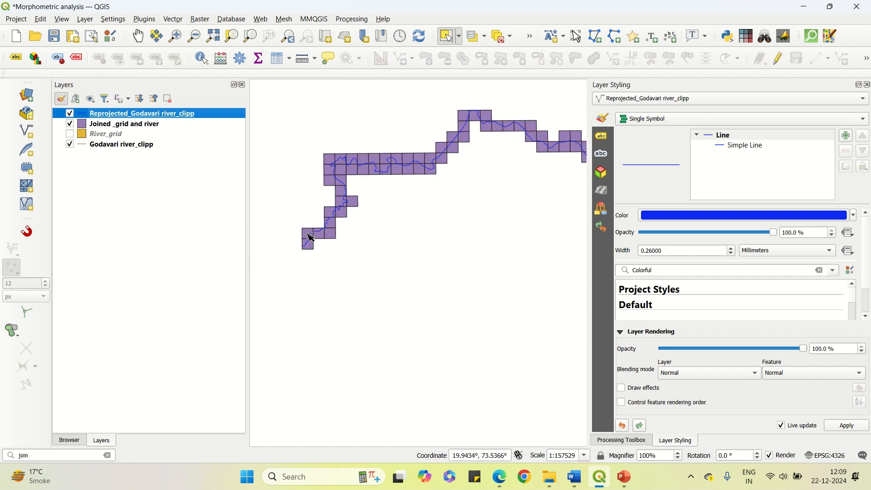
- Dissolve Reprojected_Godavari river_clipp into a single feature, saving the output as Continous river.shp in the SL index calculation folder
click(173, 19)
mouse_move(226, 59)
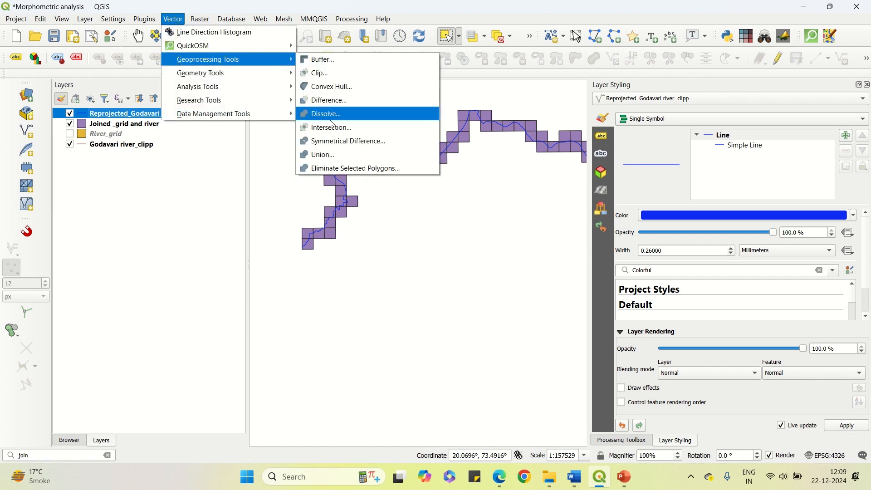
click(340, 119)
drag(354, 39, 325, 39)
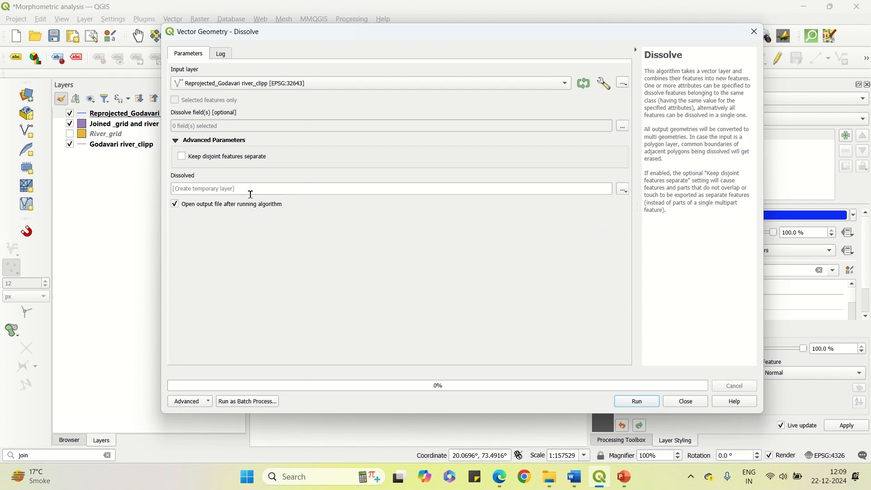
click(626, 190)
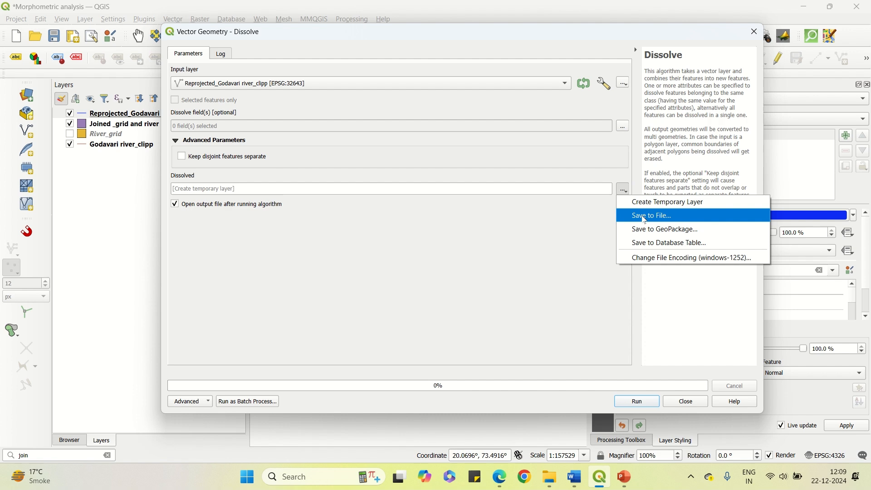
click(651, 218)
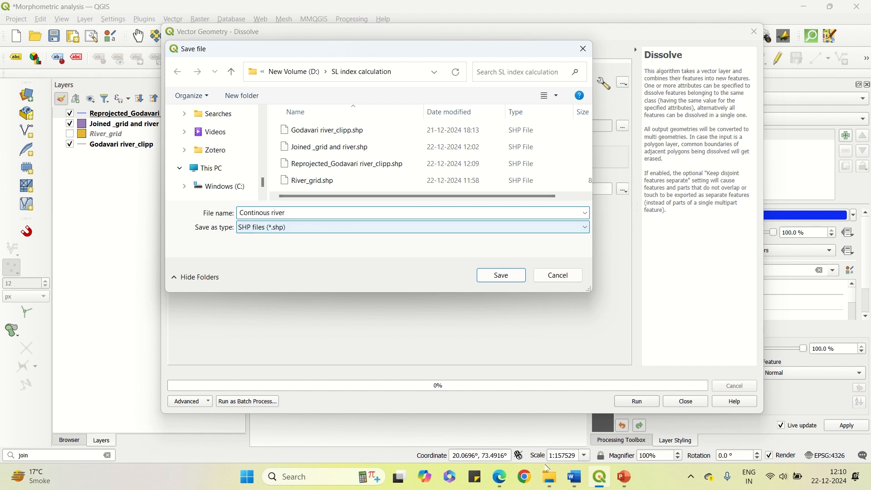
click(514, 275)
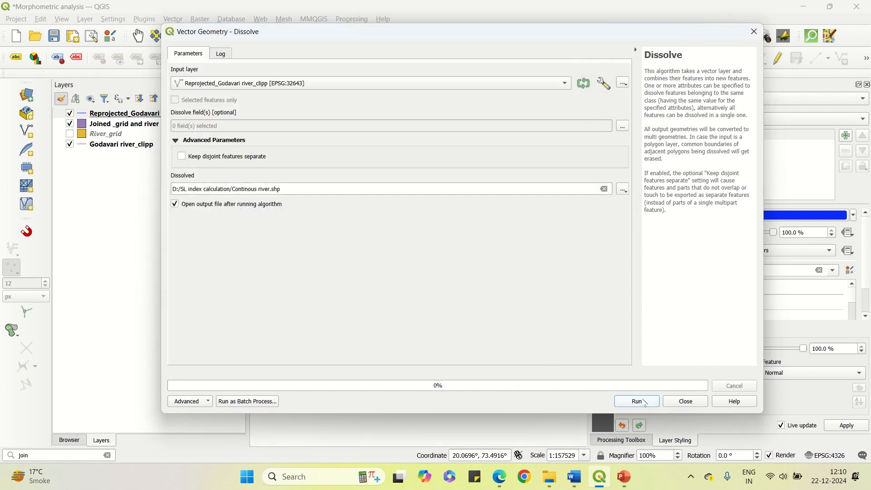
click(644, 403)
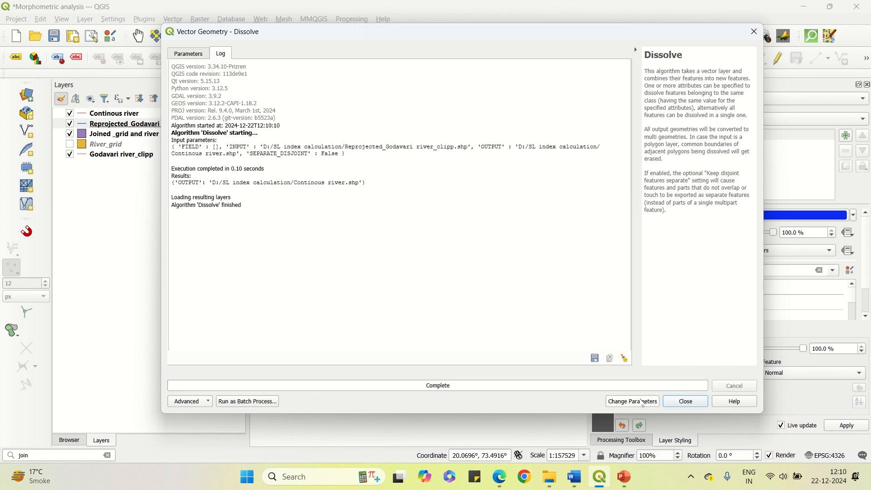
click(686, 404)
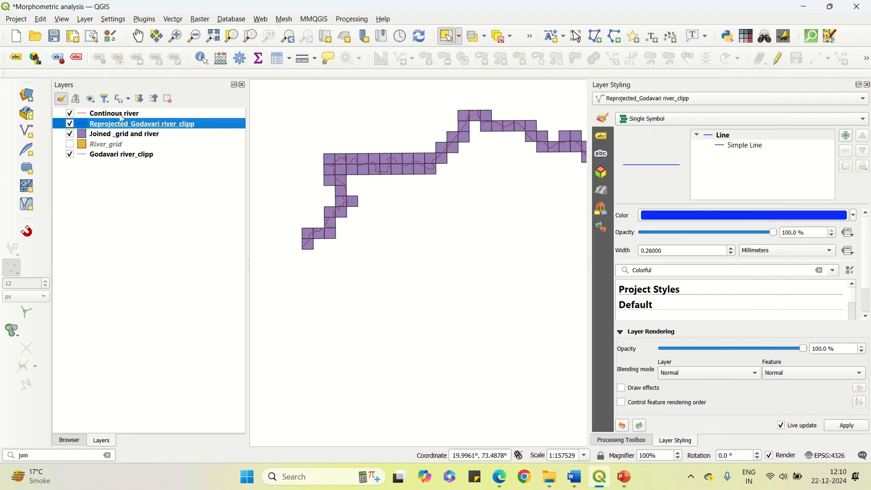
- Select the Continous river feature and check that it runs unbroken through the grid cells from its starting point
click(120, 114)
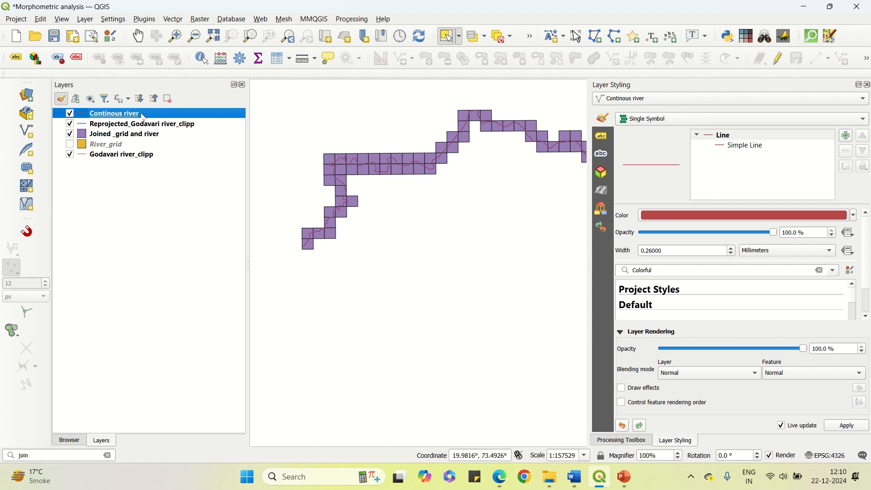
scroll(328, 230, up, 1)
click(330, 232)
scroll(330, 232, down, 1)
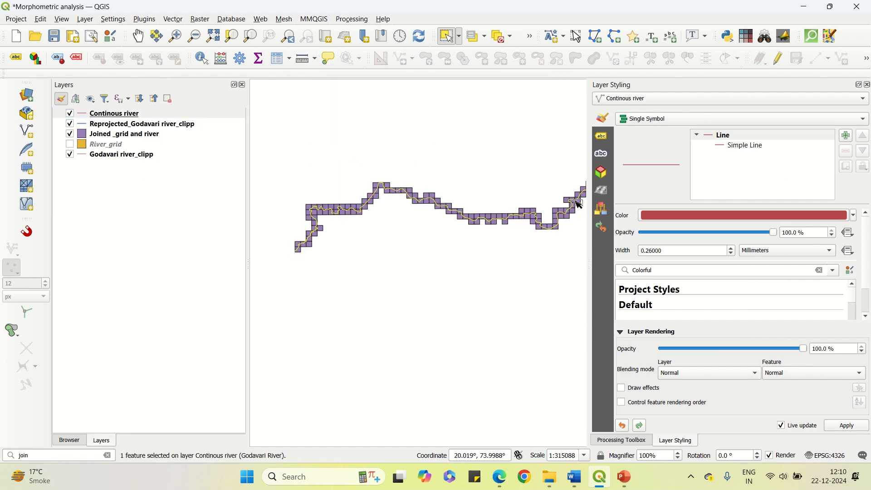
scroll(567, 199, up, 1)
scroll(522, 202, down, 1)
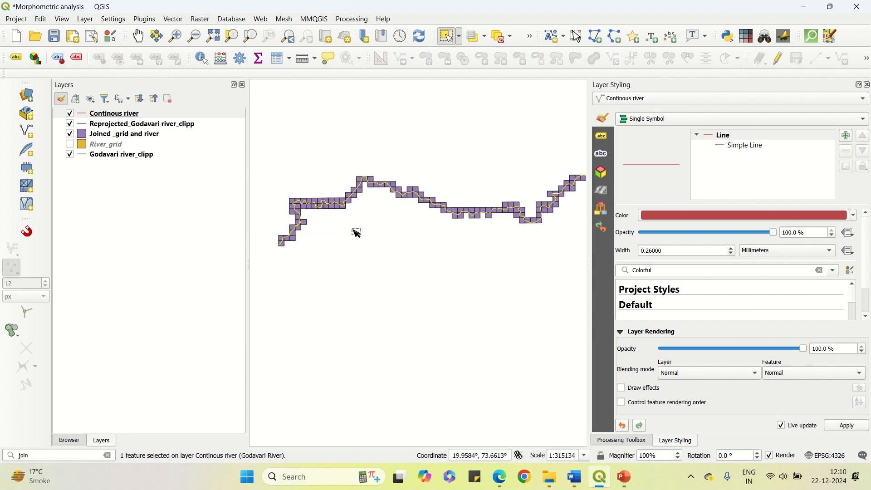
scroll(277, 238, up, 1)
scroll(295, 245, up, 1)
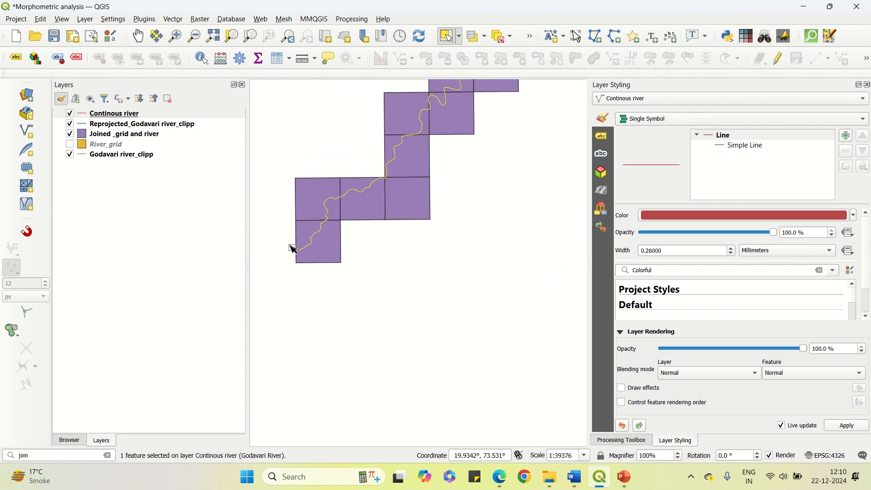
scroll(302, 257, up, 1)
scroll(303, 261, up, 1)
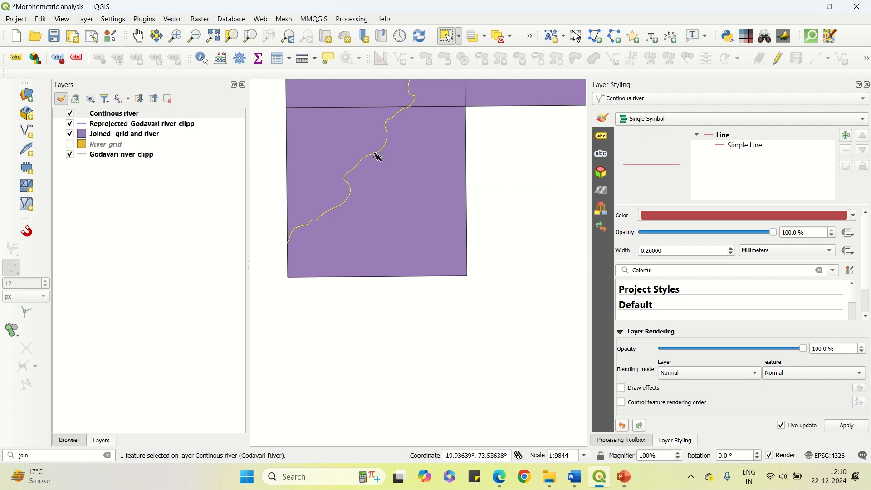
scroll(350, 285, down, 1)
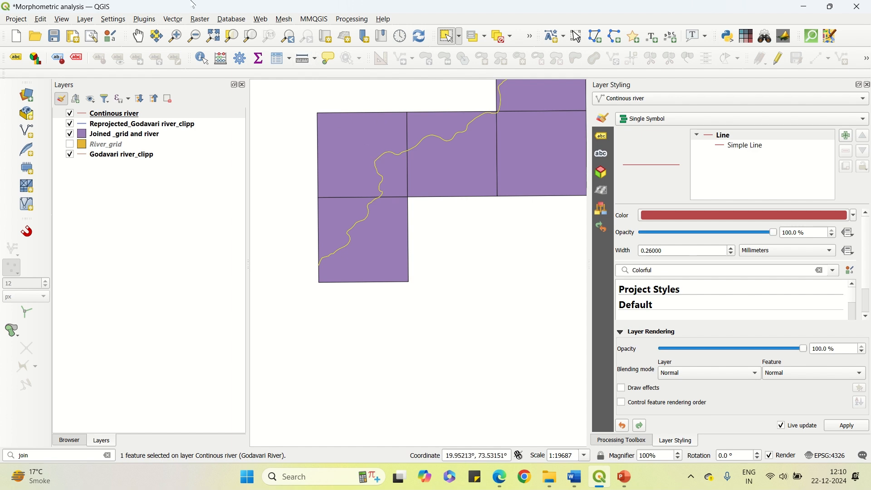
- Set up a vector Intersection with Continous river as the input layer and Joined _grid and river as the overlay layer
click(174, 20)
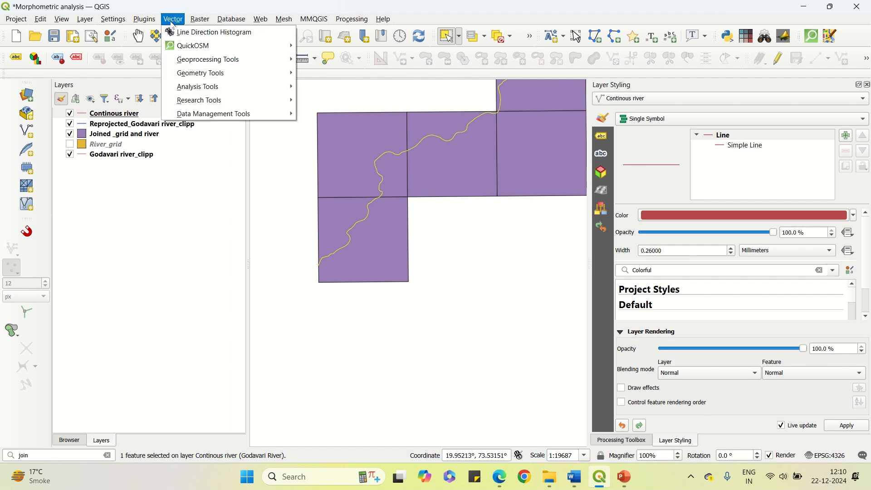
mouse_move(192, 65)
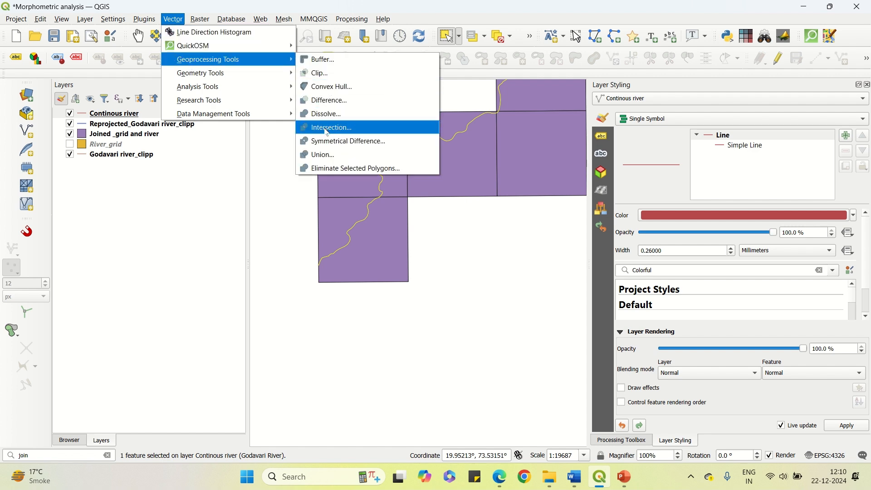
click(345, 132)
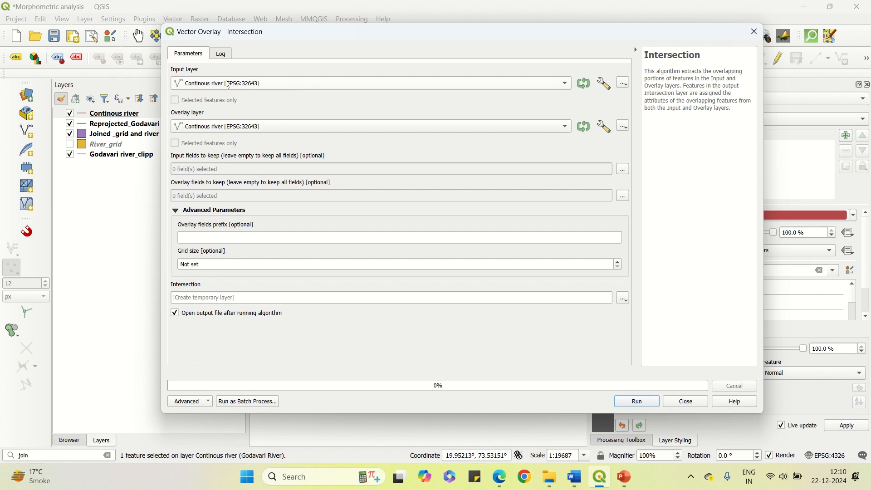
click(258, 129)
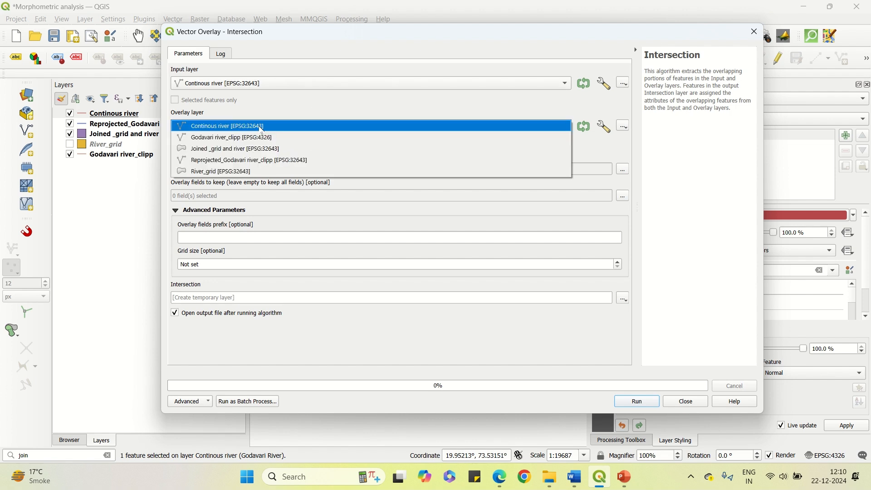
click(241, 172)
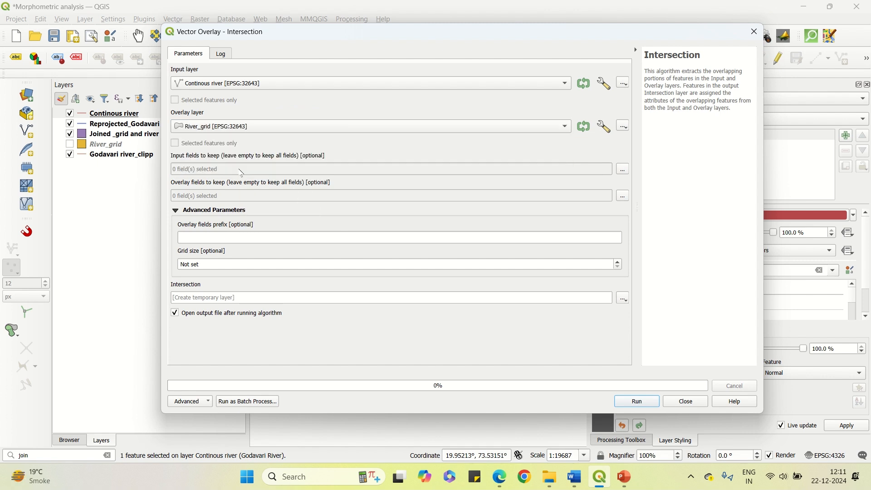
click(259, 129)
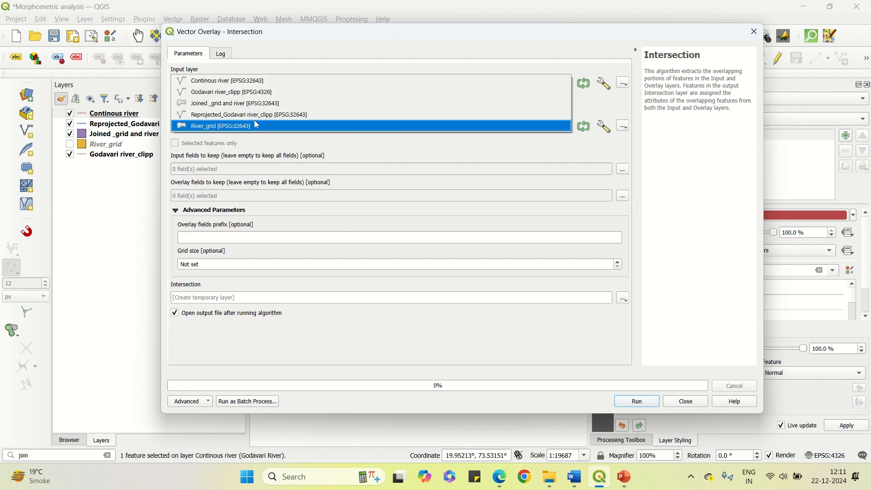
click(221, 104)
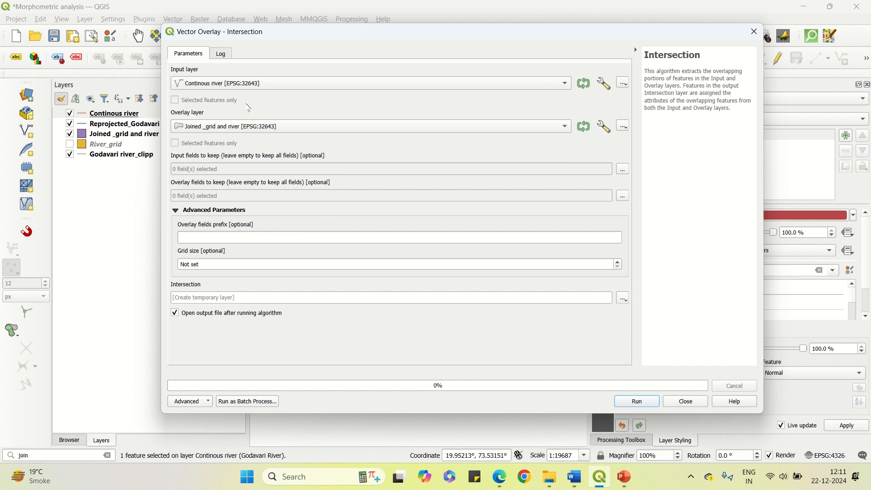
drag(272, 36, 364, 34)
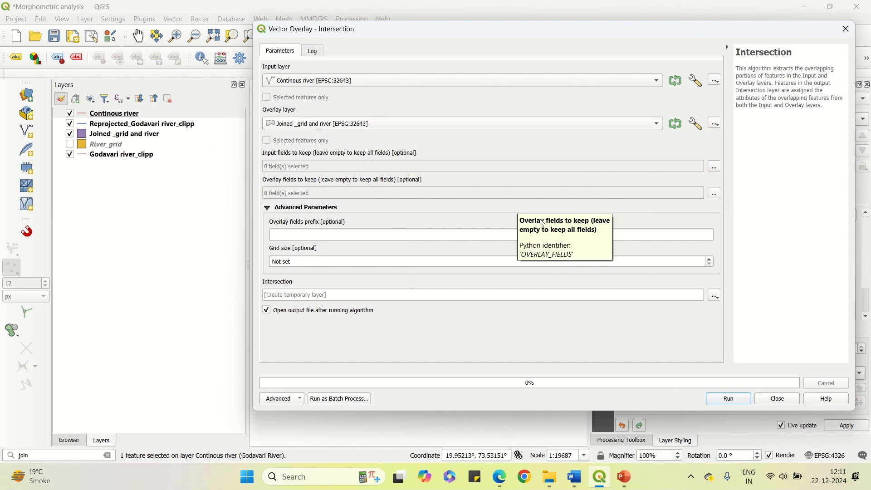
- Run the intersection with its output saved as Intersection river.shp in the SL index calculation folder
click(716, 295)
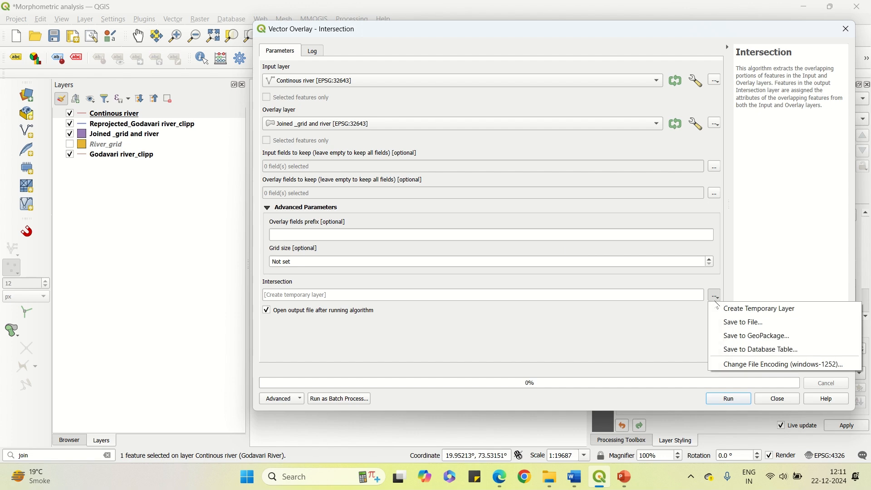
click(730, 323)
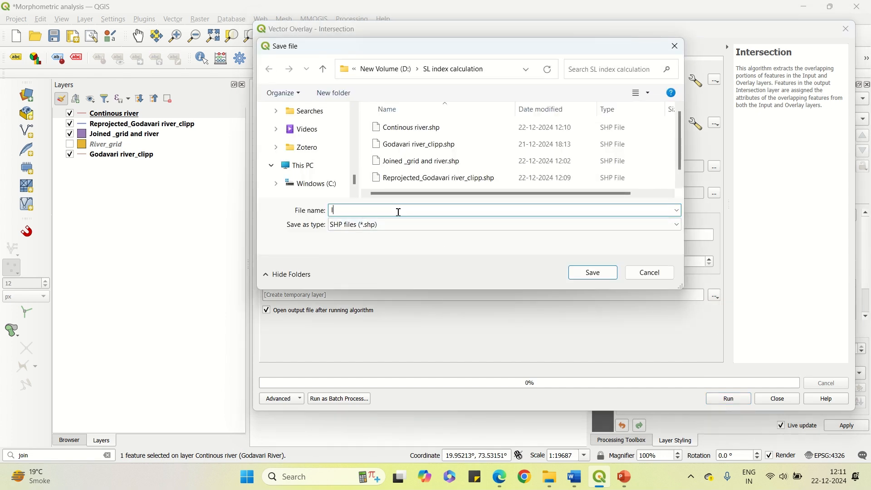
text(Intersection river)
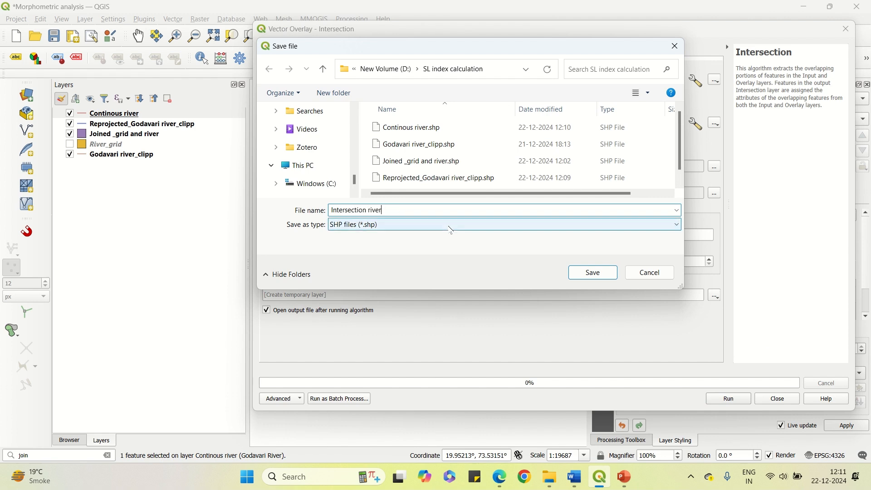
click(592, 274)
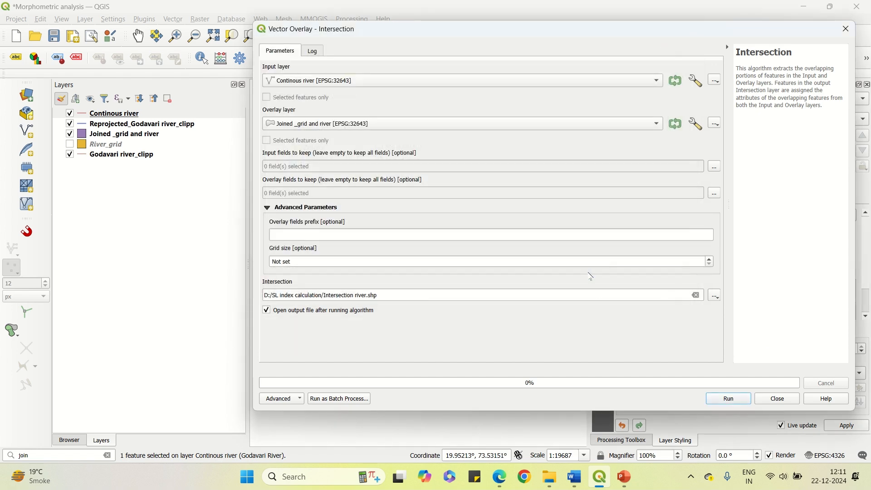
click(740, 402)
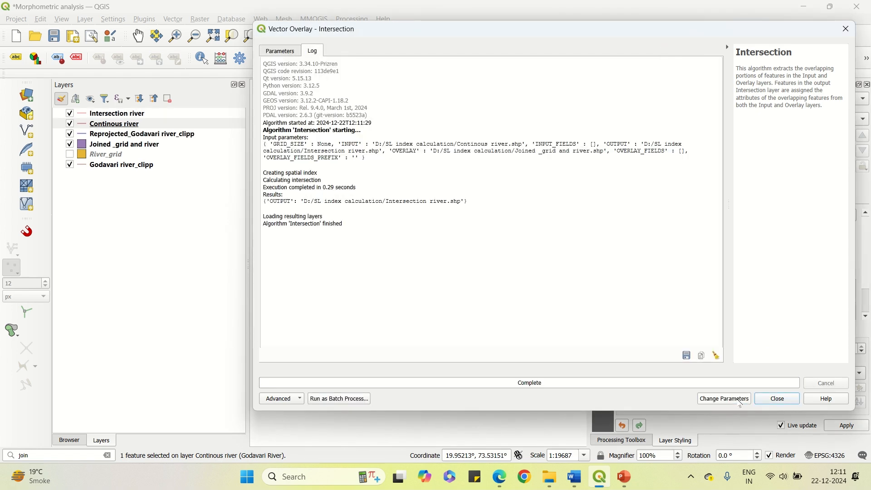
click(788, 401)
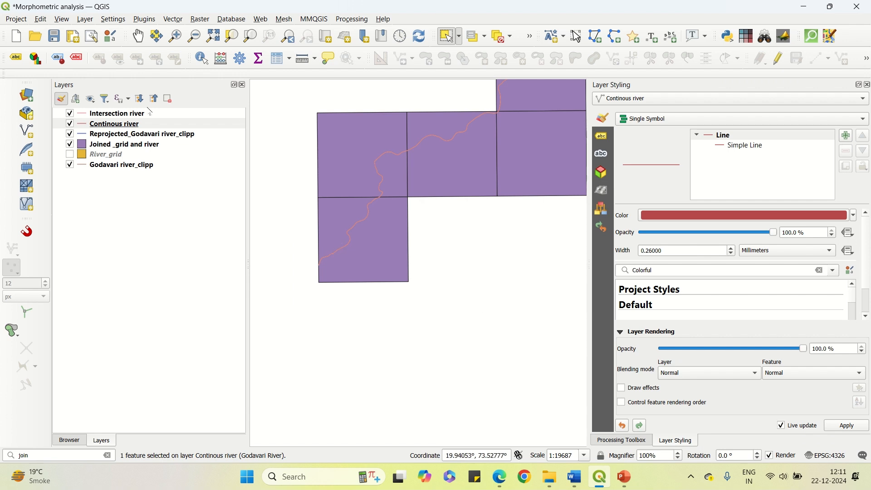
- Select successive segments of the Intersection river layer from the starting grid cell onward to check that the line is split per cell
click(108, 116)
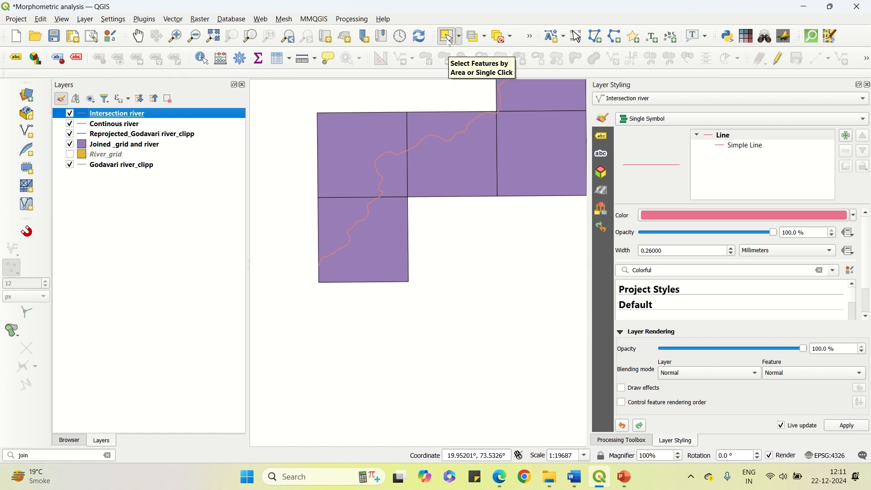
click(449, 38)
click(368, 224)
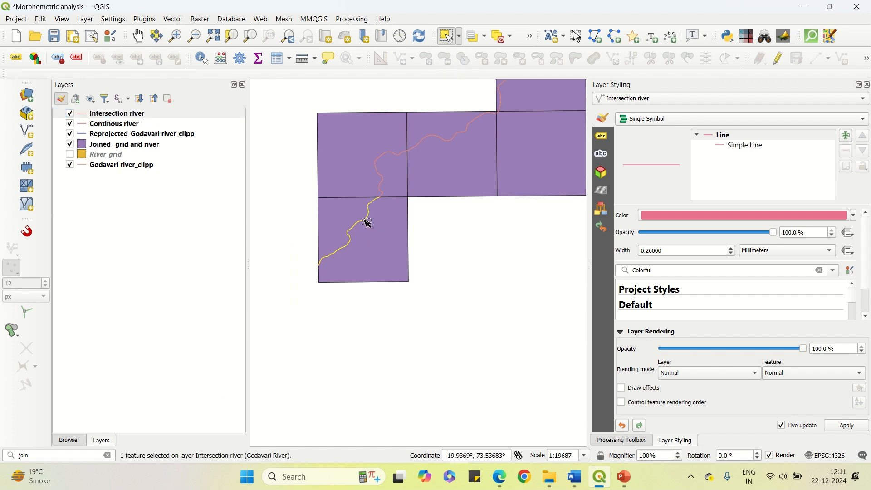
scroll(328, 206, down, 1)
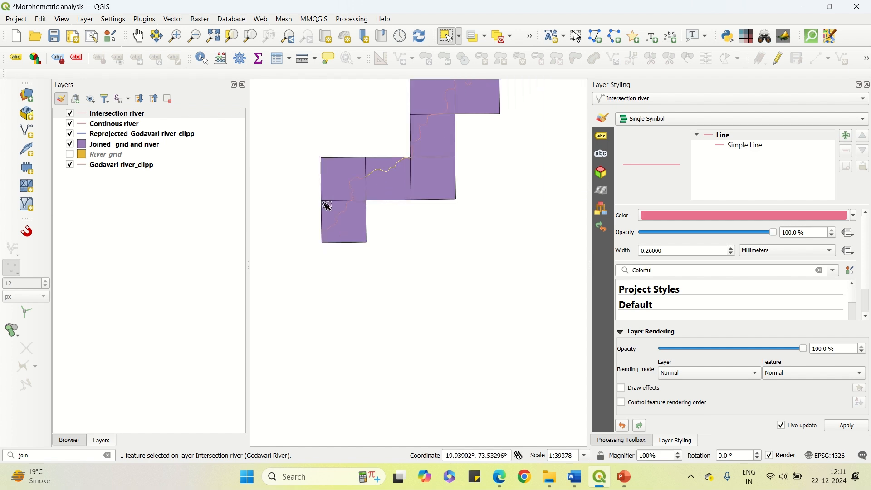
scroll(422, 136, up, 1)
scroll(386, 213, down, 1)
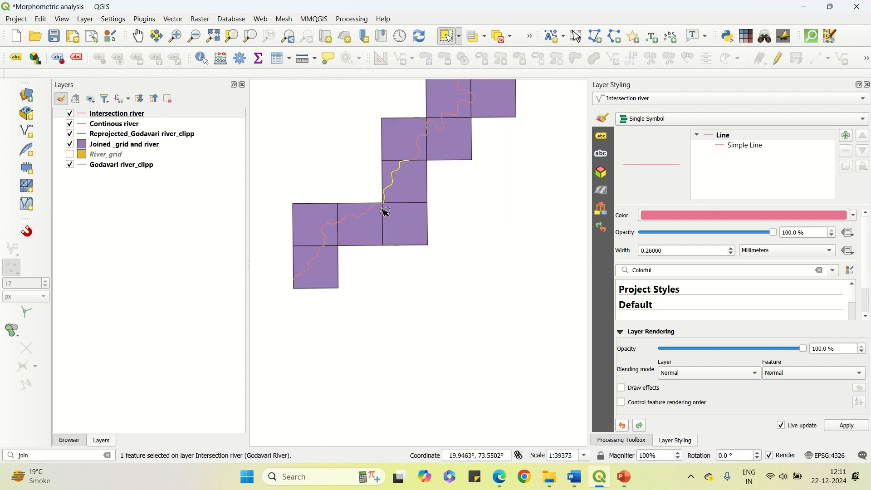
scroll(418, 148, up, 2)
scroll(396, 175, down, 2)
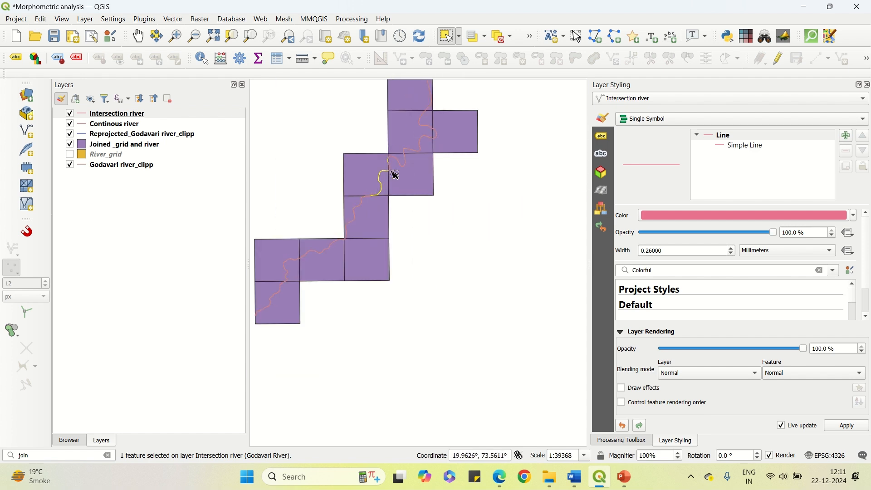
- Examine the selected Intersection river segment where the meandering line crosses the shared border of two grid cells more than once
scroll(395, 175, up, 2)
scroll(413, 169, down, 1)
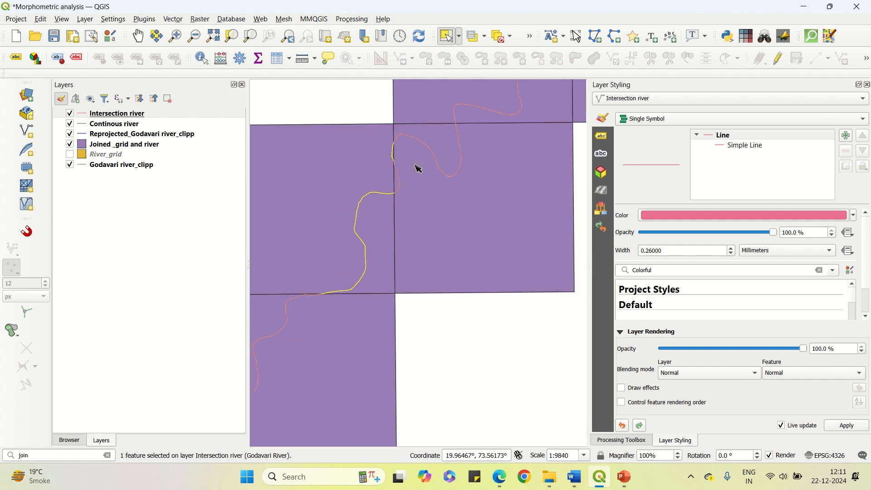
scroll(397, 210, up, 1)
scroll(399, 212, down, 1)
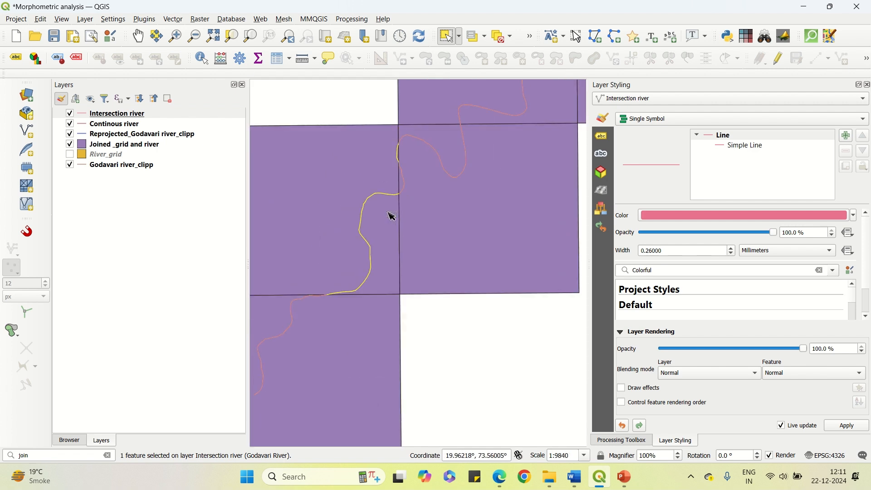
scroll(393, 217, up, 1)
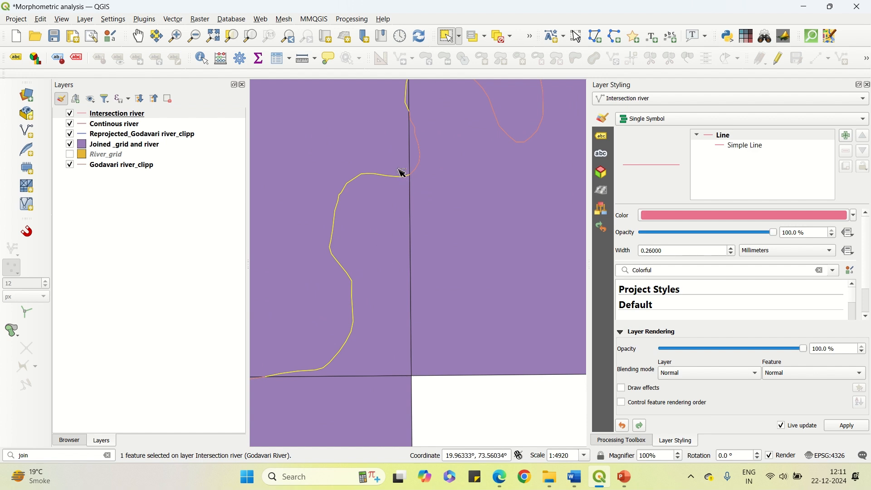
scroll(402, 213, down, 1)
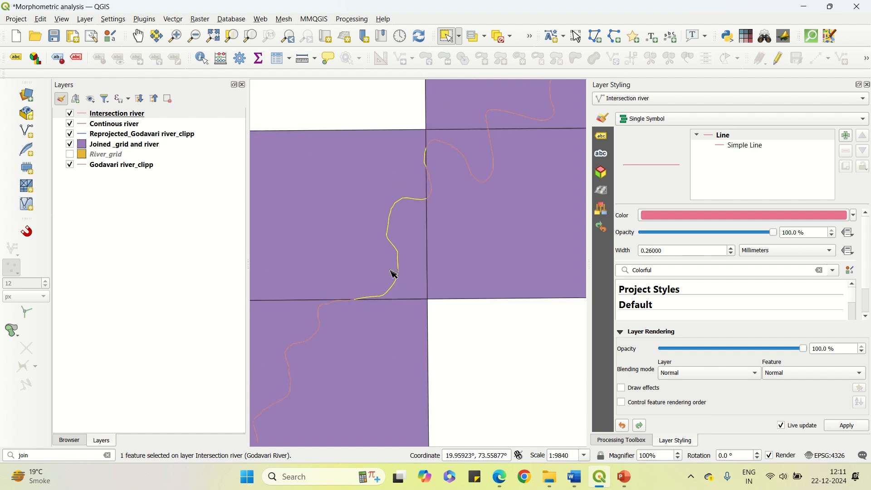
scroll(432, 136, up, 1)
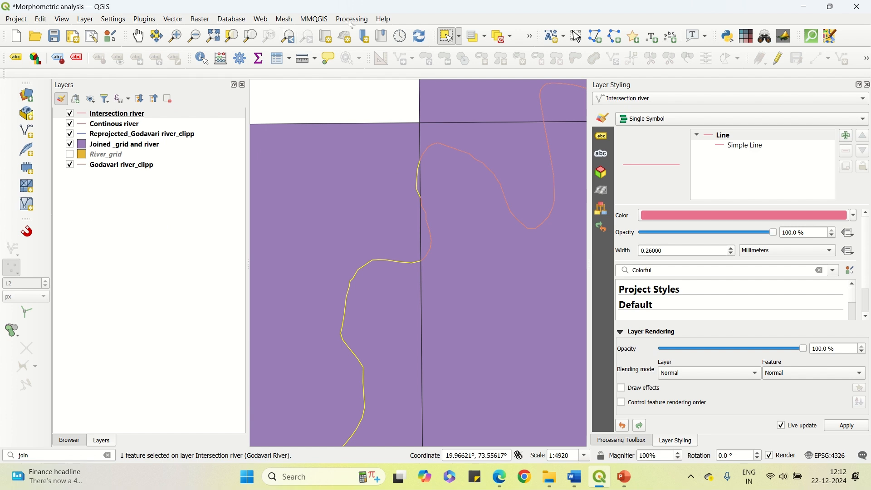
- Find the Multipart to singleparts tool and open it with Intersection river as the input layer
click(634, 444)
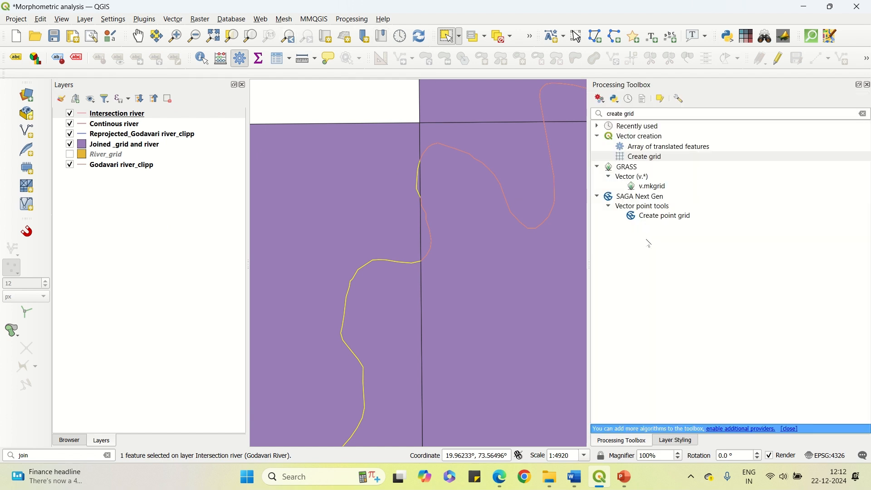
click(863, 115)
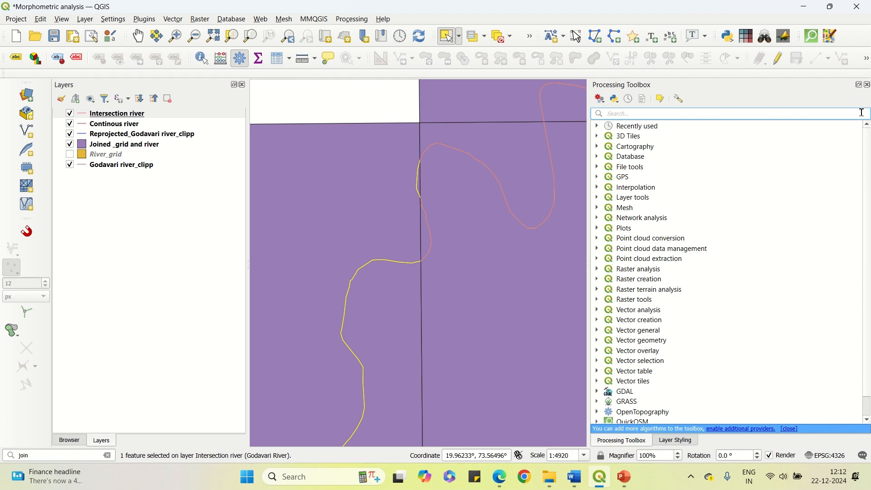
text(multipa)
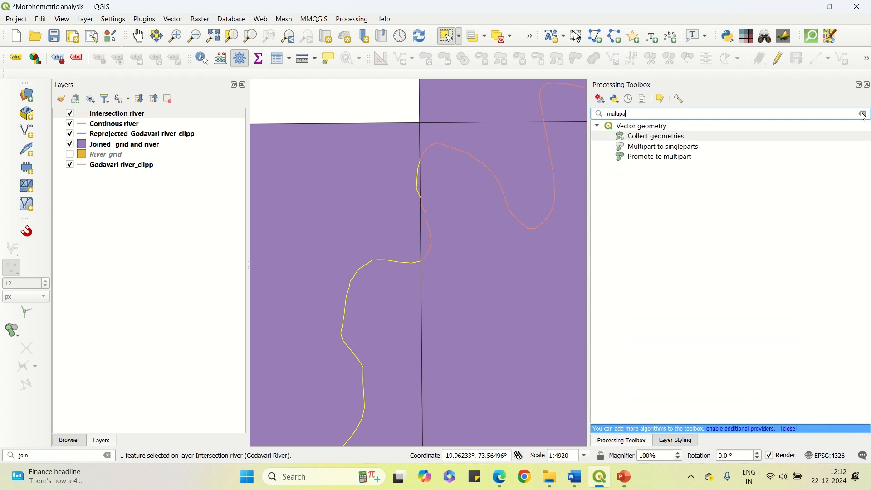
click(697, 148)
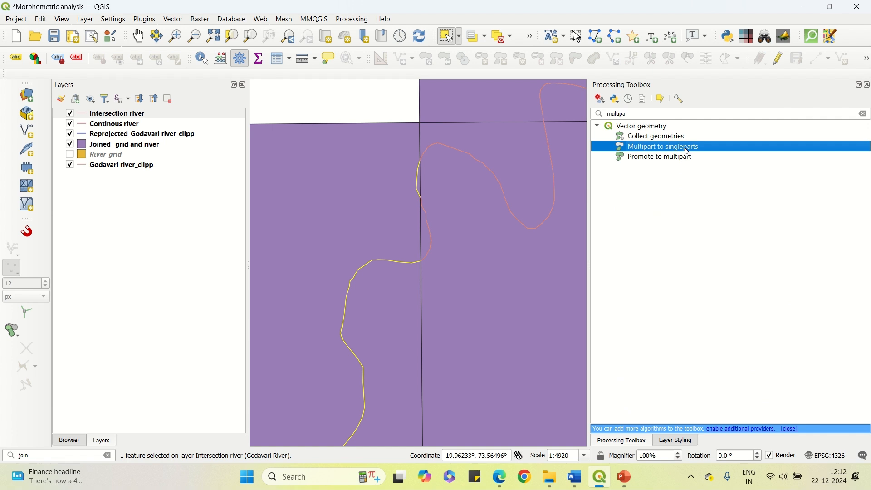
double_click(689, 149)
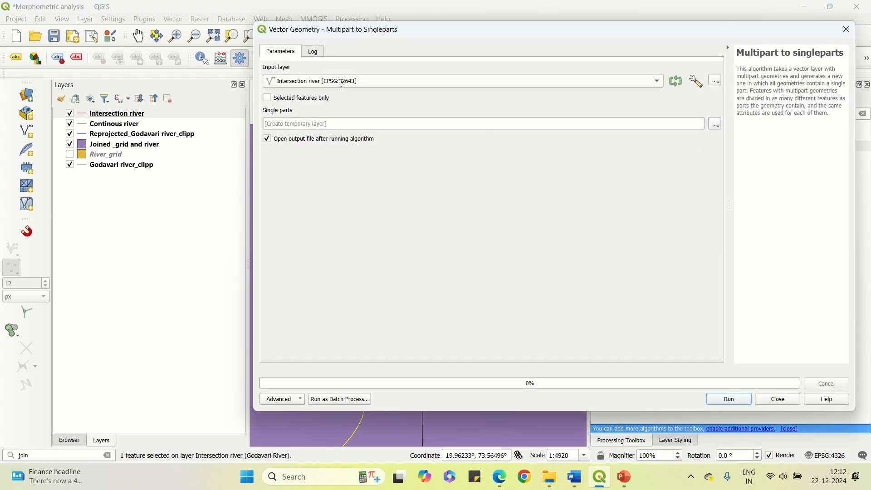
click(341, 82)
click(341, 82)
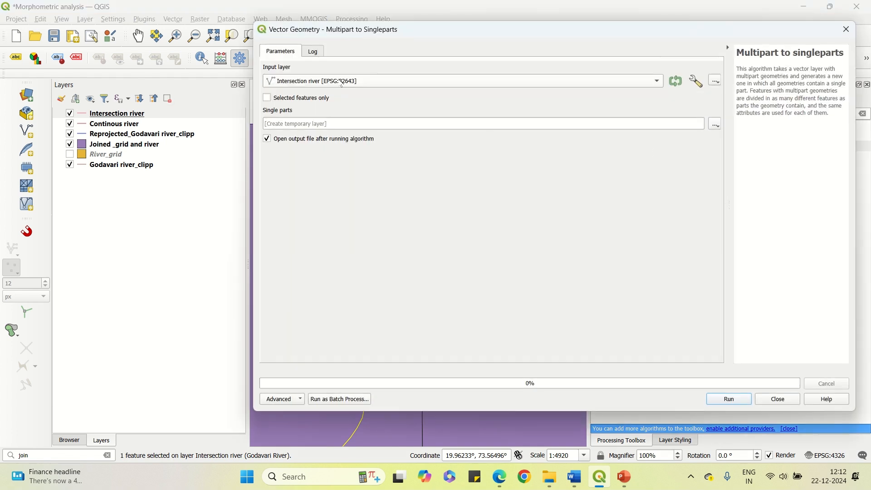
- Run the singleparts conversion with output Final reach.shp in the SL index calculation folder, and make the Final reach layer active
click(716, 125)
click(746, 150)
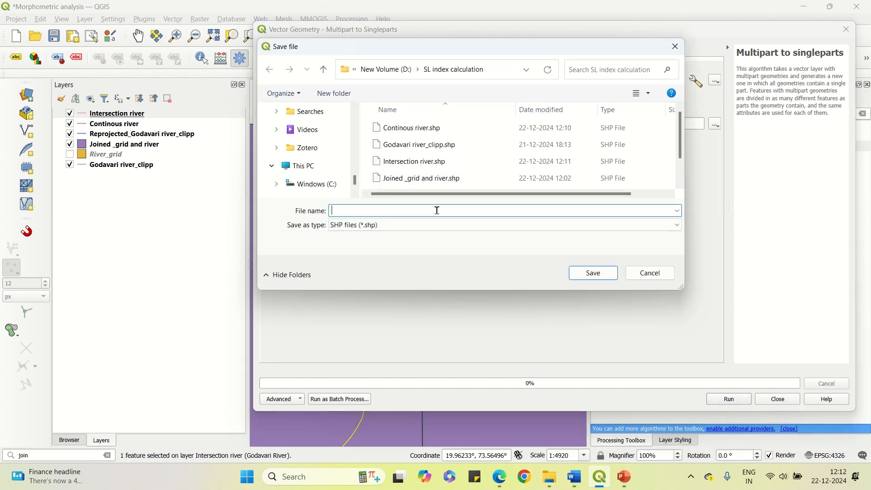
text(Fi)
key(BackSpace)
key(BackSpace)
key(BackSpace)
key(BackSpace)
key(BackSpace)
key(BackSpace)
key(BackSpace)
key(BackSpace)
key(BackSpace)
key(BackSpace)
key(BackSpace)
click(599, 274)
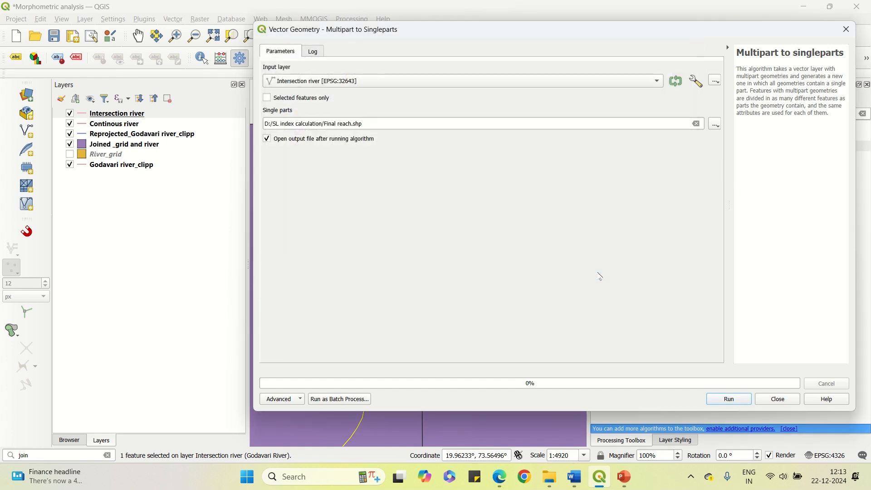
click(734, 401)
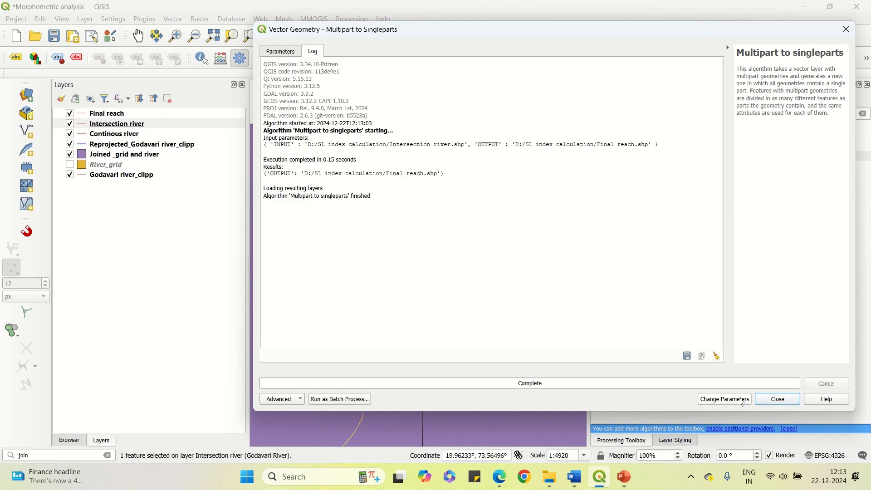
click(778, 401)
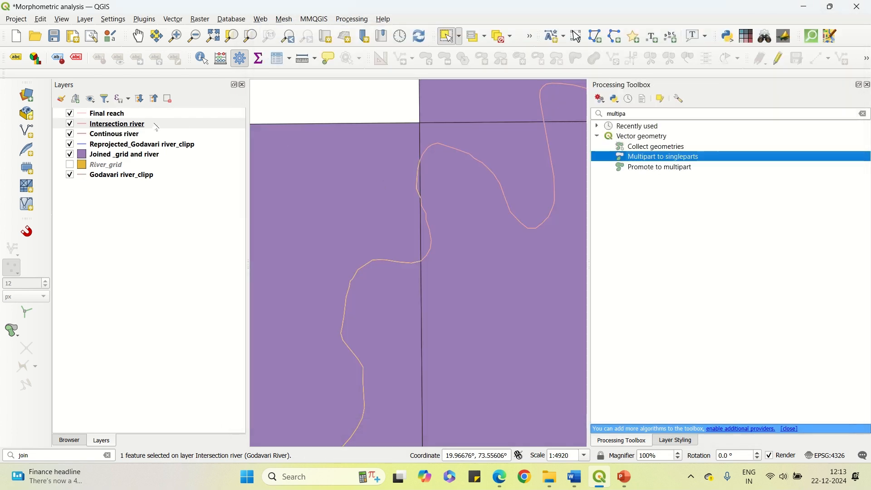
click(118, 115)
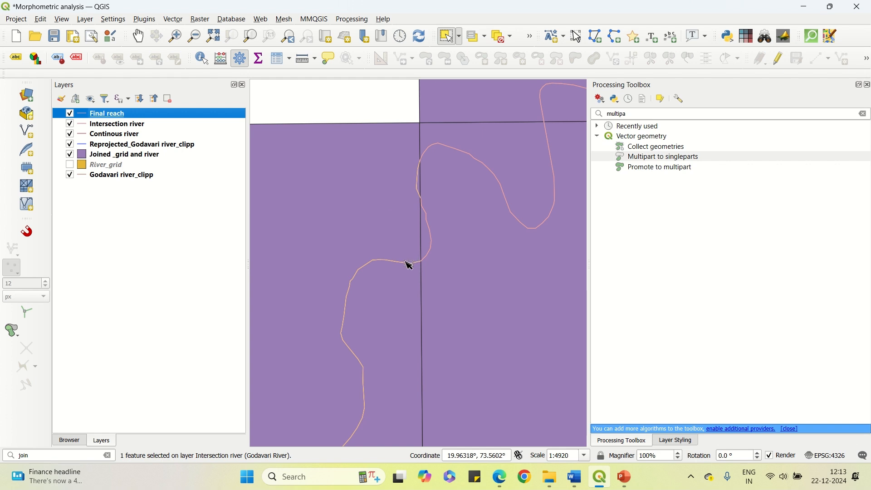
- Select the Final reach segments around the shared grid border one by one to check that each crossing part is separate
click(416, 186)
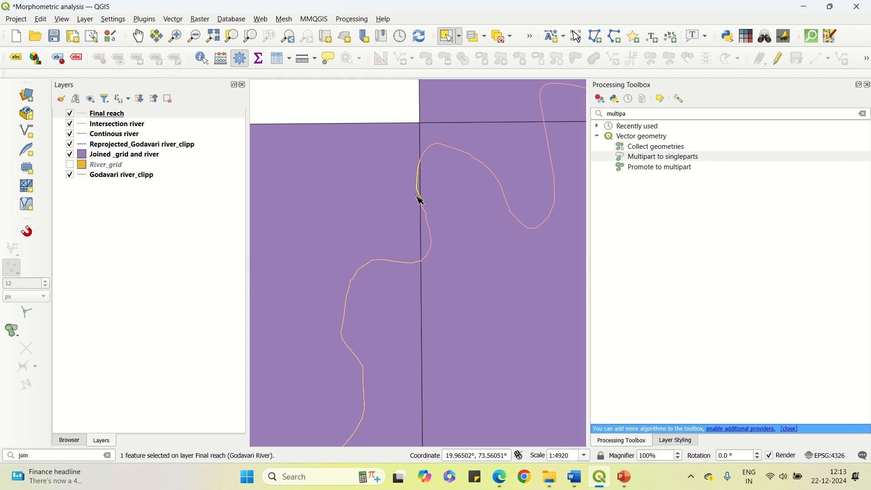
click(403, 267)
click(431, 222)
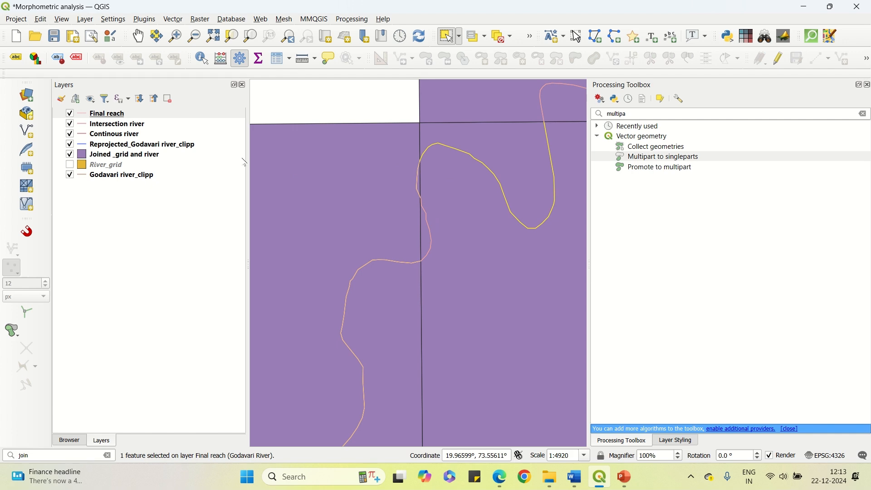
click(504, 482)
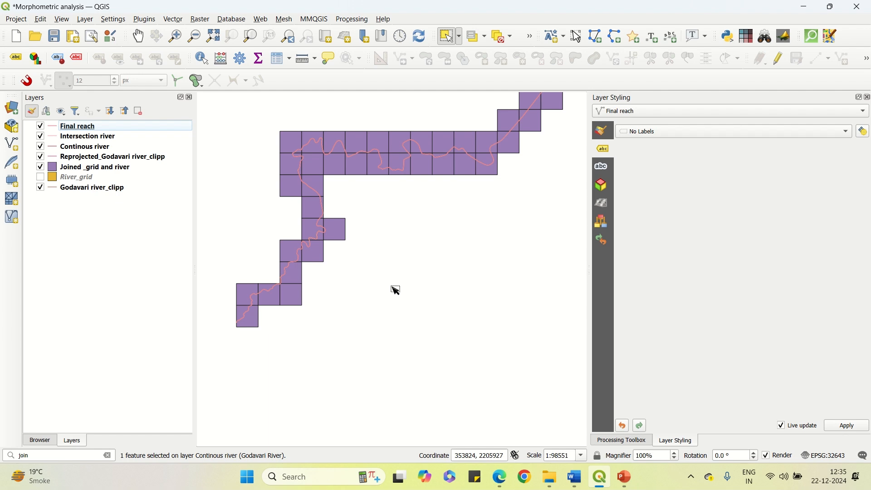
- Open the Final reach attribute table and define a new Decimal number (real) field named Len of rea in the field calculator
right_click(99, 129)
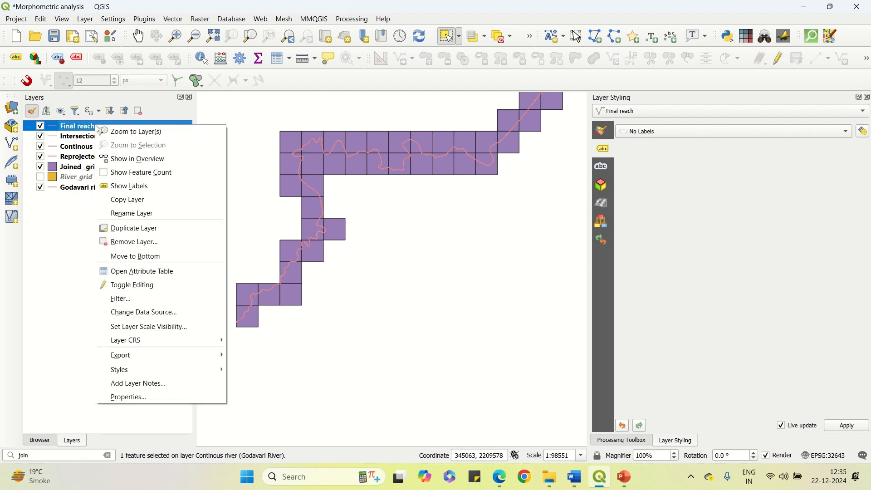
click(152, 274)
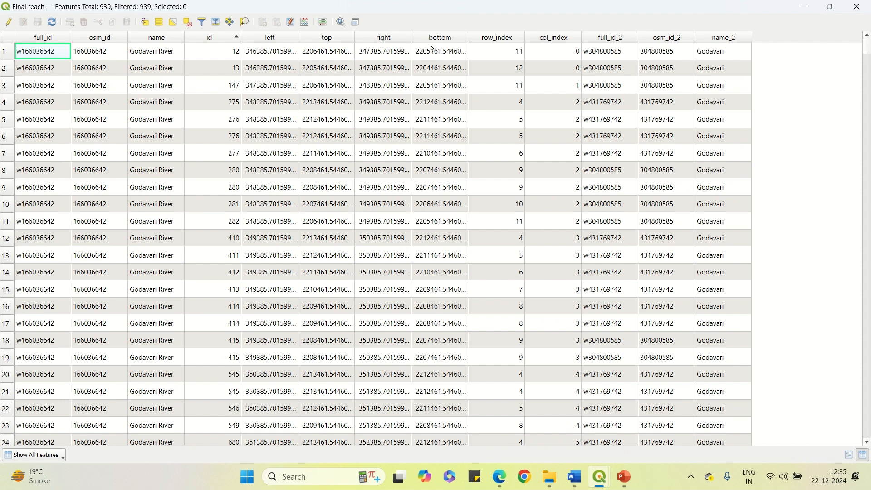
click(305, 23)
click(153, 121)
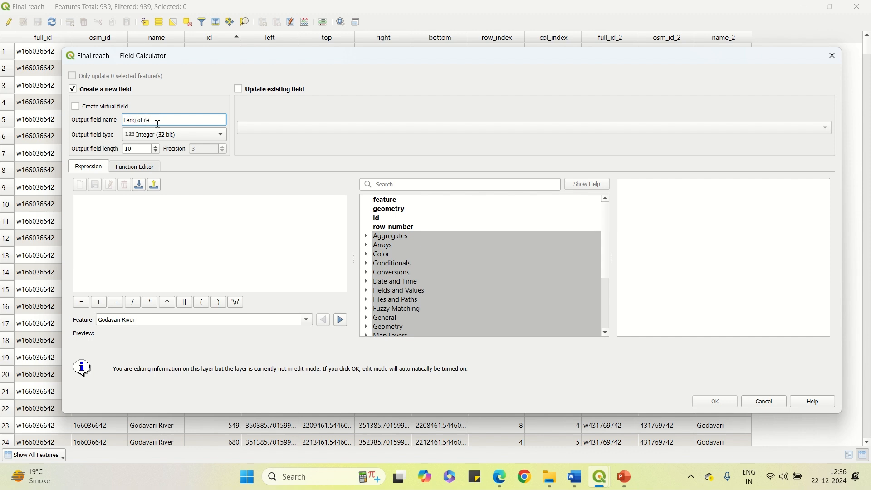
key(BackSpace)
double_click(137, 120)
click(171, 140)
click(171, 139)
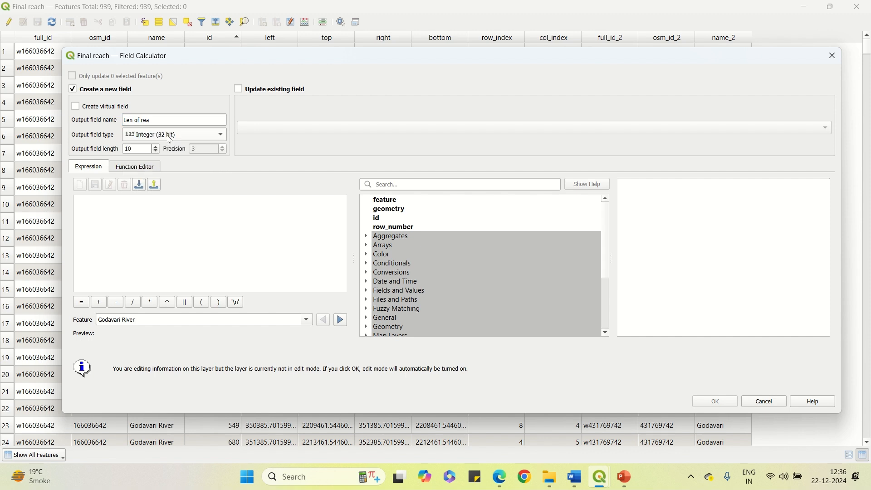
click(170, 139)
click(169, 157)
- Fill the Len of rea field with the expression $length for all reaches
click(123, 210)
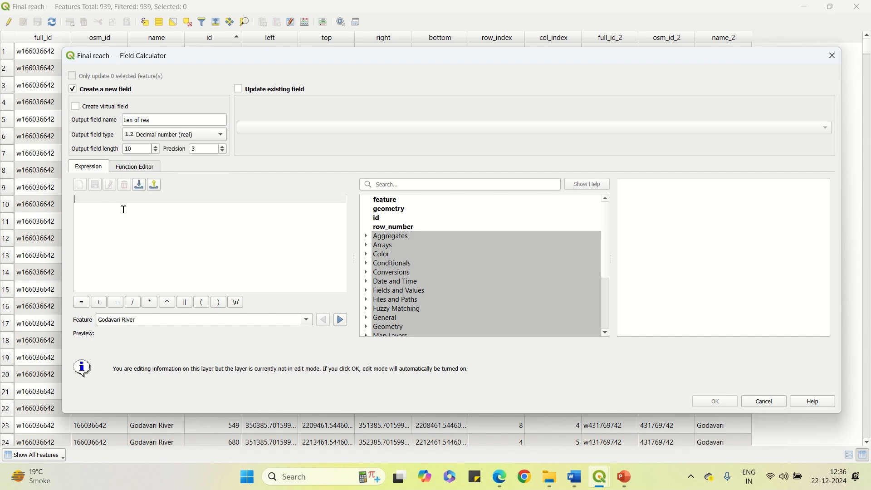
text($)
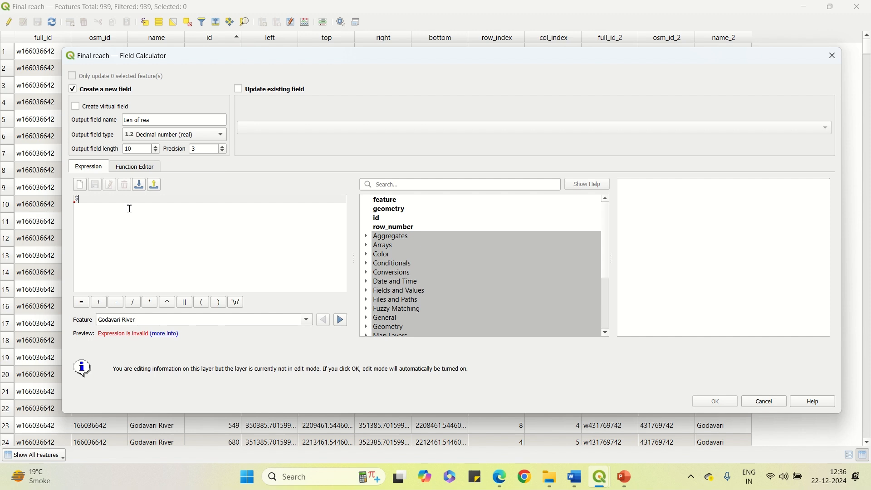
text(lengt)
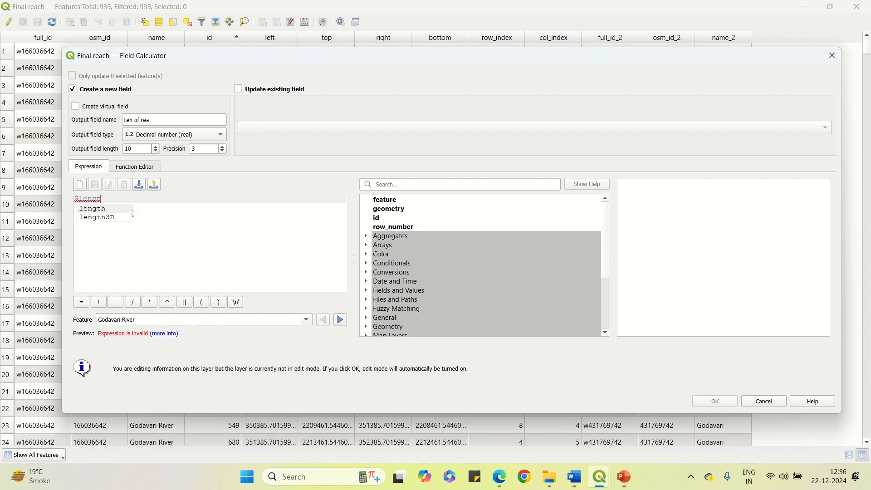
text(h)
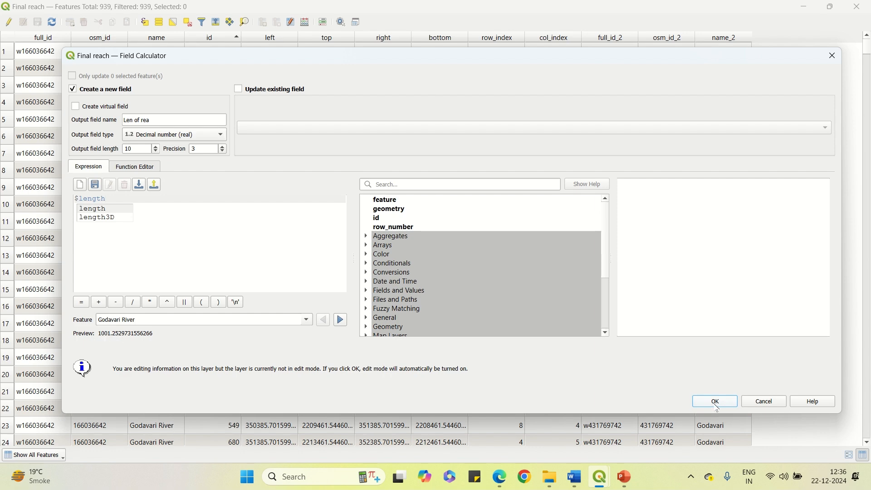
click(725, 402)
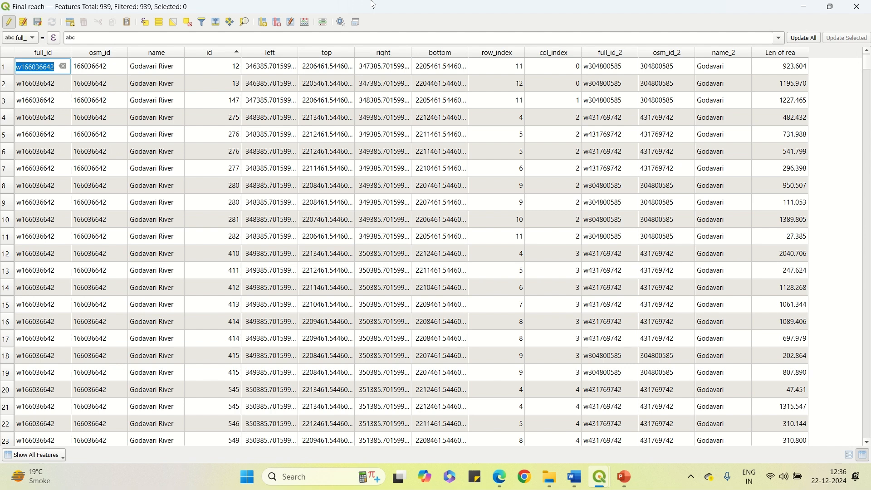
- Dock the Final reach attribute table with the map and select the reach in the river's starting grid cell to view its Len of rea value
mouse_move(492, 13)
click(362, 30)
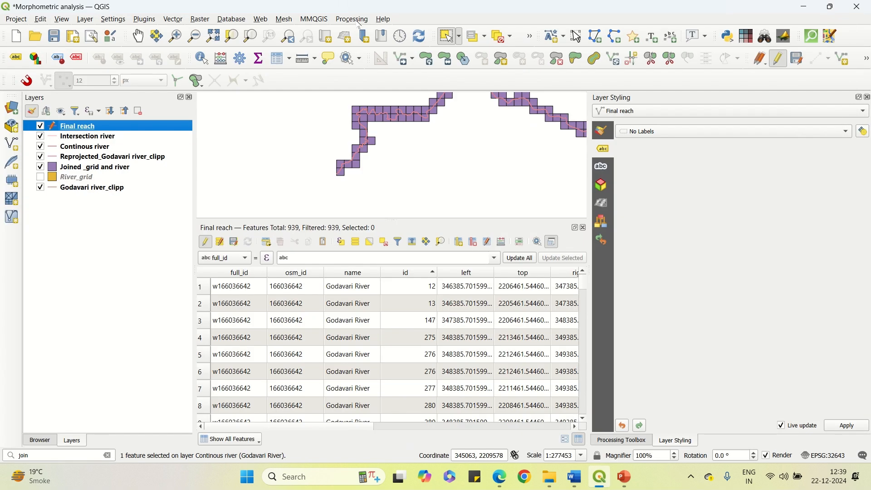
scroll(341, 177, up, 1)
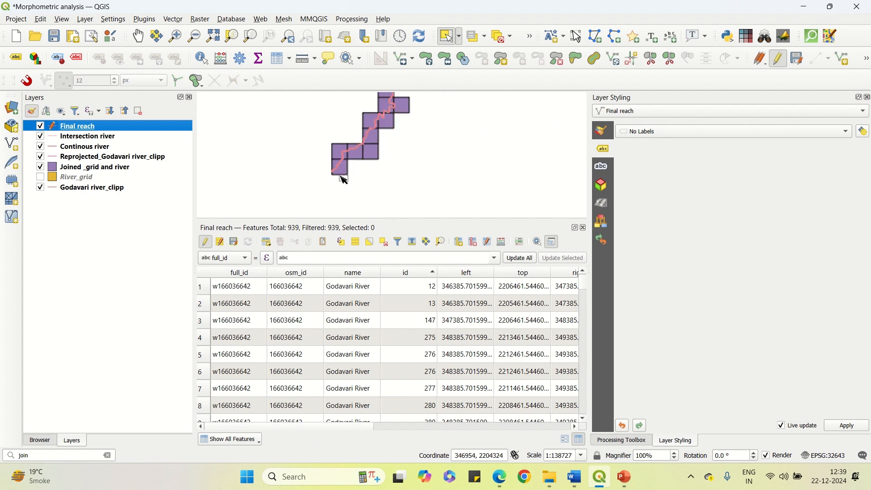
scroll(341, 179, up, 3)
click(305, 130)
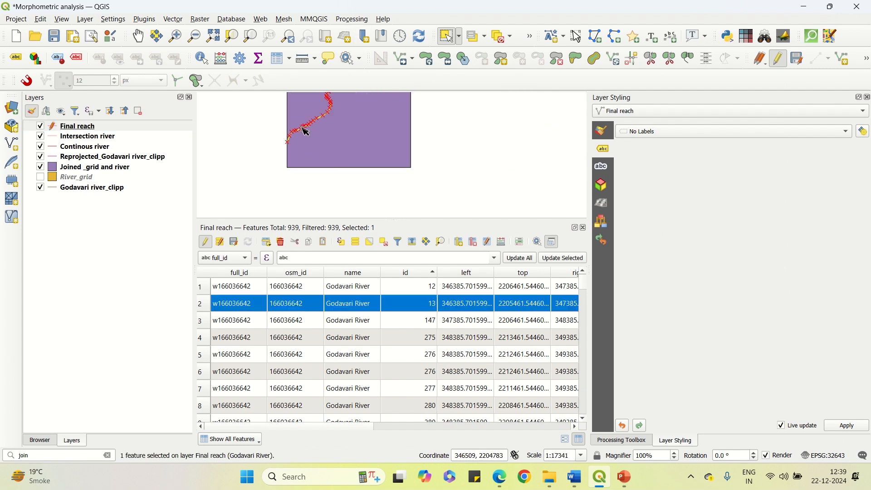
drag(282, 431, 530, 427)
scroll(294, 156, down, 1)
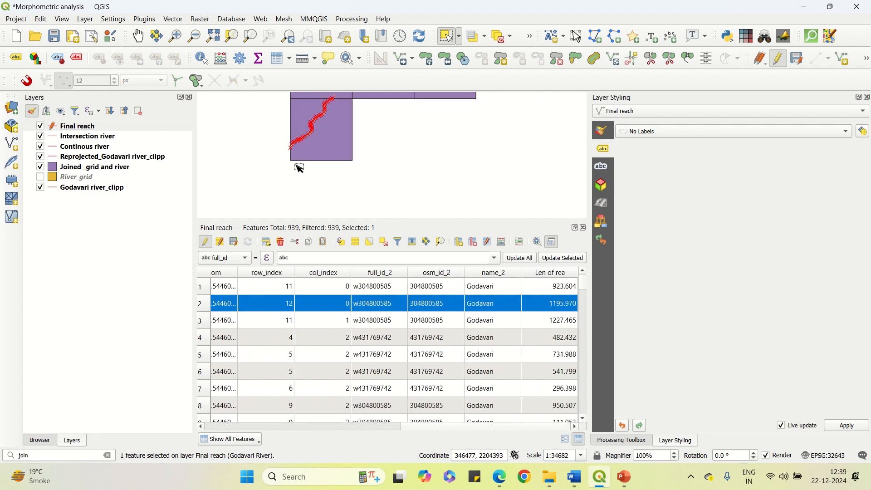
scroll(312, 119, down, 1)
scroll(315, 108, up, 2)
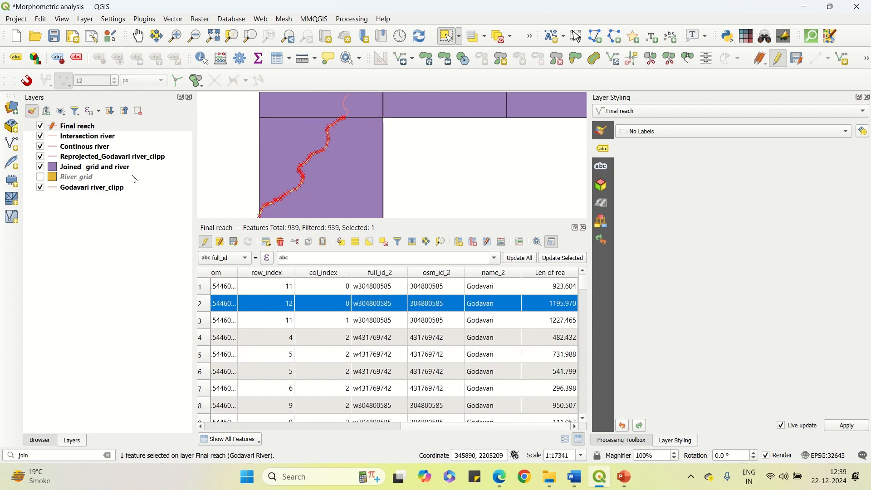
- Measure the starting reach by tracing its course across the grid cell, and clear the measurement and the feature selection
click(305, 59)
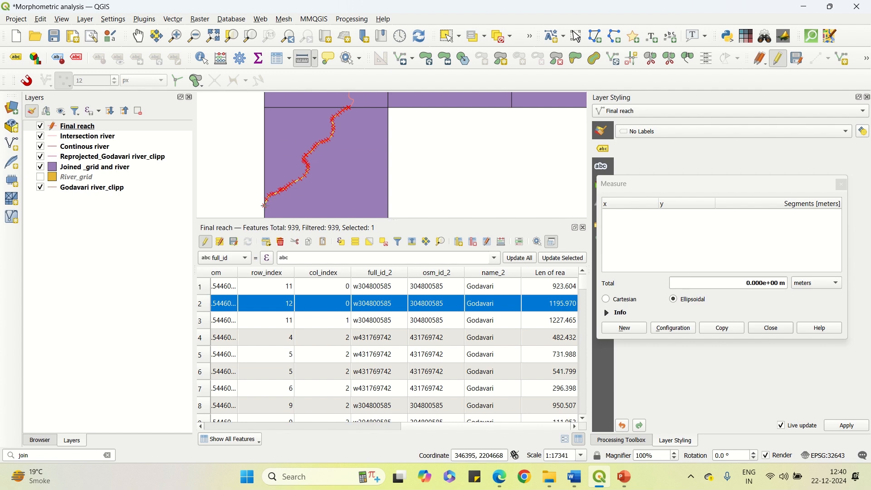
click(266, 204)
click(272, 195)
click(283, 191)
click(292, 184)
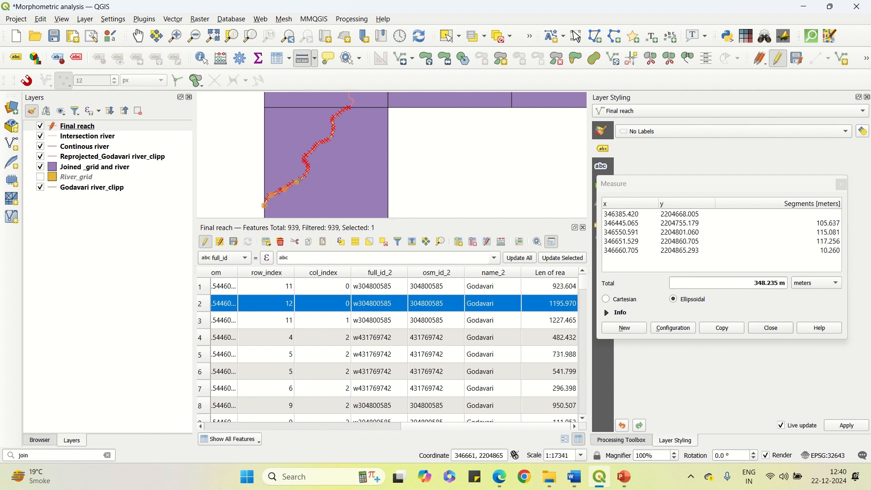
click(300, 179)
click(302, 173)
click(299, 167)
click(300, 163)
click(302, 160)
click(310, 152)
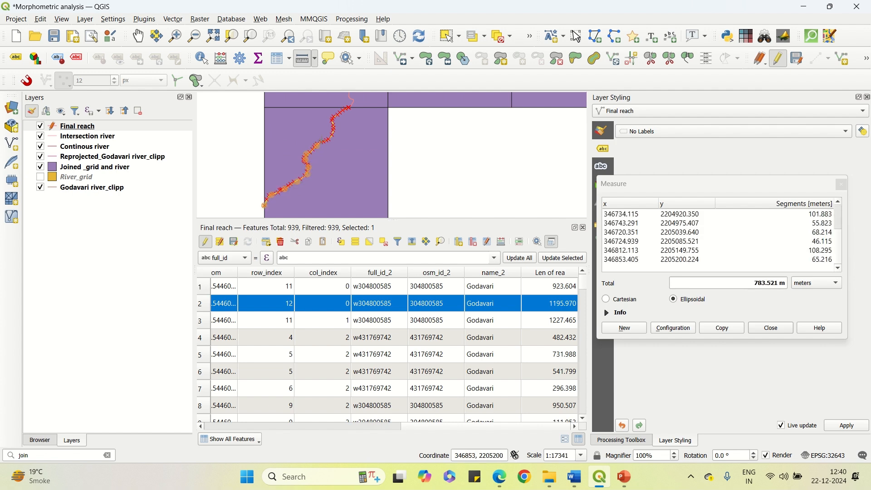
click(326, 137)
click(326, 131)
click(329, 119)
click(340, 114)
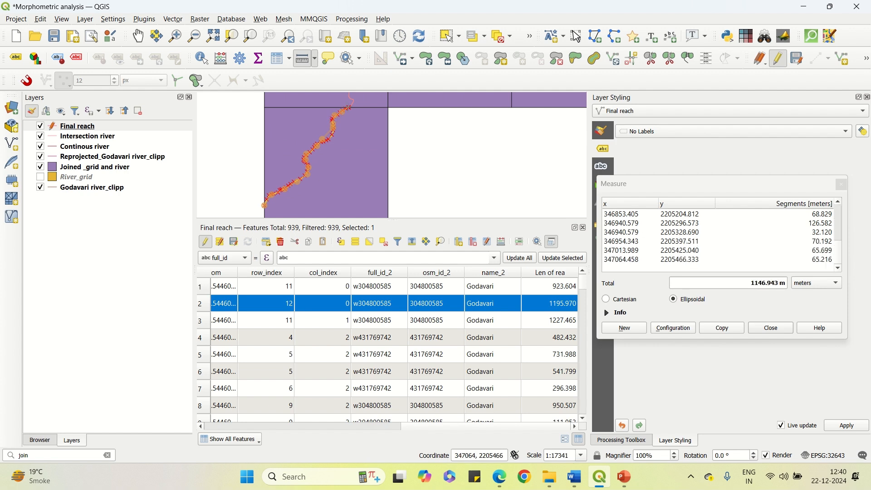
click(350, 107)
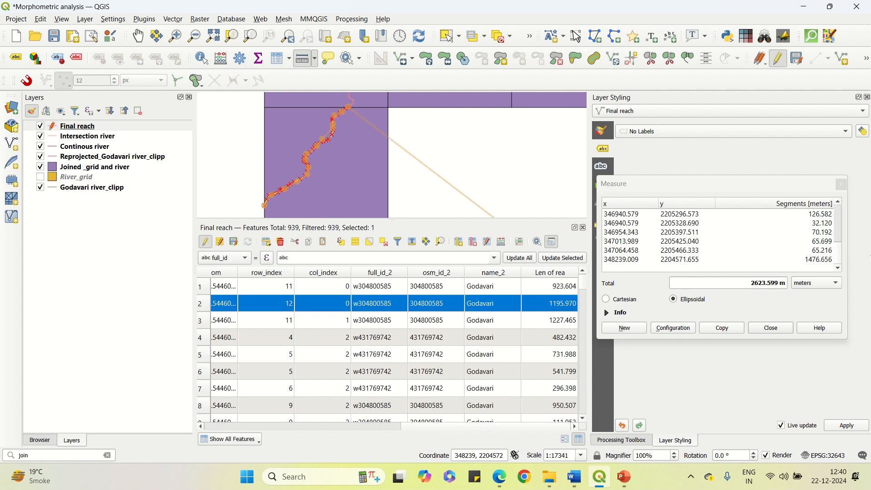
click(842, 185)
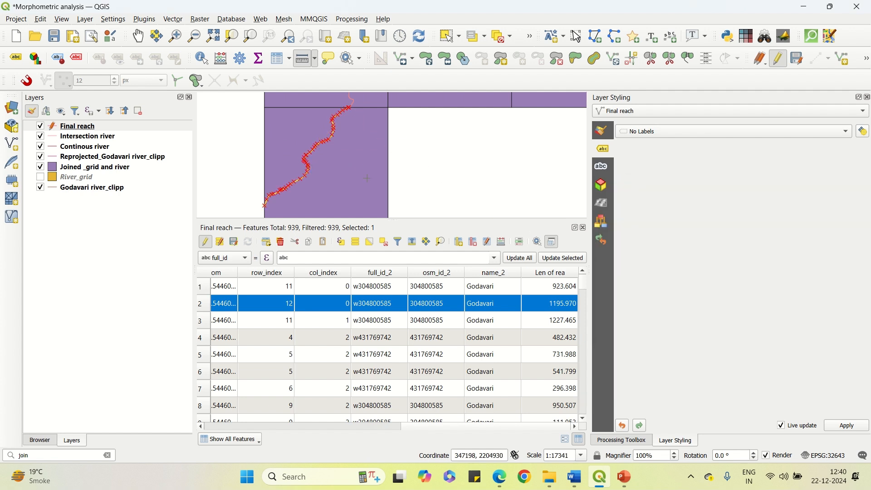
click(419, 38)
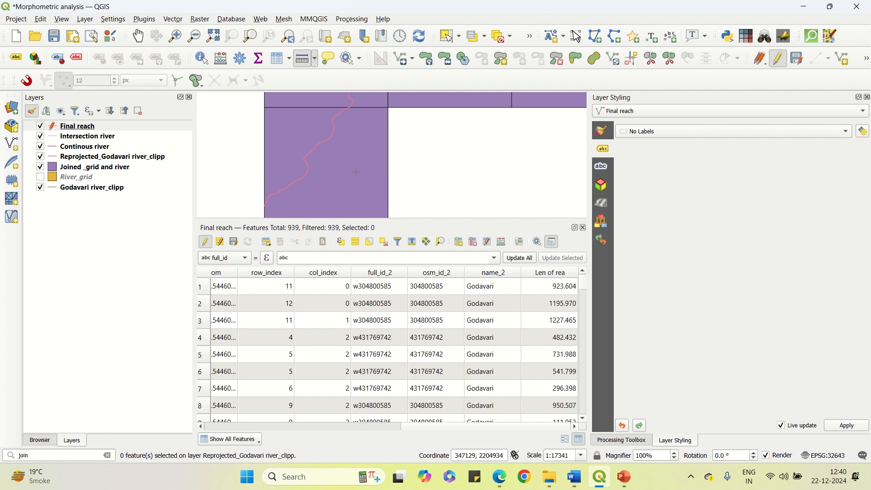
- Examine the id column of the Final reach table against the river's course from its starting grid cell
scroll(329, 152, down, 3)
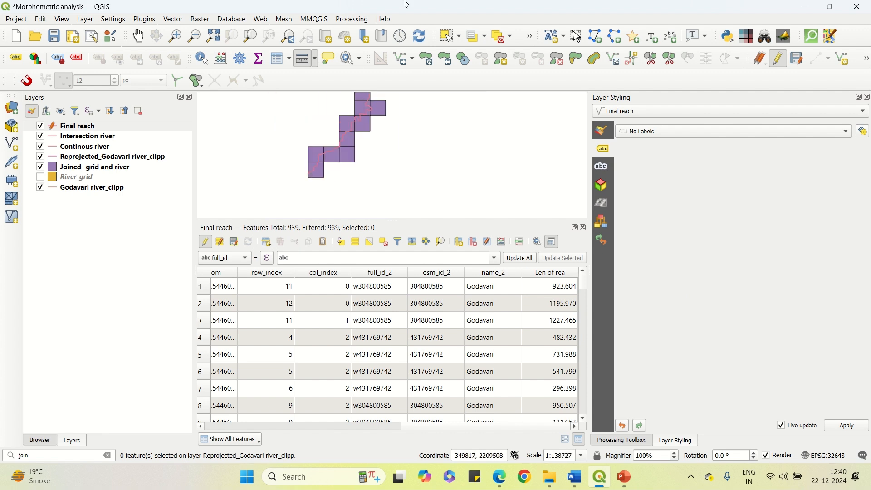
mouse_move(405, 1)
click(362, 27)
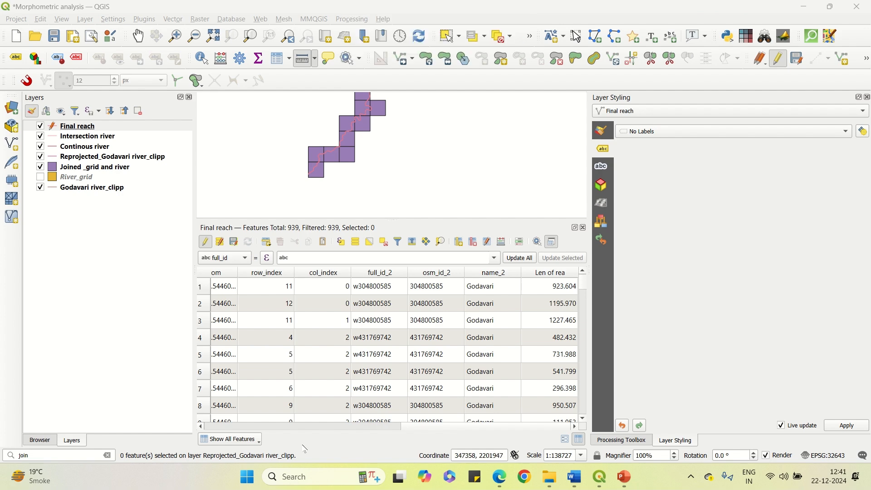
drag(351, 430, 194, 428)
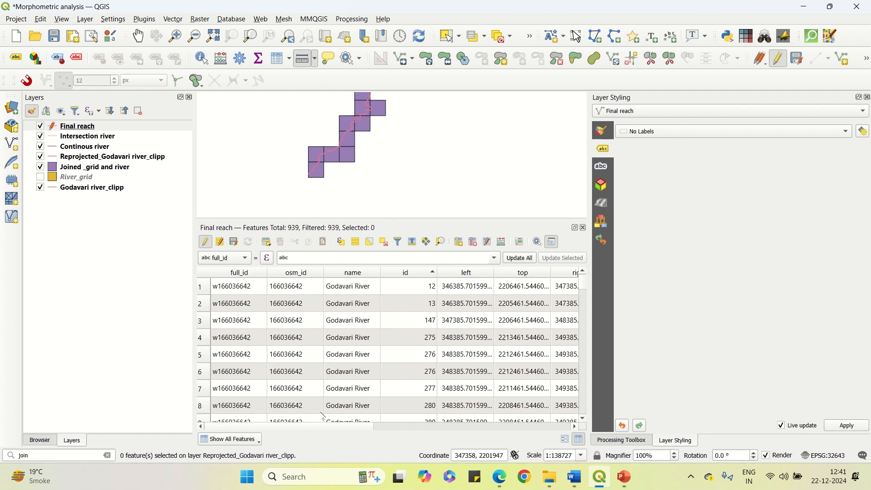
drag(323, 429, 360, 432)
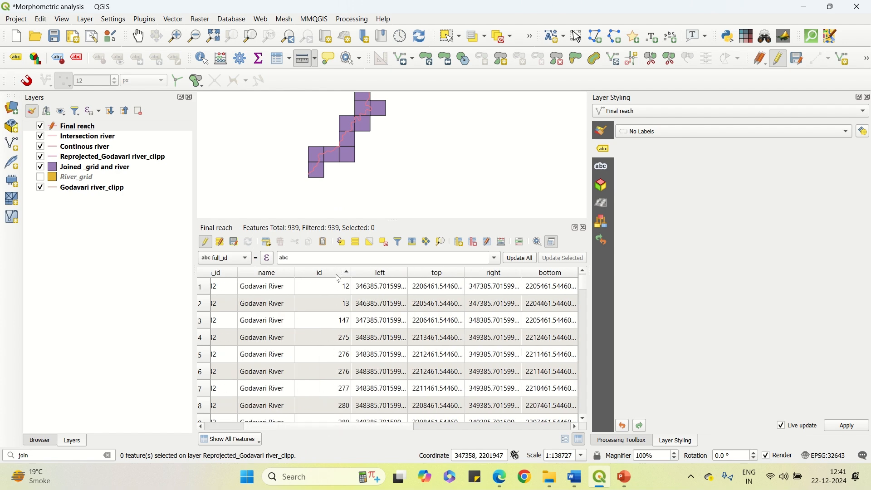
scroll(316, 168, up, 4)
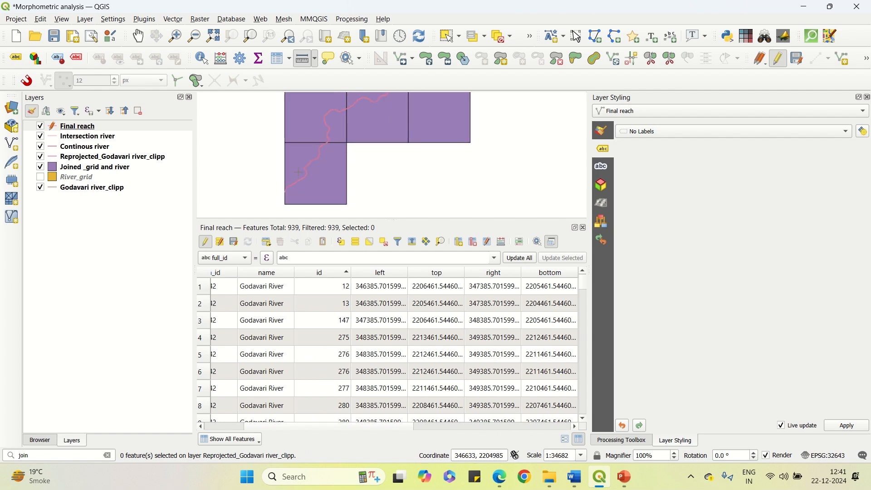
scroll(299, 172, down, 1)
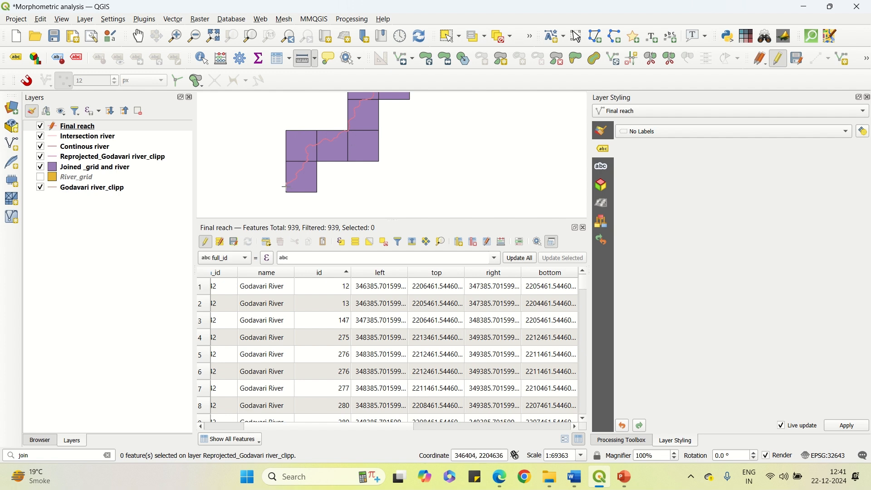
scroll(285, 187, down, 1)
scroll(299, 167, up, 1)
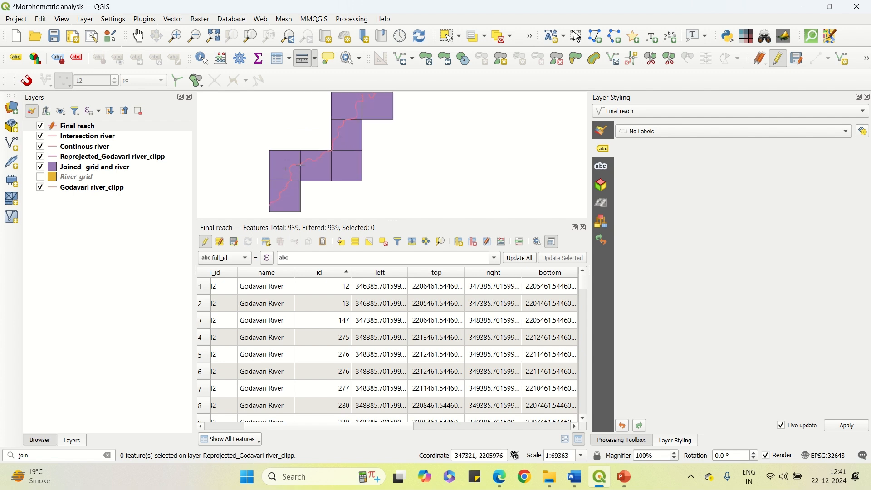
scroll(335, 182, down, 1)
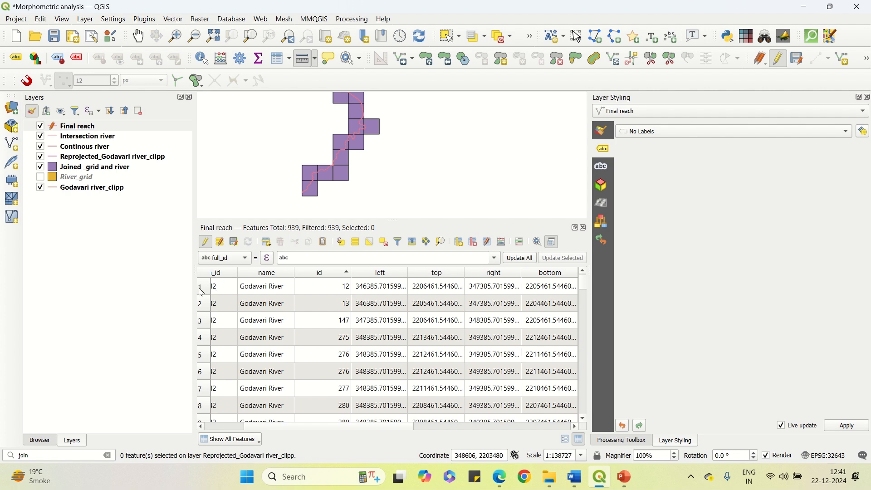
- Select the records with id 12 and 147 in turn to locate their reaches on the map
double_click(217, 288)
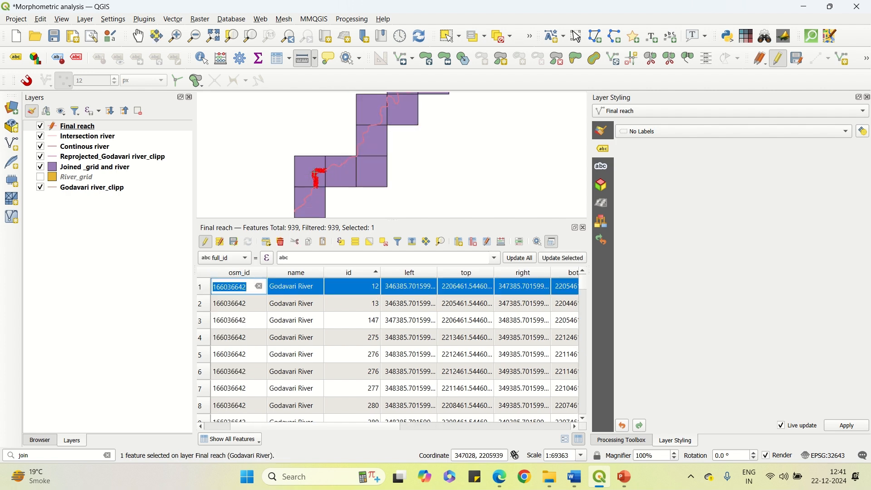
scroll(305, 173, up, 1)
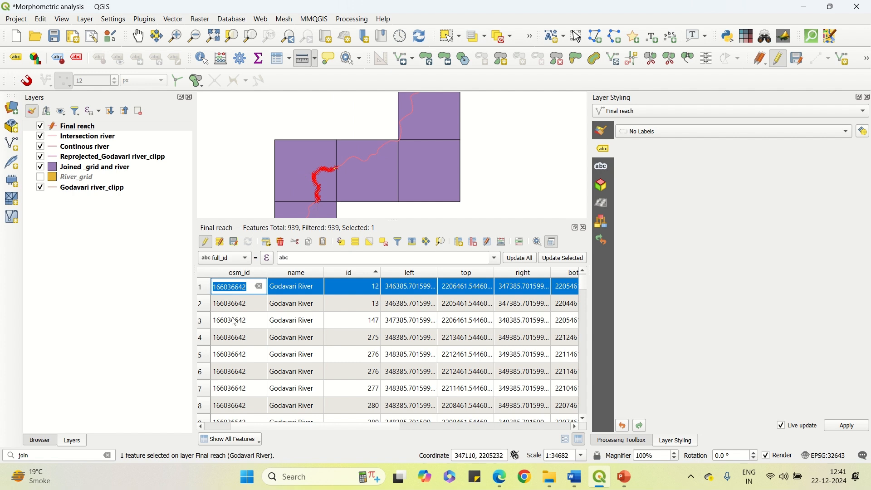
click(205, 324)
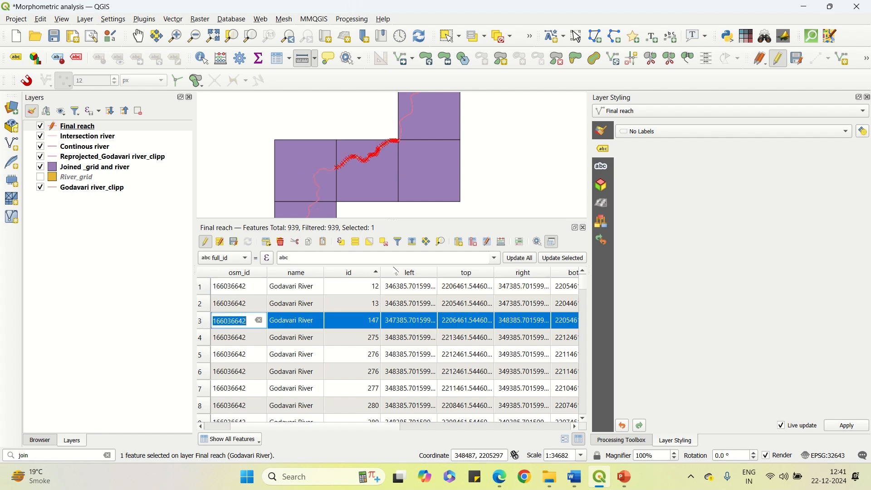
- Select the record with id 275 in the Final reach table and locate its reach on the map
click(201, 338)
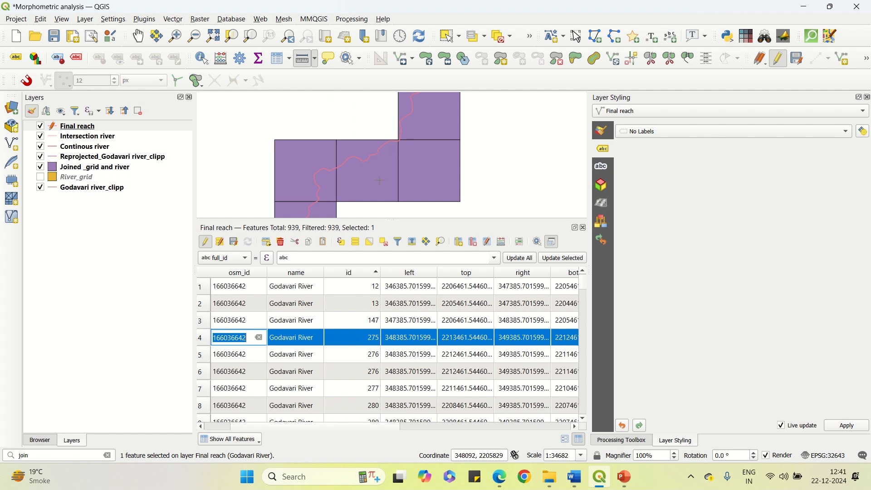
scroll(380, 183, down, 3)
scroll(387, 126, up, 3)
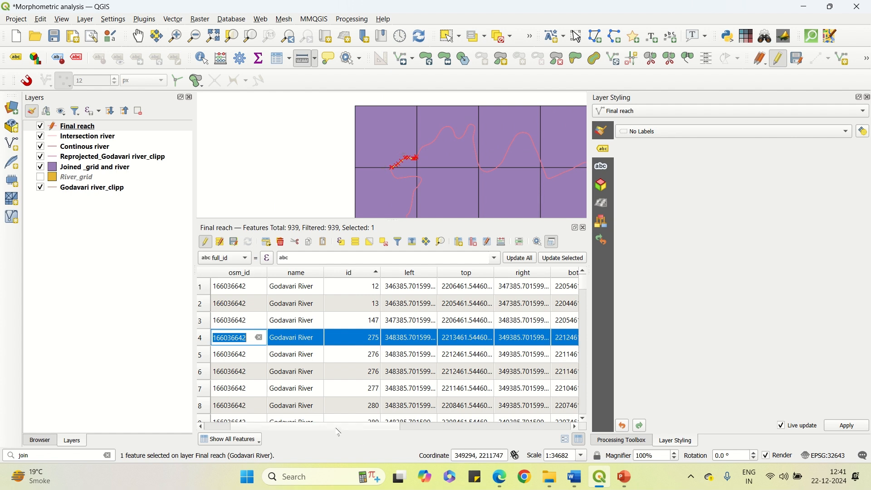
- Add a 32-bit integer field named New_id with length 10 to the Final reach table
drag(339, 429, 555, 443)
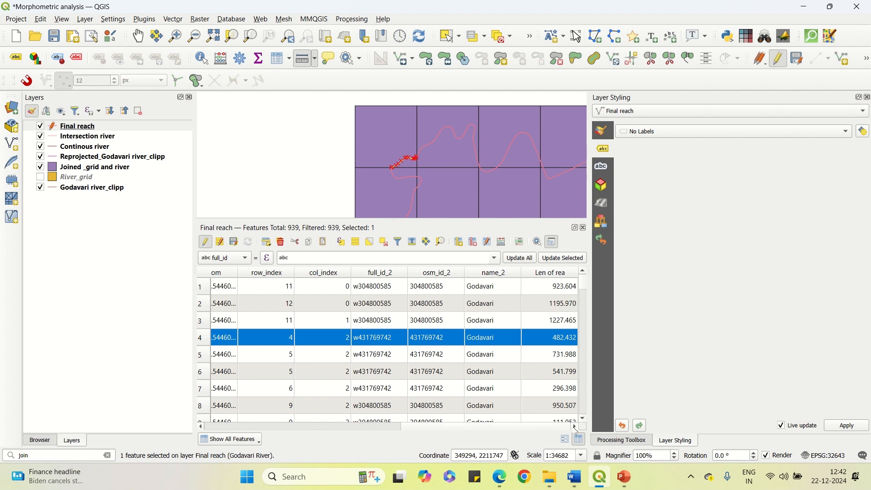
click(458, 242)
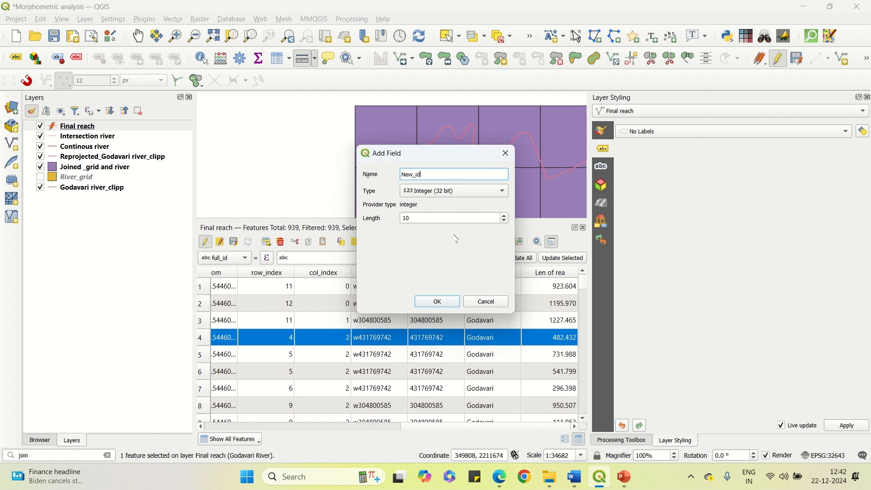
click(438, 304)
click(489, 428)
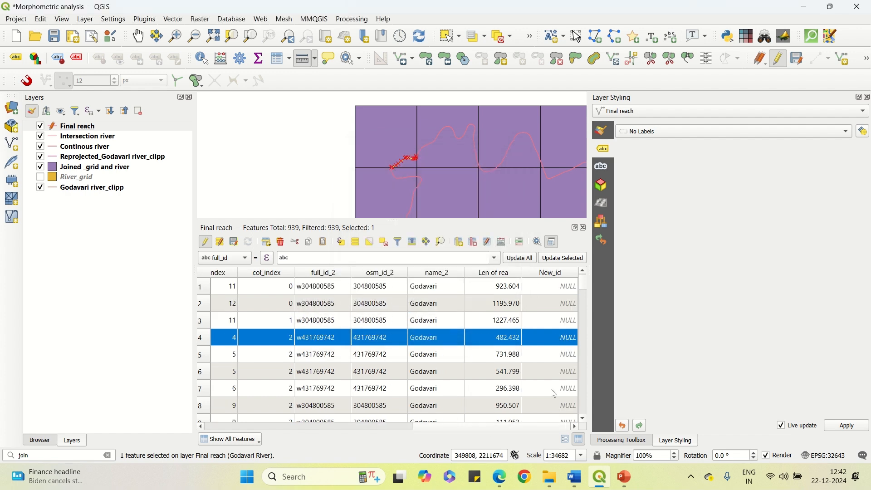
- Select the reach in the river's starting grid cell on the map and set its New_id to 1
scroll(390, 145, down, 3)
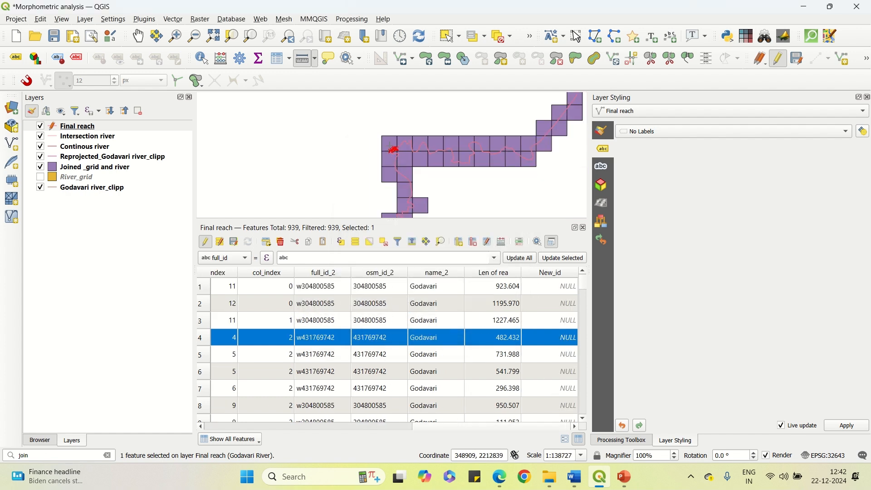
scroll(378, 215, up, 3)
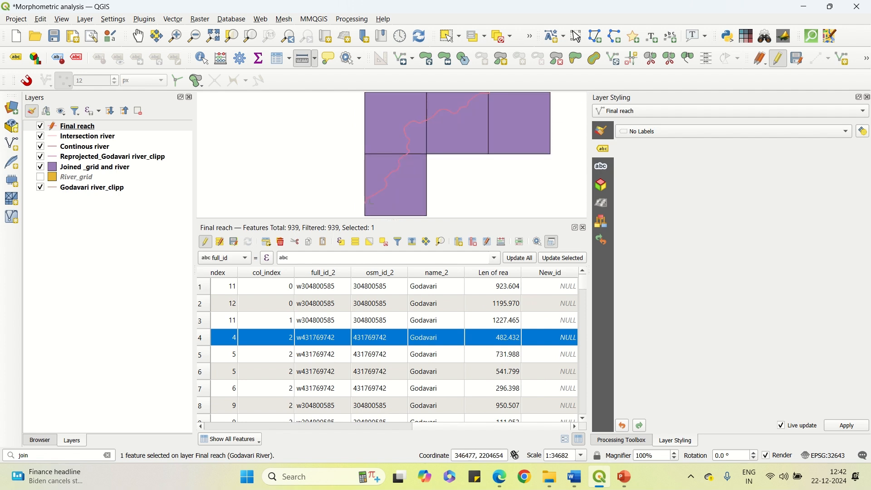
scroll(352, 176, down, 1)
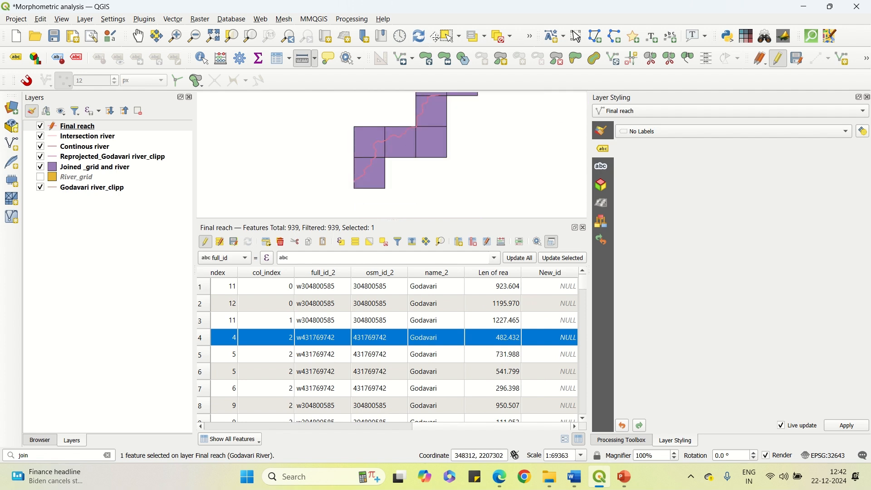
click(448, 36)
scroll(369, 186, up, 1)
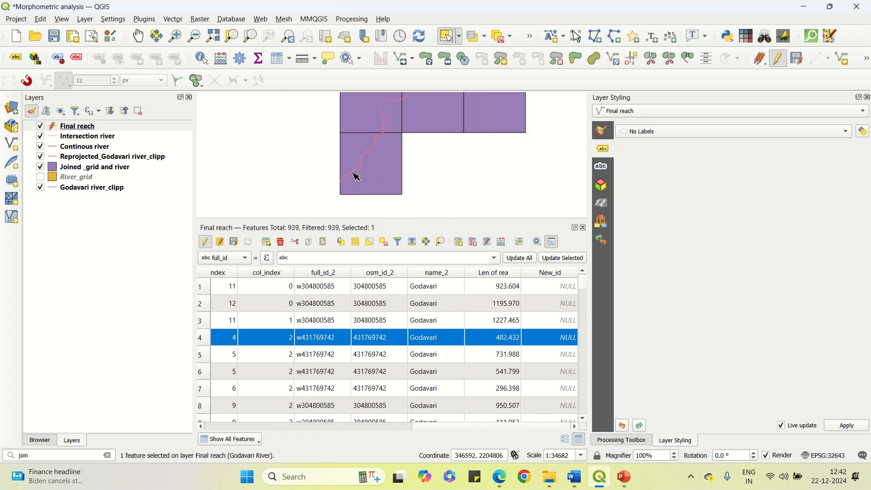
click(357, 176)
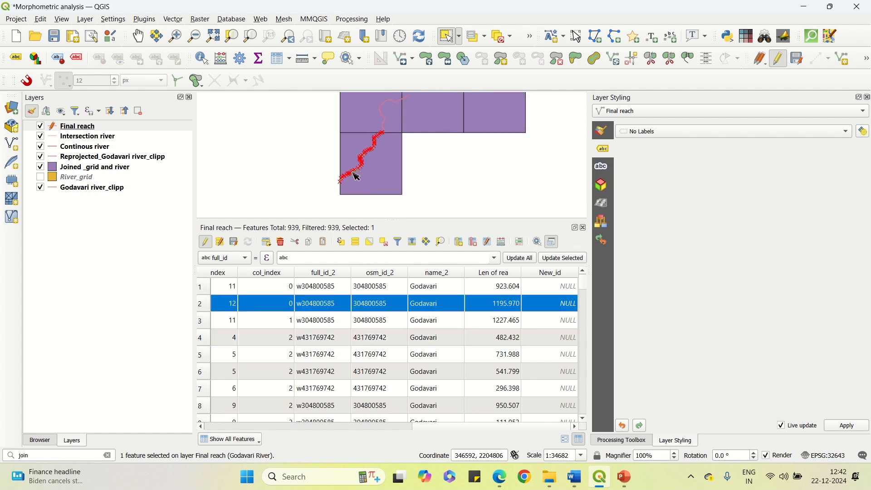
double_click(565, 305)
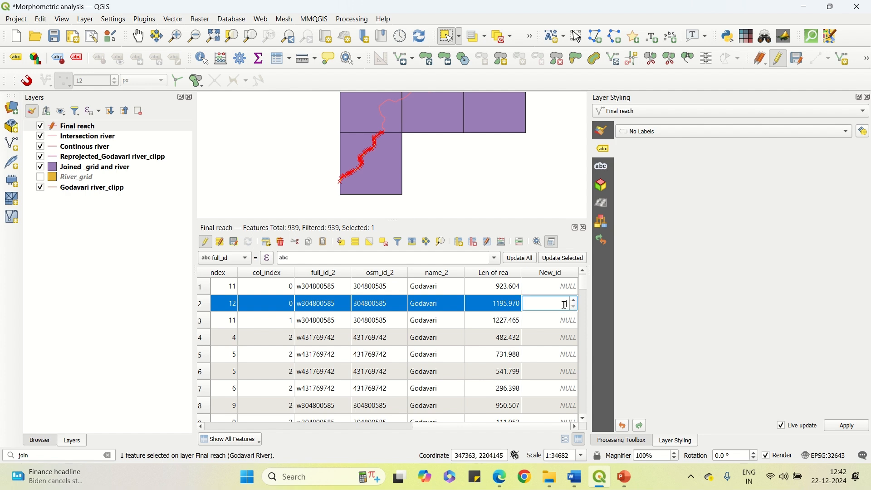
text(1)
- Select the second and third reaches downstream in turn and set their New_id values to 2 and 3
click(384, 106)
double_click(572, 287)
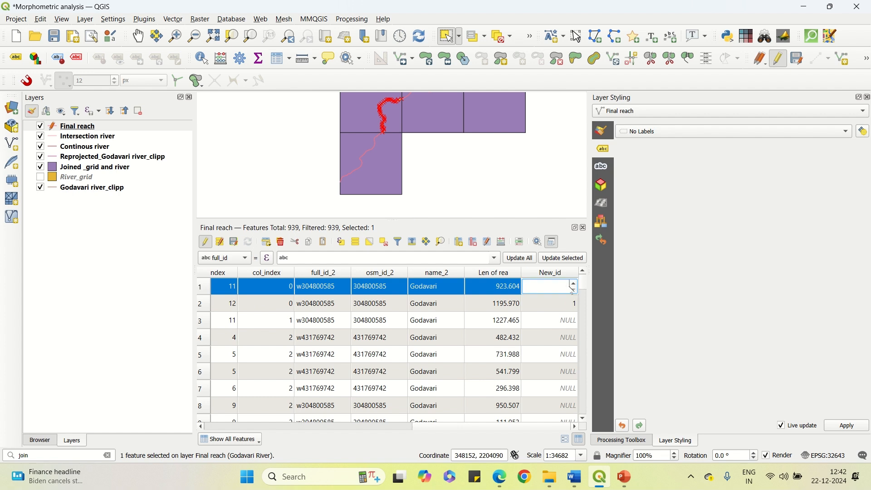
text(2)
scroll(396, 183, down, 1)
scroll(413, 140, up, 1)
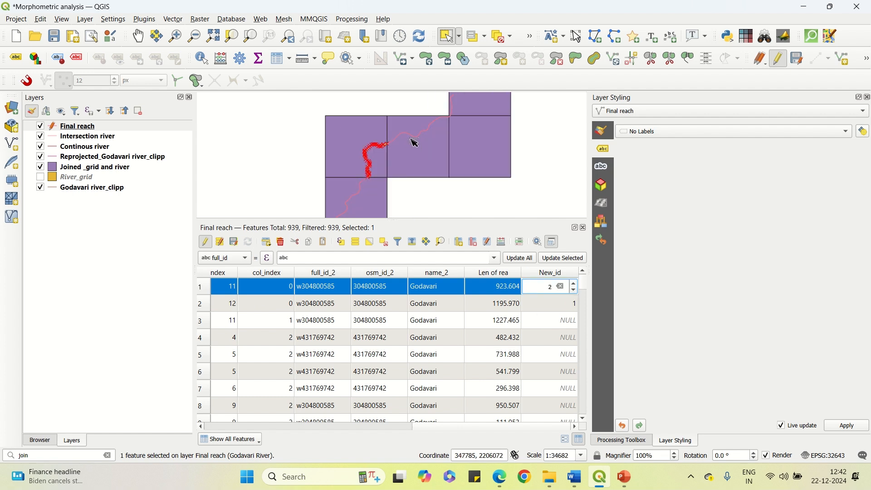
click(403, 137)
double_click(570, 321)
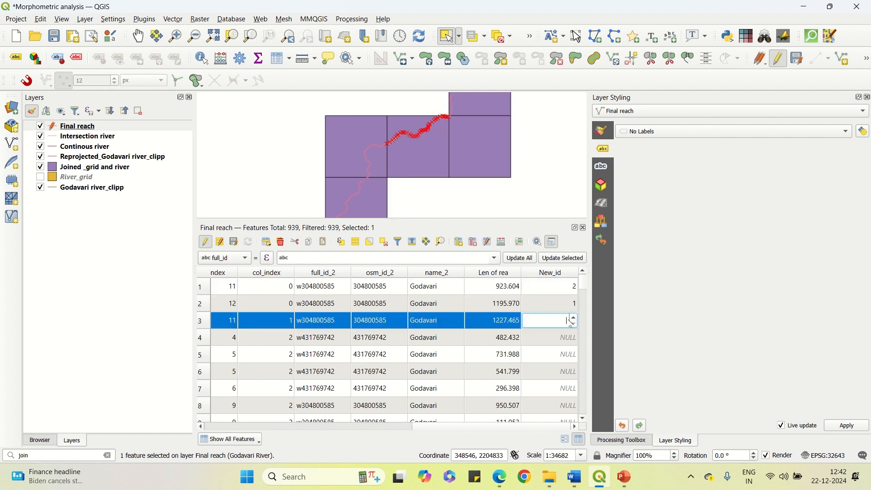
text(3)
- Select the fourth reach downstream, move the selected record to the top of the table and set its New_id to 4
scroll(433, 133, down, 2)
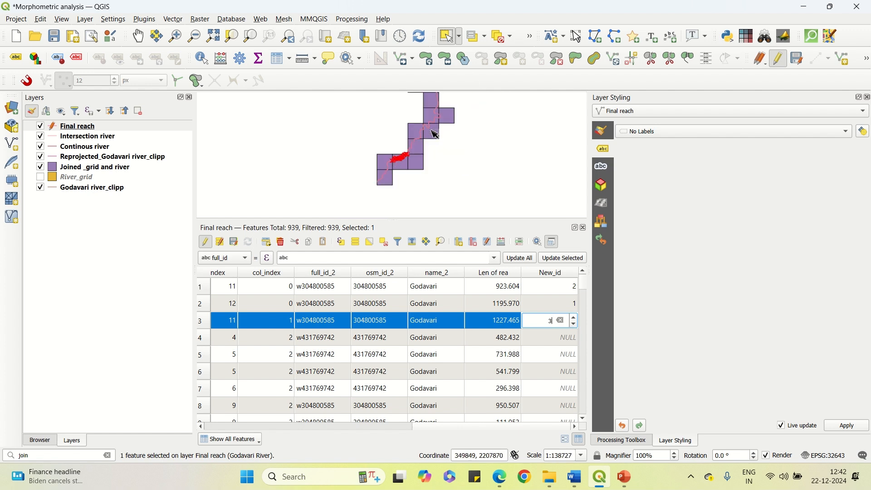
scroll(412, 161, up, 1)
click(403, 162)
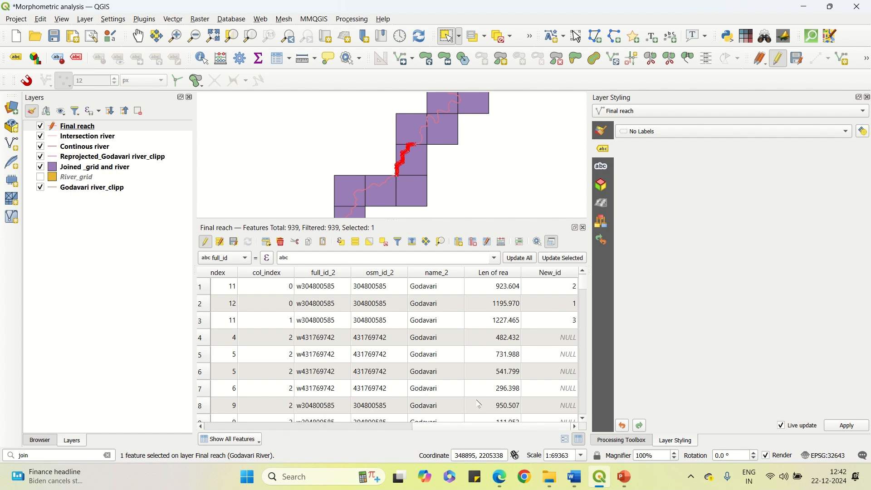
click(418, 247)
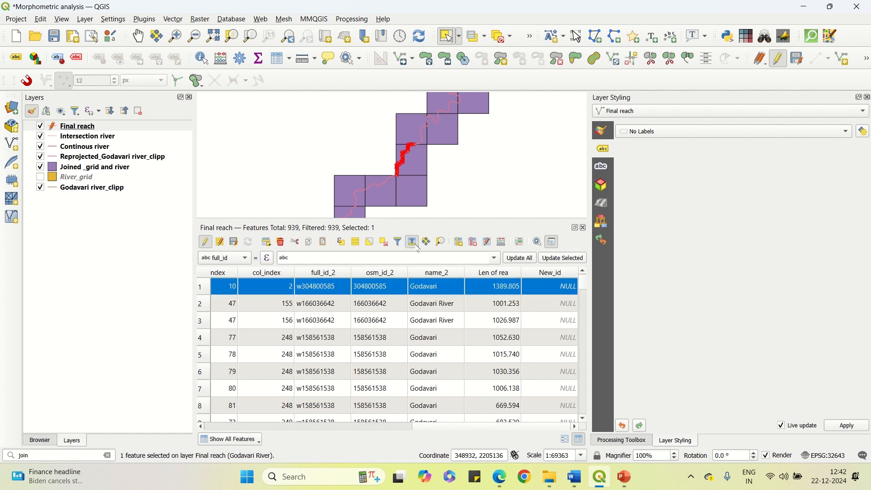
double_click(567, 287)
text(4)
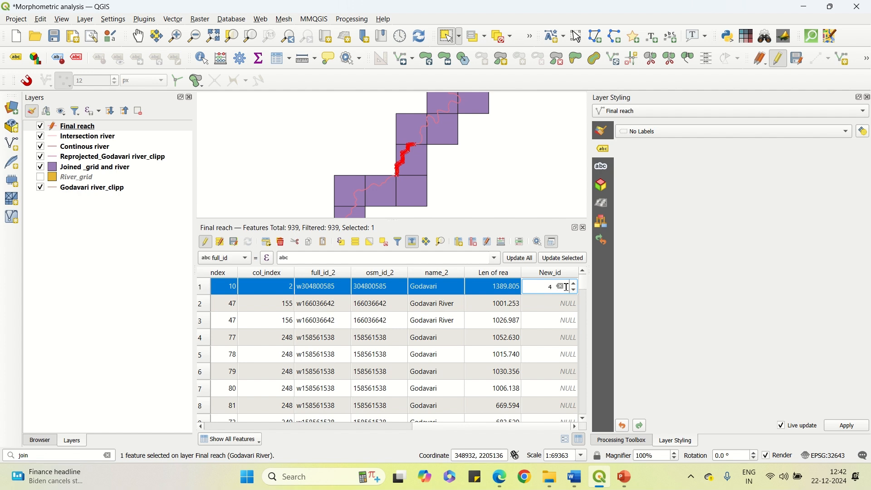
- Select the fifth reach and the short sixth reach across the grid line in turn, setting New_id to 5 and 6
scroll(431, 134, up, 2)
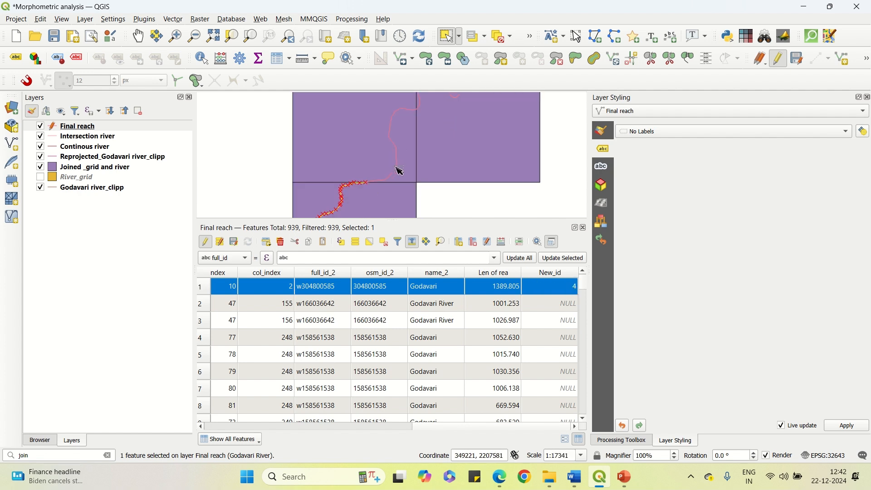
click(398, 169)
double_click(567, 287)
text(5)
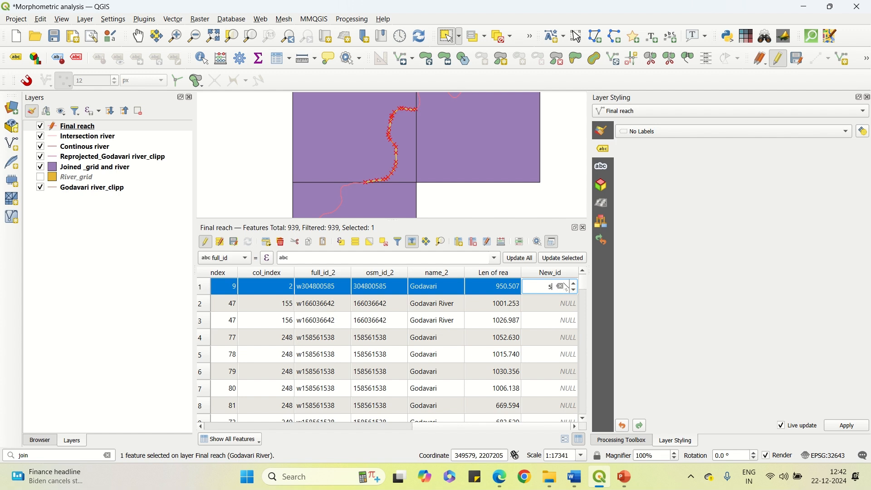
scroll(442, 113, up, 1)
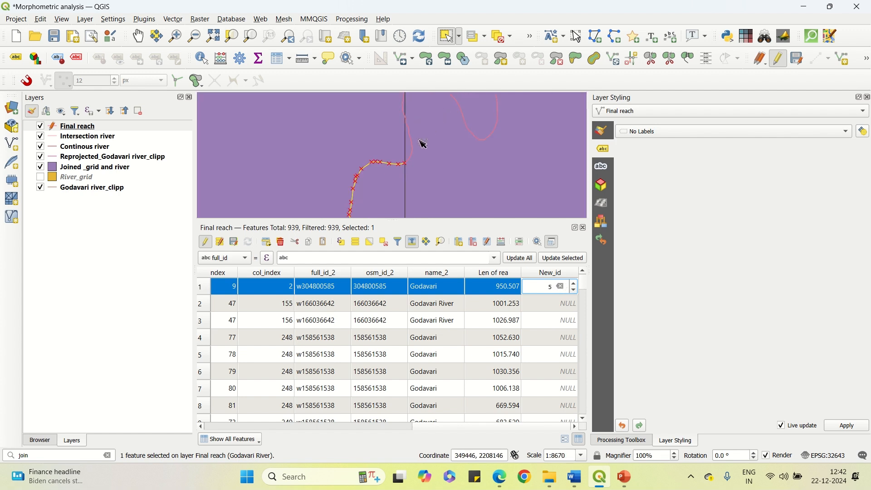
click(413, 153)
double_click(565, 288)
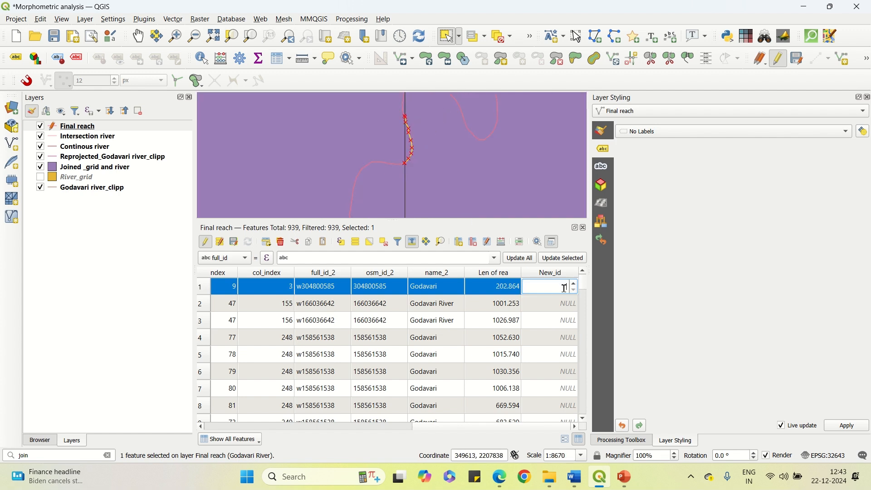
text(6)
- Select the short seventh reach along the grid line and the looping eighth reach, setting New_id to 7 and 8
scroll(372, 118, down, 2)
scroll(387, 115, up, 2)
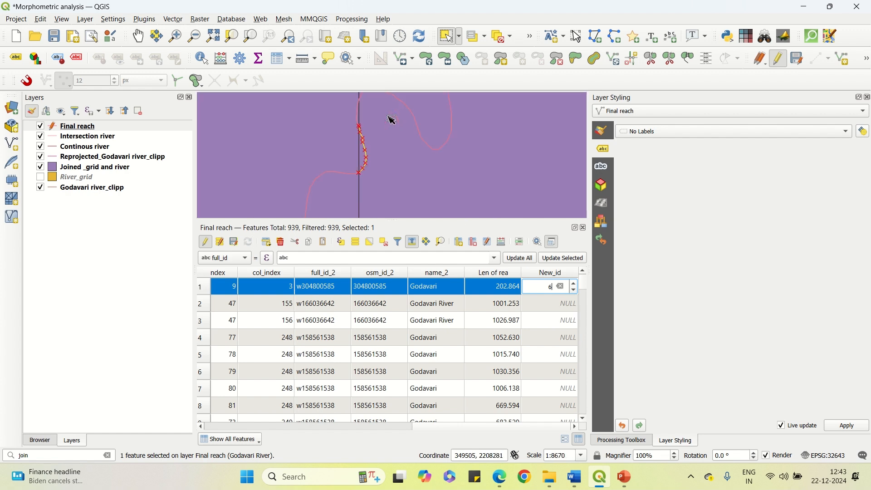
click(362, 115)
double_click(561, 287)
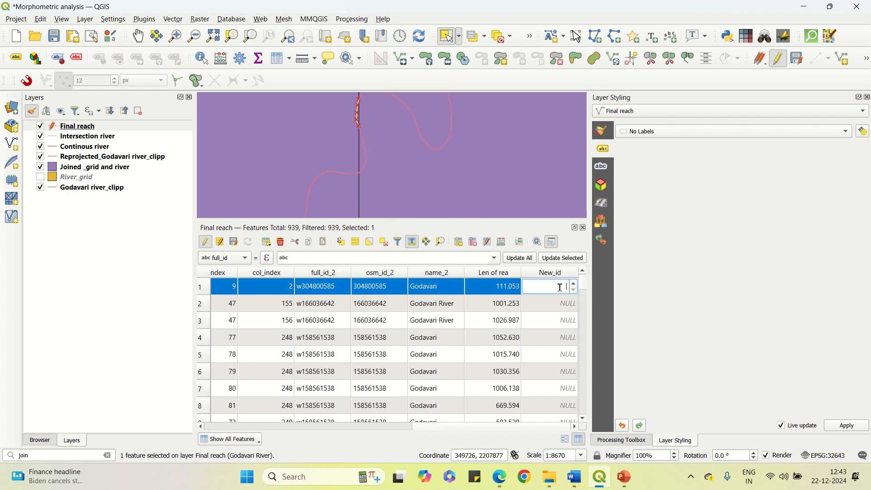
scroll(438, 175, down, 1)
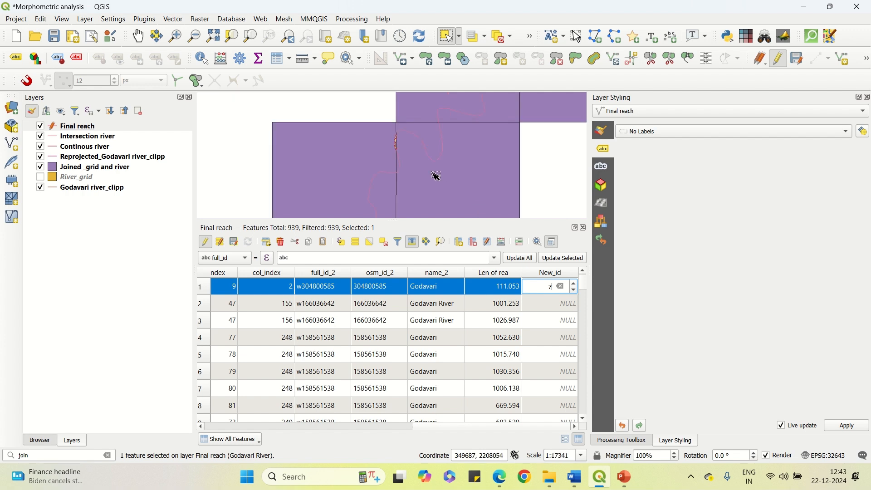
scroll(416, 137, up, 1)
click(409, 130)
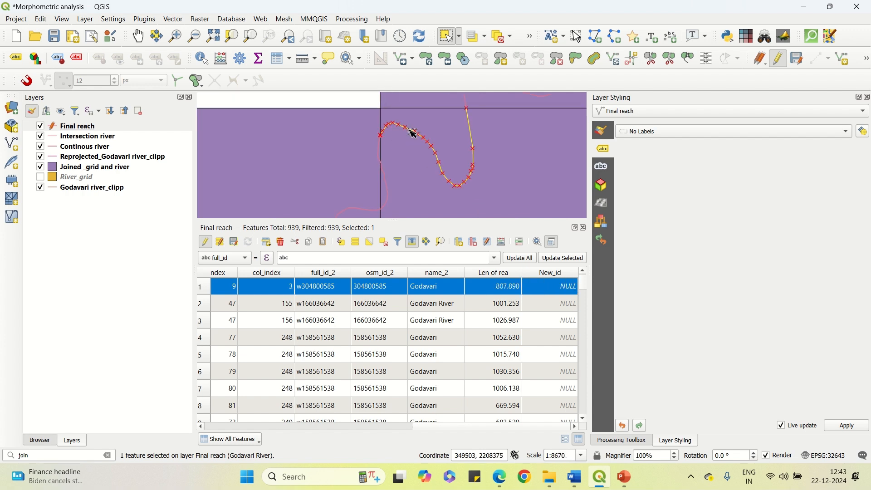
double_click(570, 287)
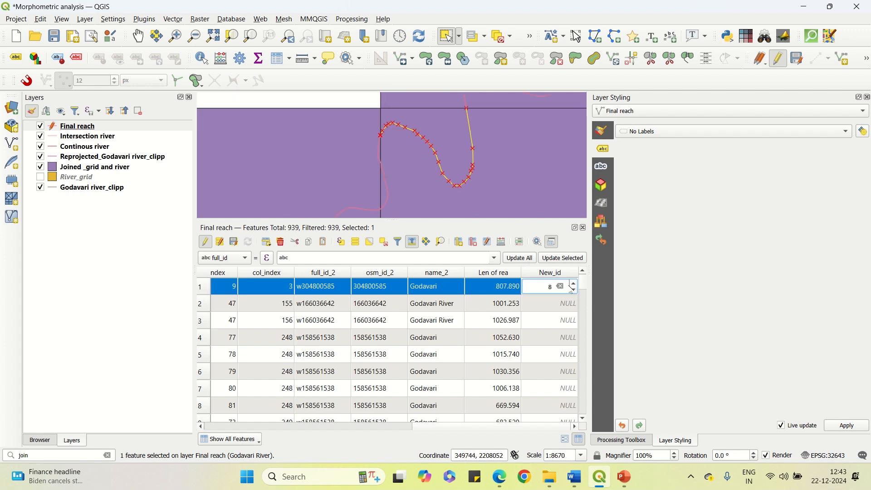
- Select the ninth reach in the next grid cell and the tenth beyond its edge, setting New_id to 9 and 10
scroll(500, 216, down, 1)
scroll(493, 149, up, 1)
click(482, 148)
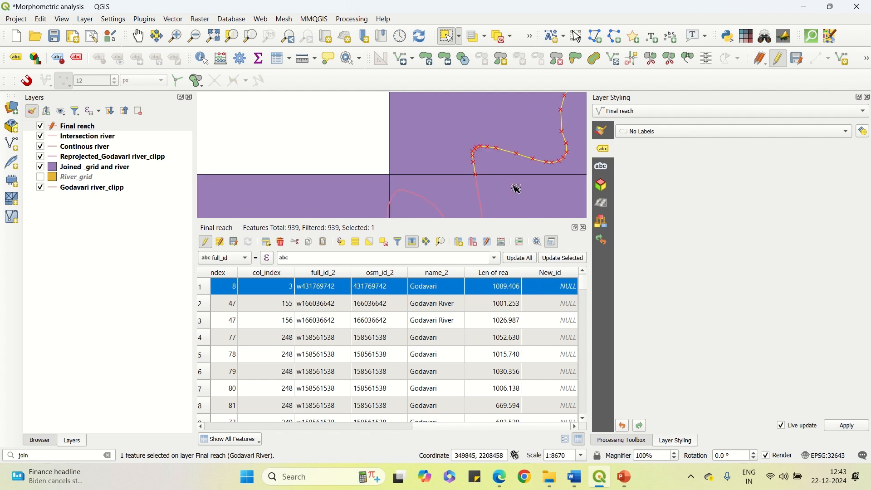
double_click(565, 288)
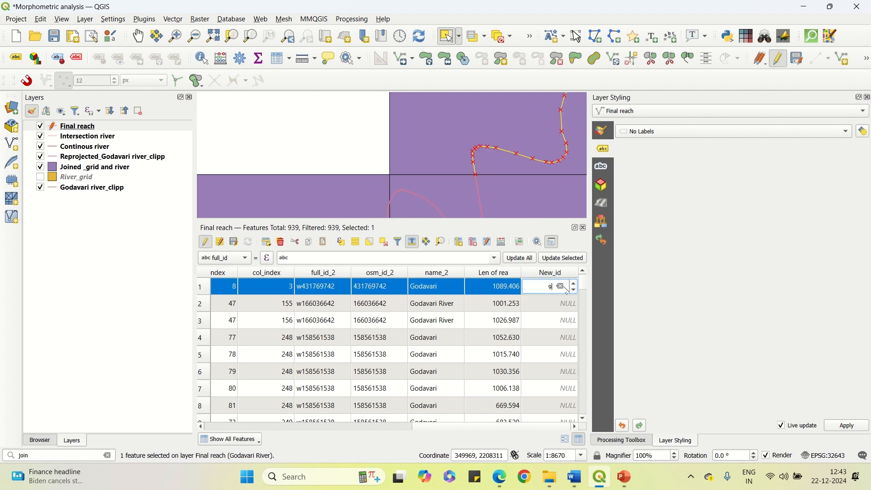
scroll(474, 169, down, 2)
scroll(520, 145, up, 2)
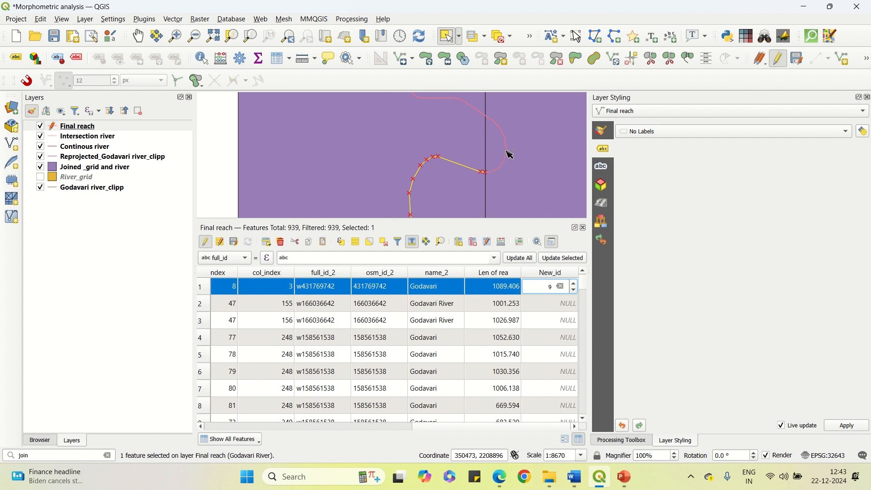
click(503, 163)
click(507, 167)
double_click(558, 286)
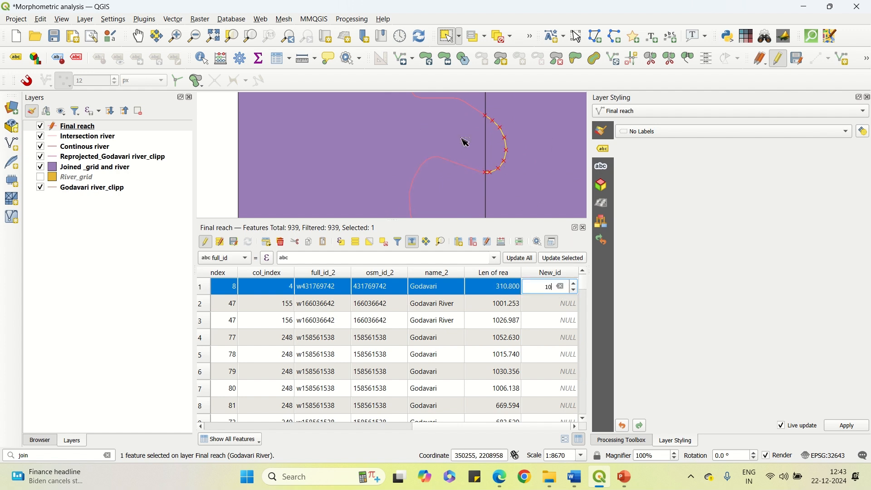
scroll(379, 143, down, 3)
scroll(383, 141, down, 2)
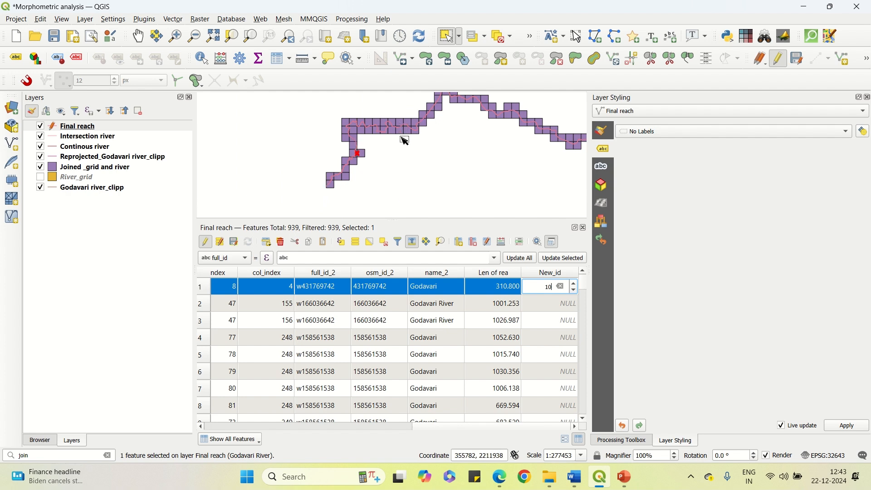
scroll(364, 155, up, 4)
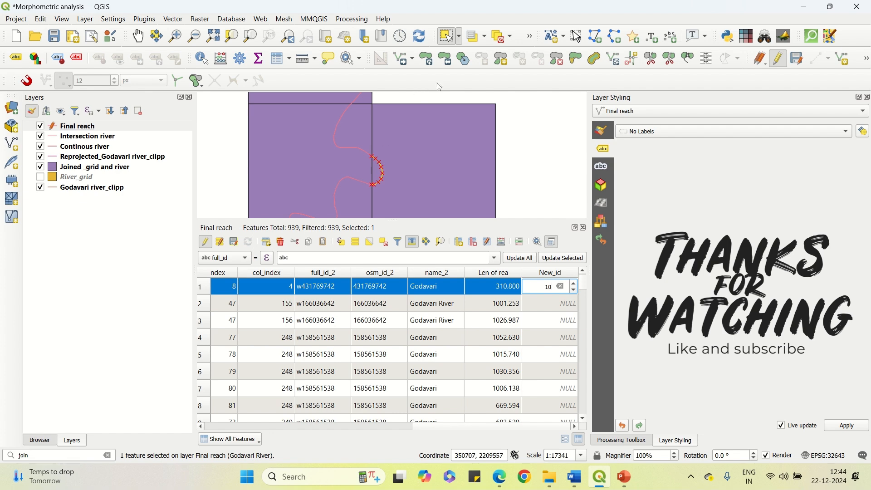
mouse_move(385, 26)
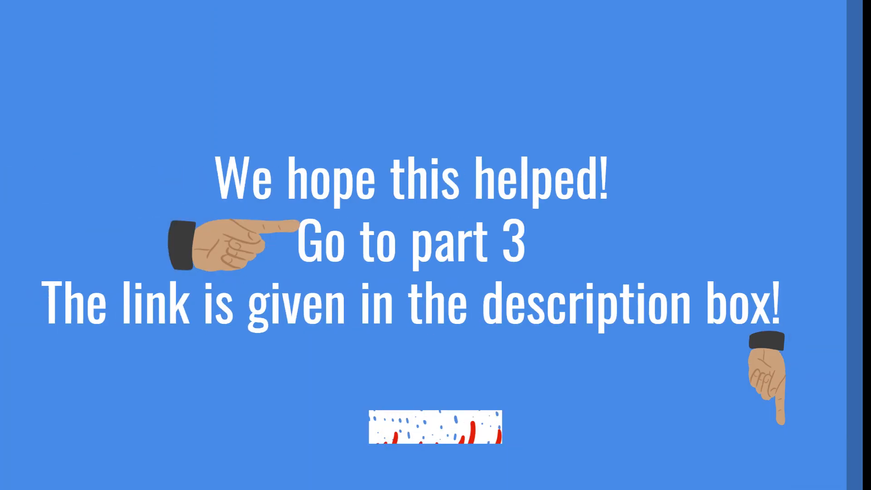